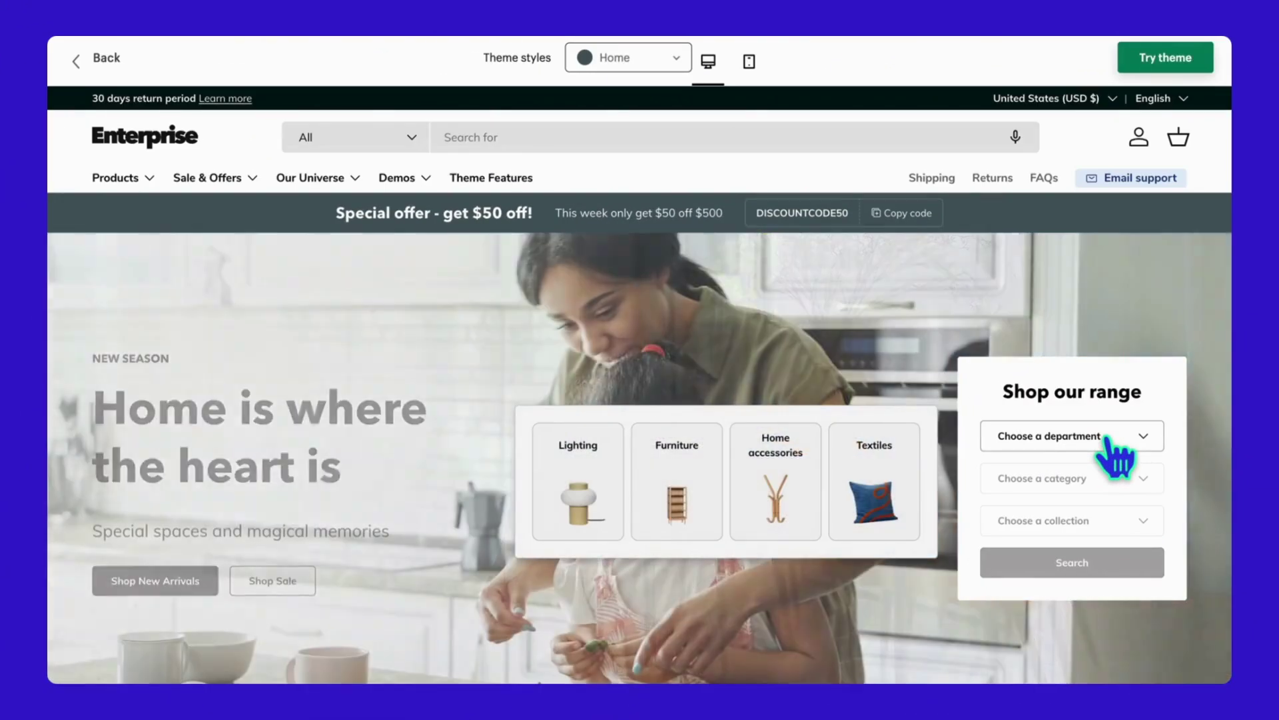
{"action": "scroll", "coordinate": [1118, 481], "scroll_direction": "down", "scroll_amount": 3}
{"action": "scroll", "coordinate": [1117, 500], "scroll_direction": "down", "scroll_amount": 4}
{"action": "scroll", "coordinate": [1110, 480], "scroll_direction": "down", "scroll_amount": 1}
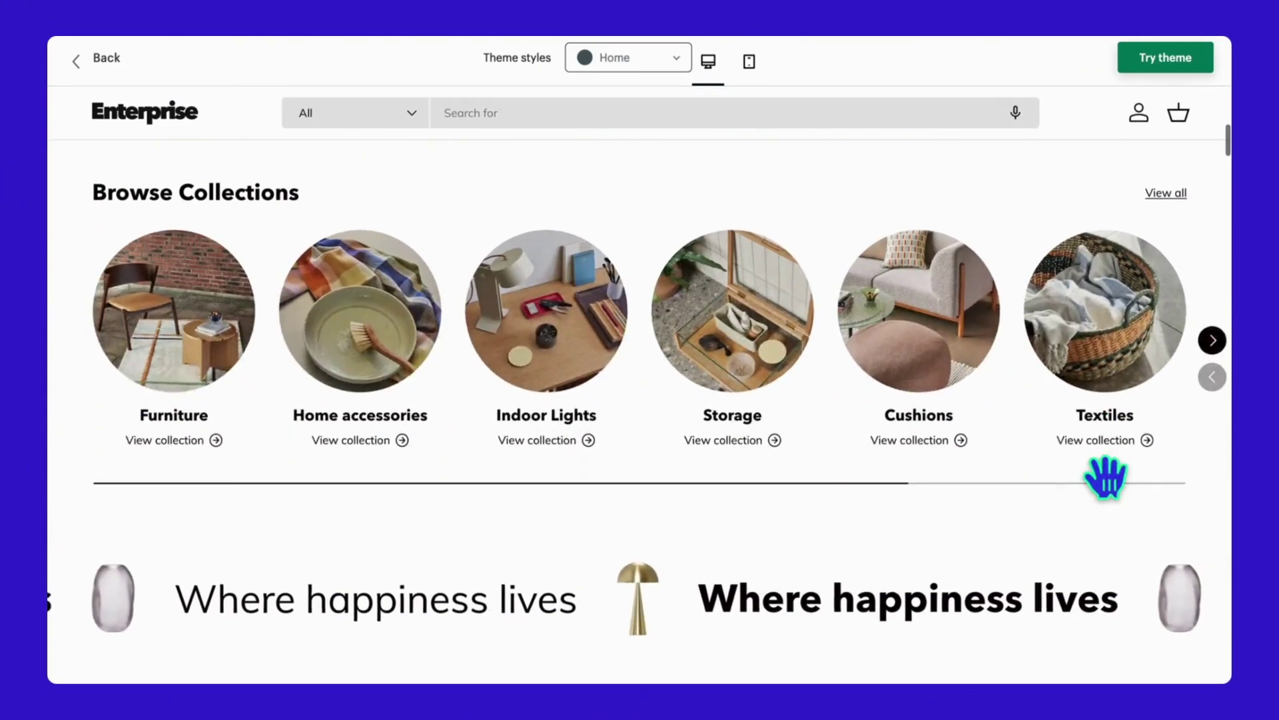
{"action": "scroll", "coordinate": [1107, 479], "scroll_direction": "down", "scroll_amount": 3}
{"action": "scroll", "coordinate": [1118, 500], "scroll_direction": "down", "scroll_amount": 1}
{"action": "scroll", "coordinate": [1118, 501], "scroll_direction": "down", "scroll_amount": 1}
{"action": "scroll", "coordinate": [1117, 500], "scroll_direction": "down", "scroll_amount": 4}
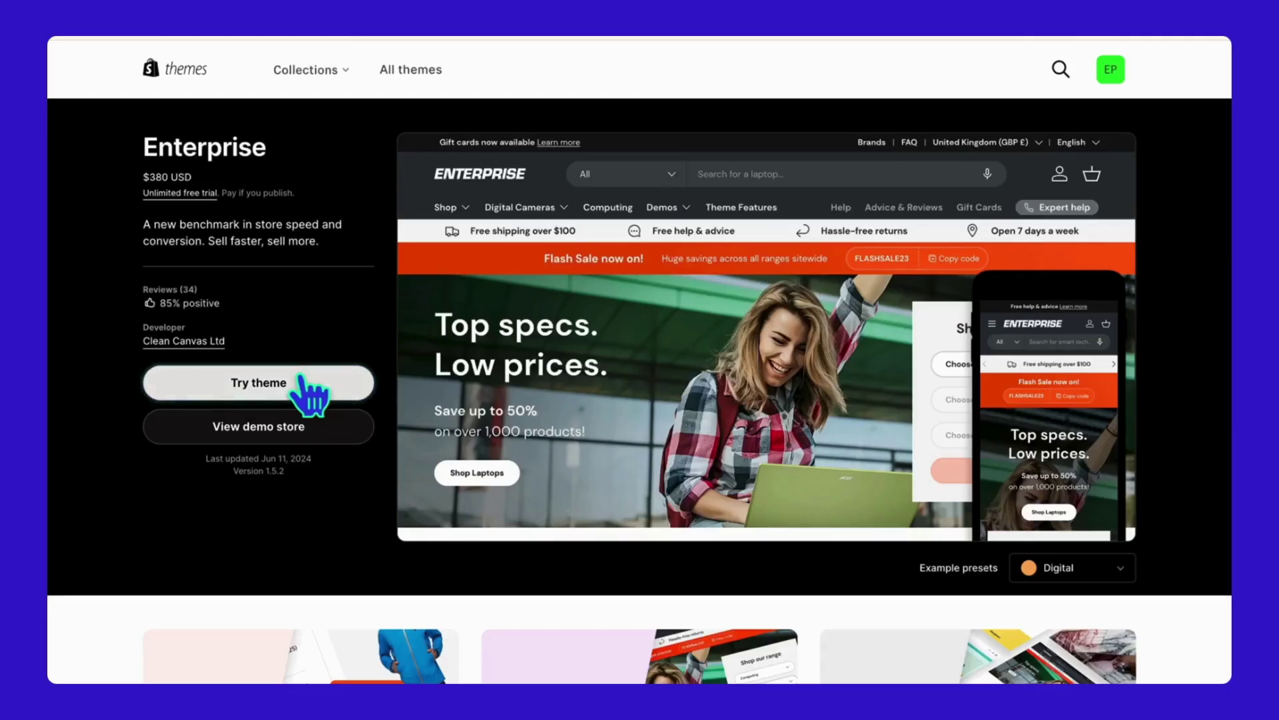
- Start the Enterprise theme trial and open it for customizing from the theme library
{"action": "left_click", "coordinate": [223, 405]}
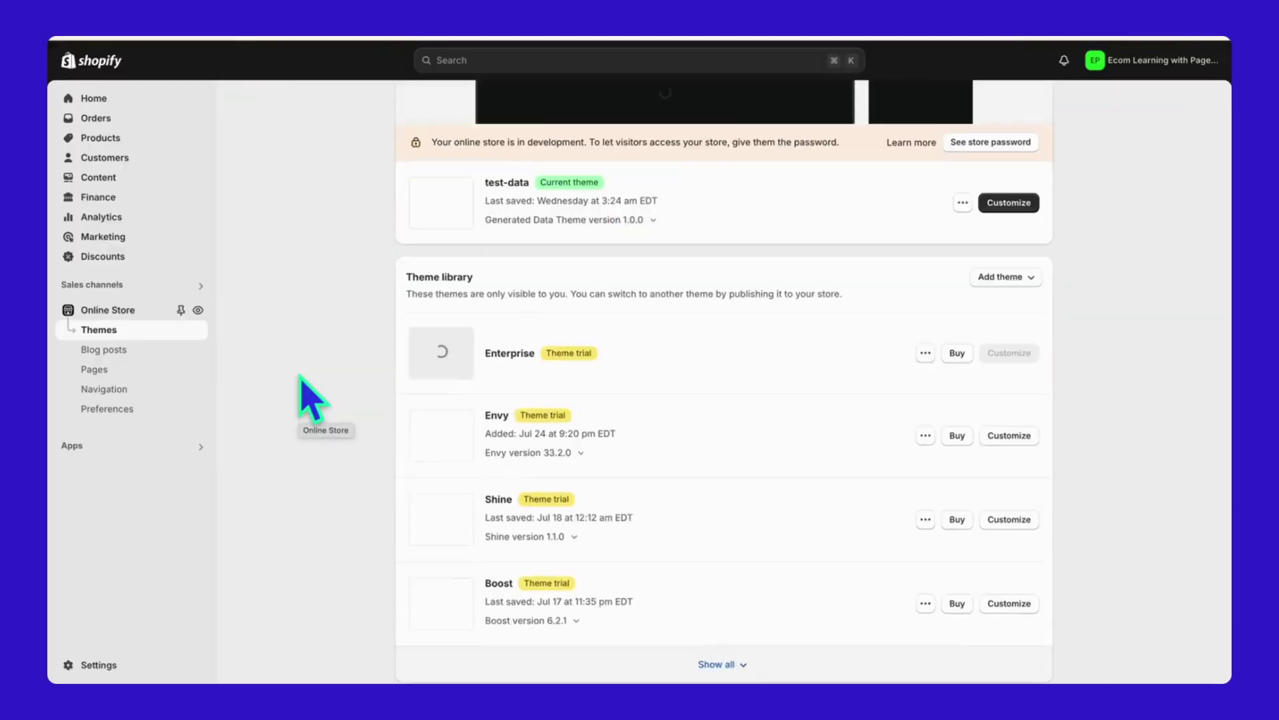
{"action": "left_click", "coordinate": [1020, 318]}
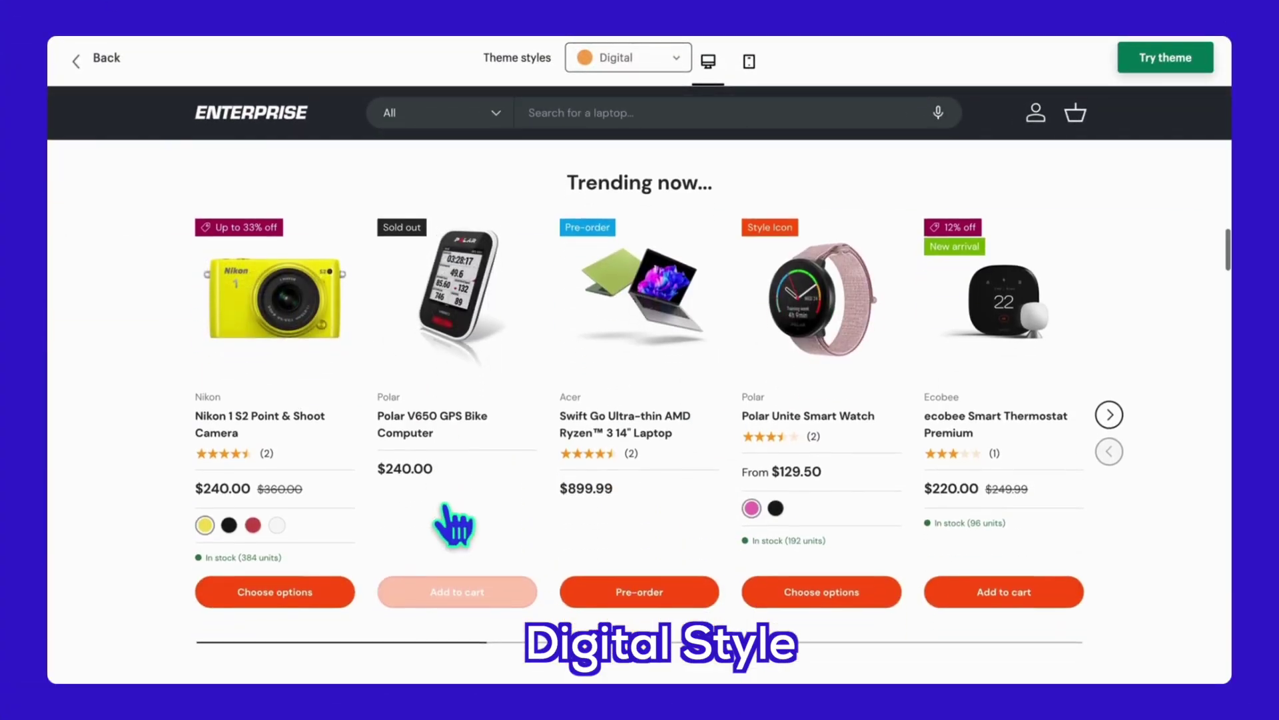
- Choose the Red colour for the Nikon camera in its purchase options drawer, then close it
{"action": "left_click", "coordinate": [275, 591]}
{"action": "left_click", "coordinate": [1040, 374]}
{"action": "left_click", "coordinate": [910, 434]}
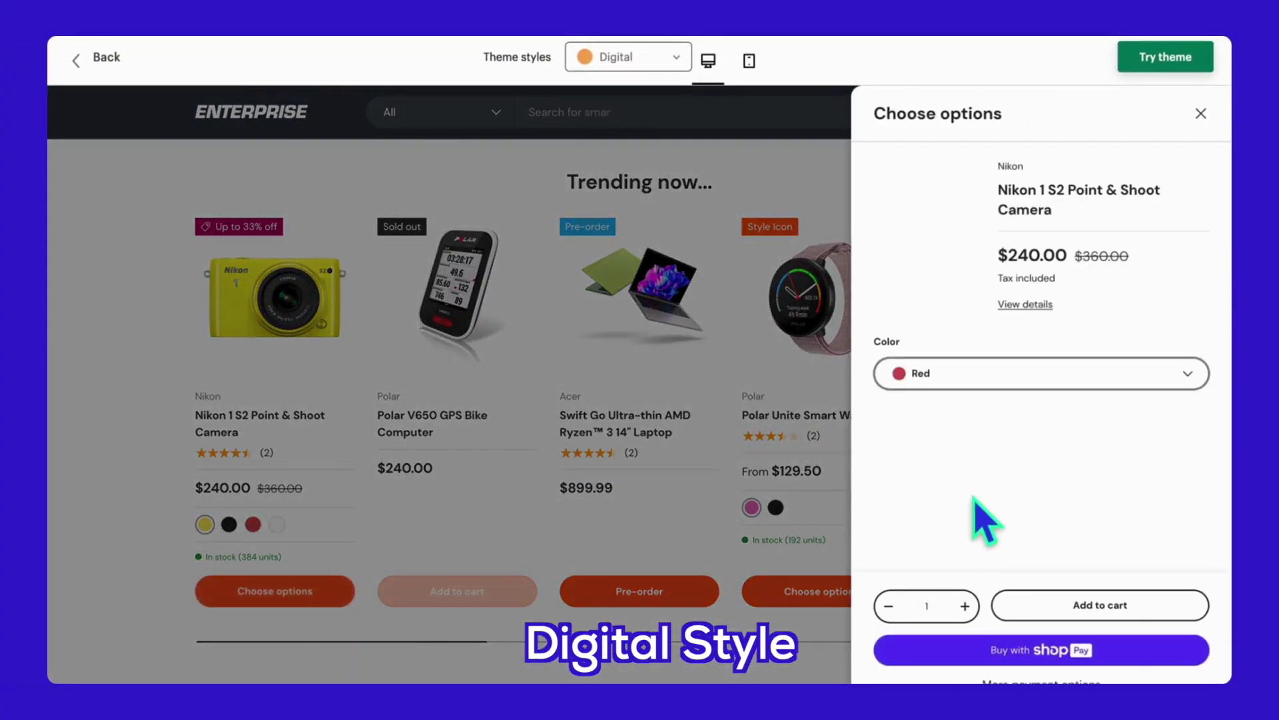
{"action": "left_click", "coordinate": [1201, 113]}
{"action": "scroll", "coordinate": [1017, 373], "scroll_direction": "down", "scroll_amount": 4}
{"action": "scroll", "coordinate": [1017, 372], "scroll_direction": "down", "scroll_amount": 8}
{"action": "scroll", "coordinate": [1021, 369], "scroll_direction": "down", "scroll_amount": 6}
{"action": "scroll", "coordinate": [1020, 369], "scroll_direction": "down", "scroll_amount": 2}
{"action": "scroll", "coordinate": [800, 450], "scroll_direction": "down", "scroll_amount": 2}
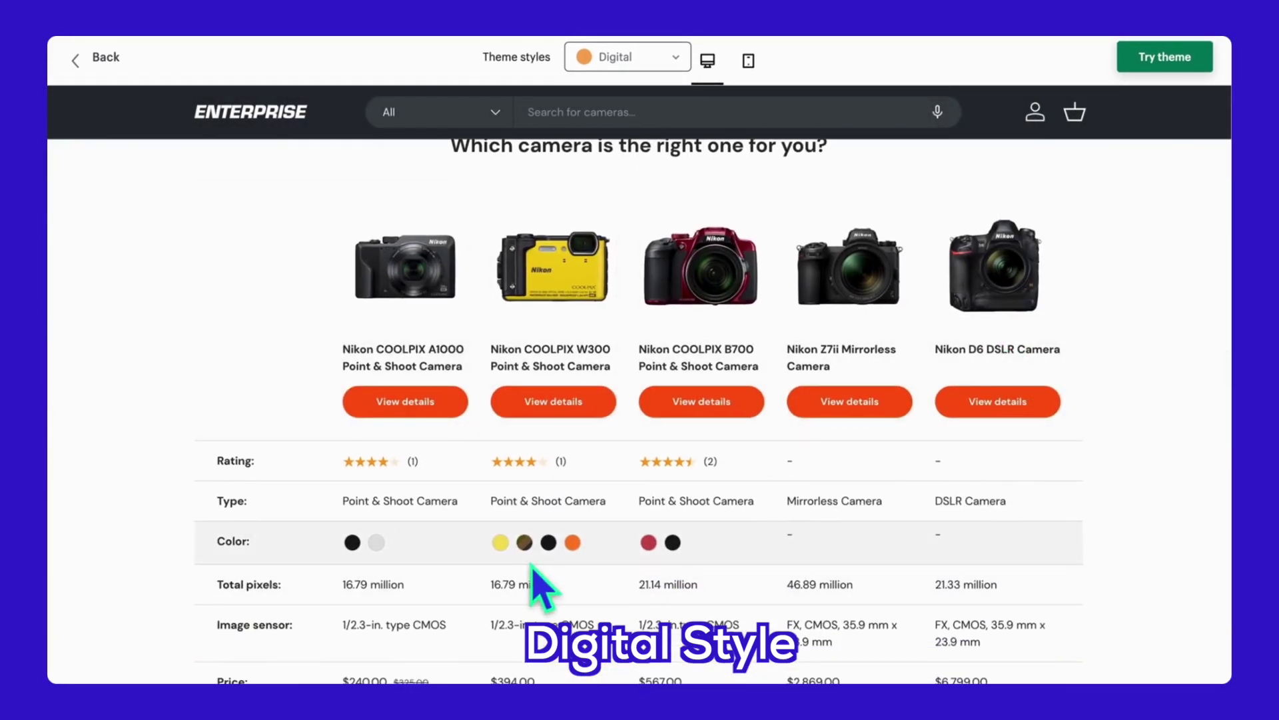
{"action": "scroll", "coordinate": [590, 568], "scroll_direction": "down", "scroll_amount": 2}
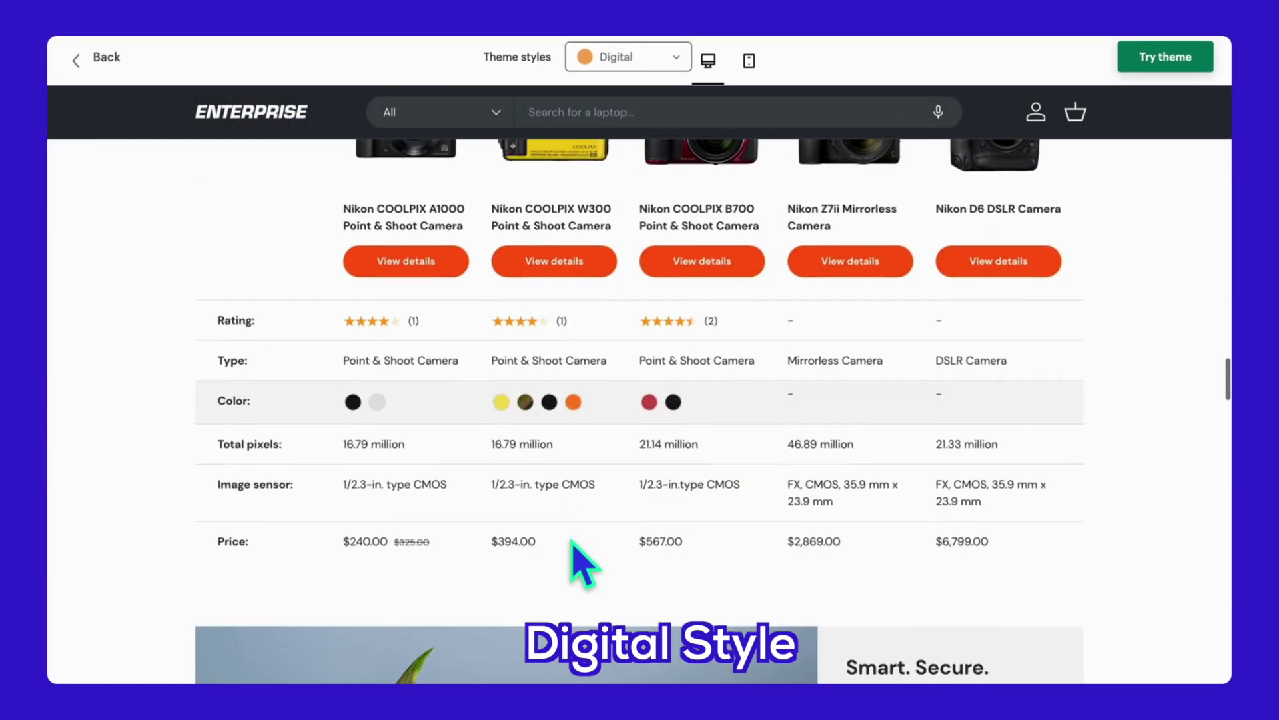
- View the Nikon COOLPIX W300 page with flexible credit and product insurance details expanded
{"action": "left_click", "coordinate": [586, 274]}
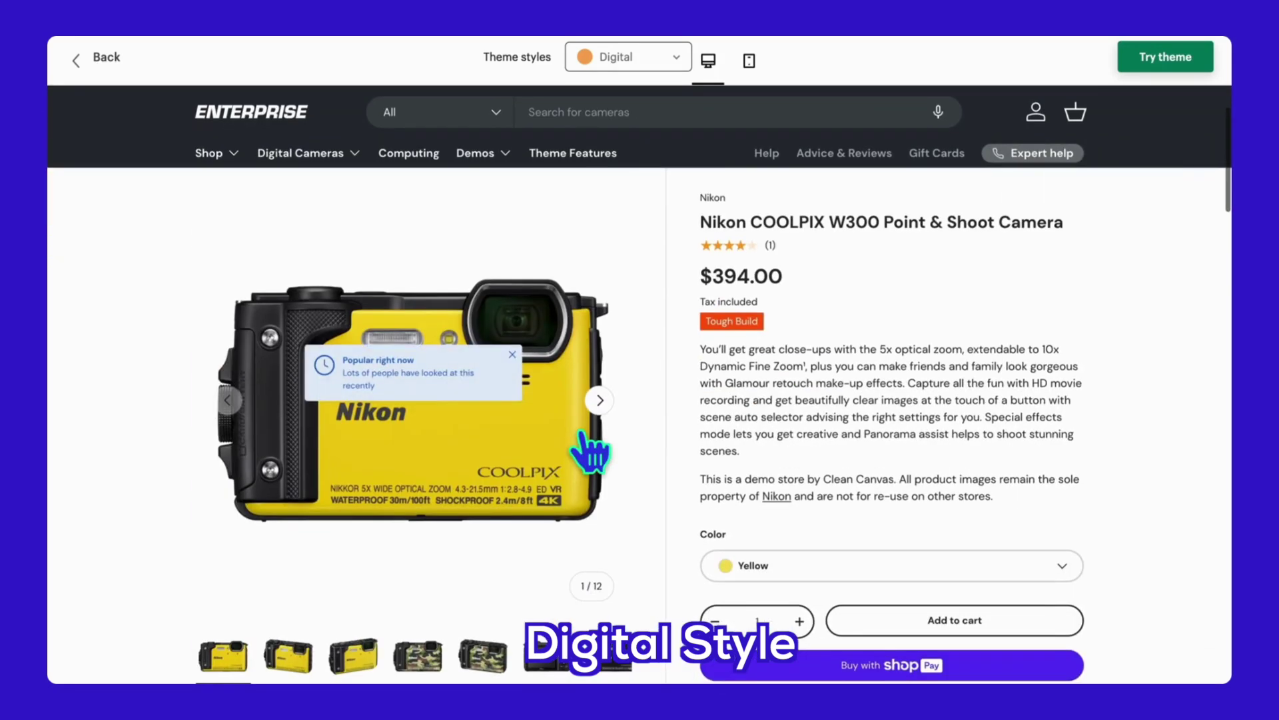
{"action": "scroll", "coordinate": [591, 420], "scroll_direction": "down", "scroll_amount": 3}
{"action": "scroll", "coordinate": [548, 508], "scroll_direction": "down", "scroll_amount": 2}
{"action": "scroll", "coordinate": [549, 508], "scroll_direction": "down", "scroll_amount": 4}
{"action": "scroll", "coordinate": [900, 400], "scroll_direction": "down", "scroll_amount": 1}
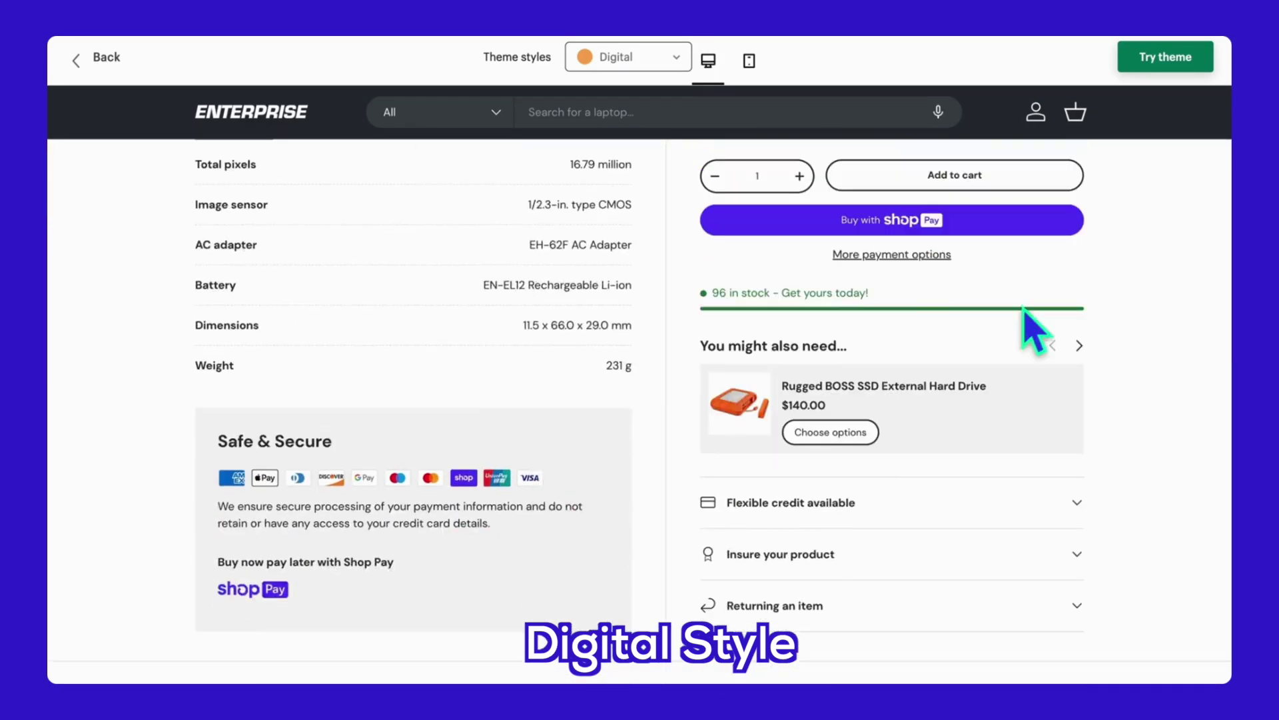
{"action": "left_click", "coordinate": [1080, 344]}
{"action": "left_click", "coordinate": [985, 501]}
{"action": "left_click", "coordinate": [939, 555]}
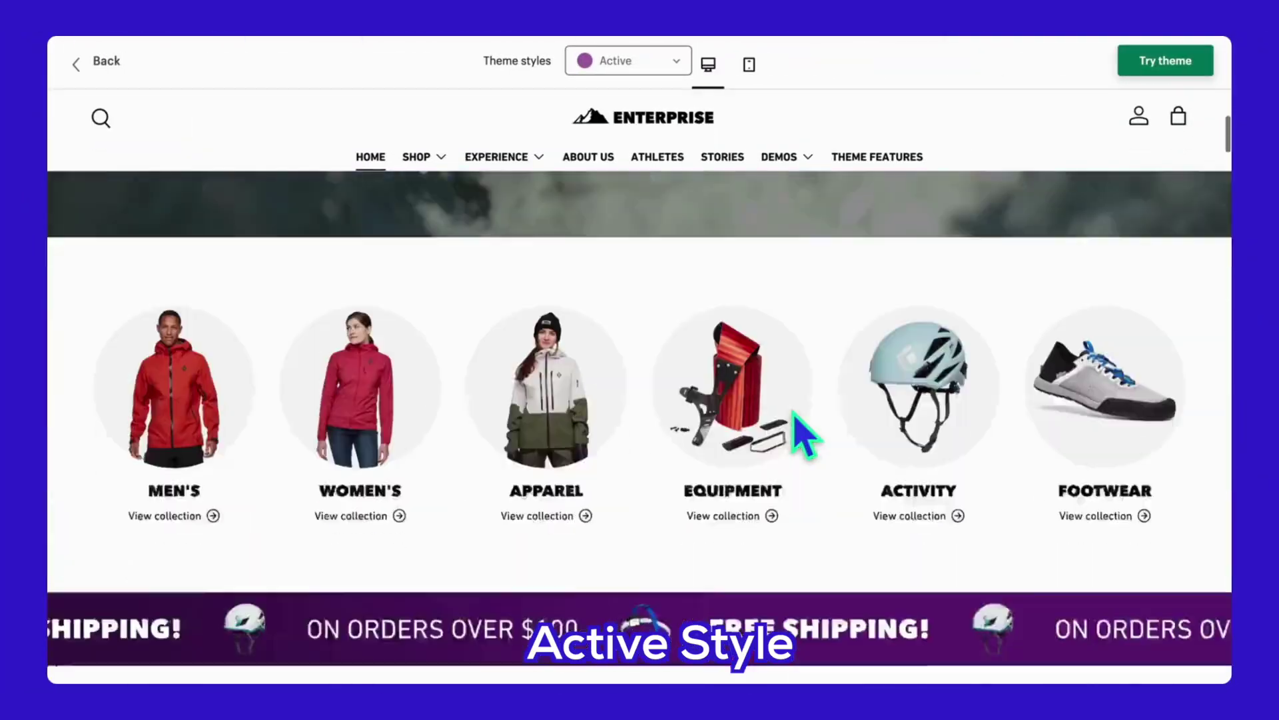
{"action": "scroll", "coordinate": [805, 434], "scroll_direction": "down", "scroll_amount": 1}
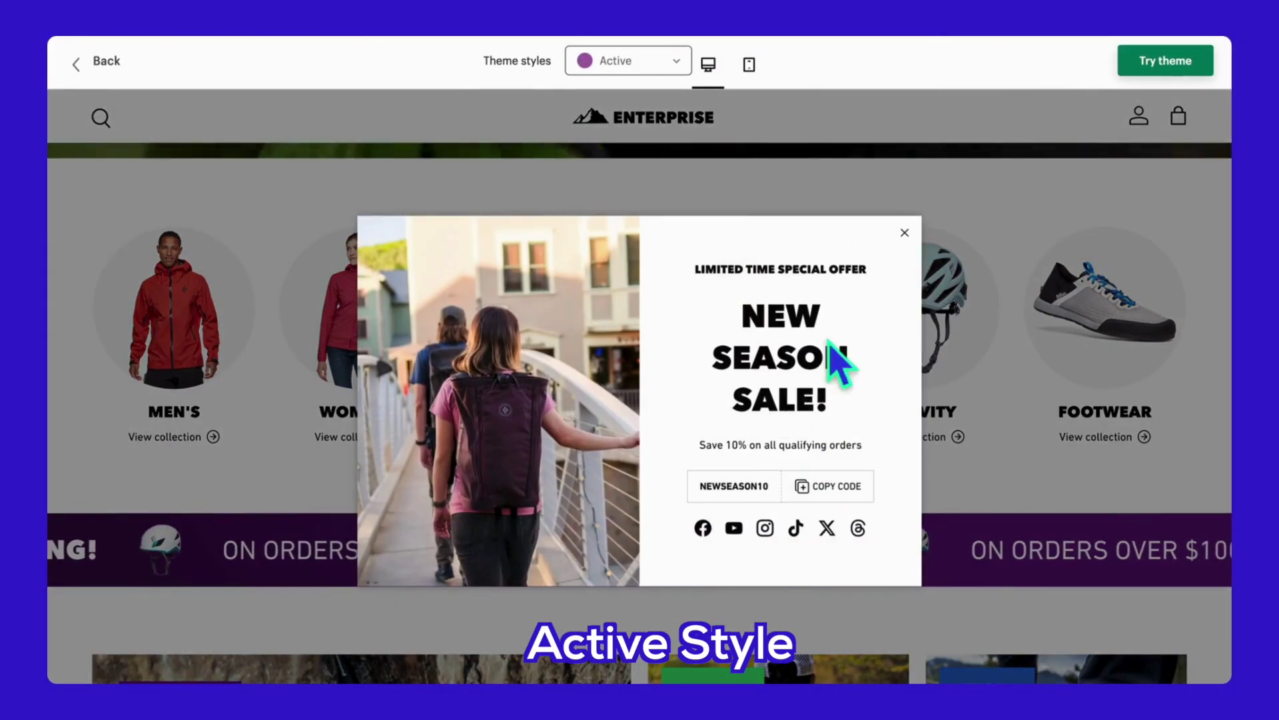
- Dismiss the sale popup, reveal the shoe's Updated Fabric and Adjustable Fit hotspots, and open the Firstlight 3P Tent
{"action": "left_click", "coordinate": [910, 232]}
{"action": "scroll", "coordinate": [770, 481], "scroll_direction": "down", "scroll_amount": 3}
{"action": "scroll", "coordinate": [770, 479], "scroll_direction": "down", "scroll_amount": 4}
{"action": "scroll", "coordinate": [770, 480], "scroll_direction": "down", "scroll_amount": 4}
{"action": "scroll", "coordinate": [773, 492], "scroll_direction": "down", "scroll_amount": 4}
{"action": "scroll", "coordinate": [772, 492], "scroll_direction": "down", "scroll_amount": 4}
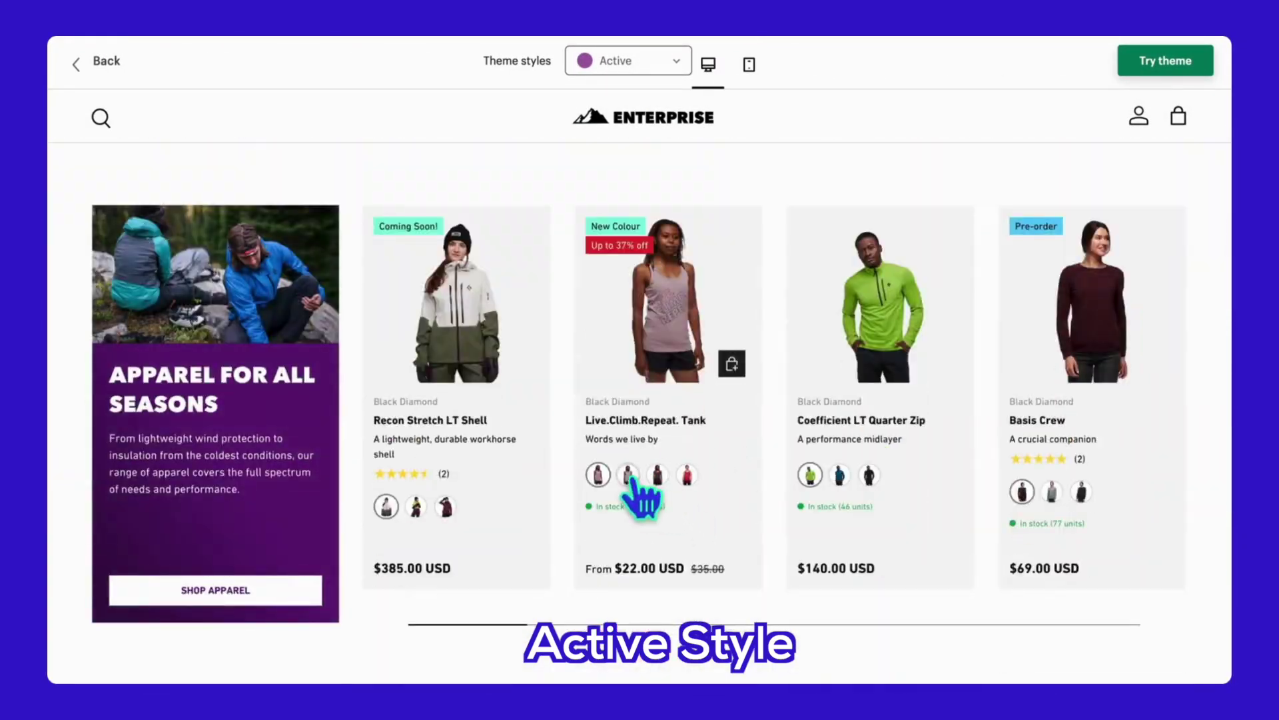
{"action": "scroll", "coordinate": [683, 440], "scroll_direction": "down", "scroll_amount": 4}
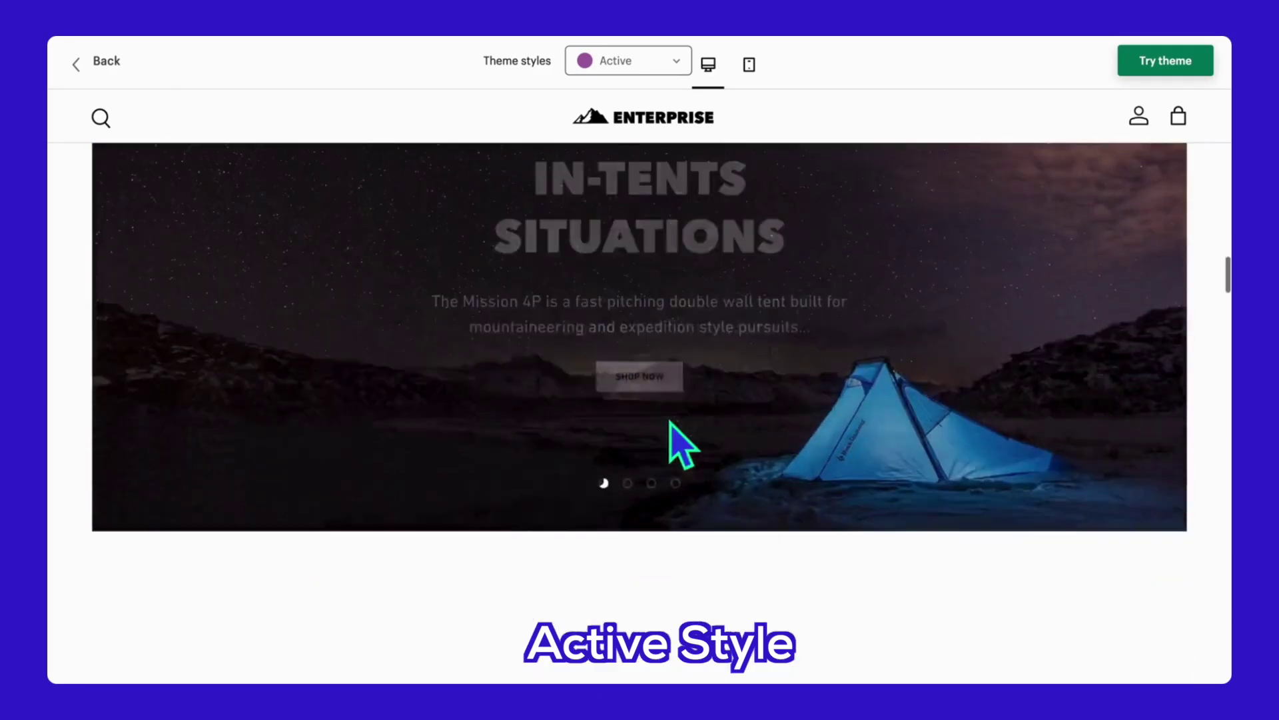
{"action": "scroll", "coordinate": [681, 440], "scroll_direction": "down", "scroll_amount": 4}
{"action": "left_click", "coordinate": [618, 347]}
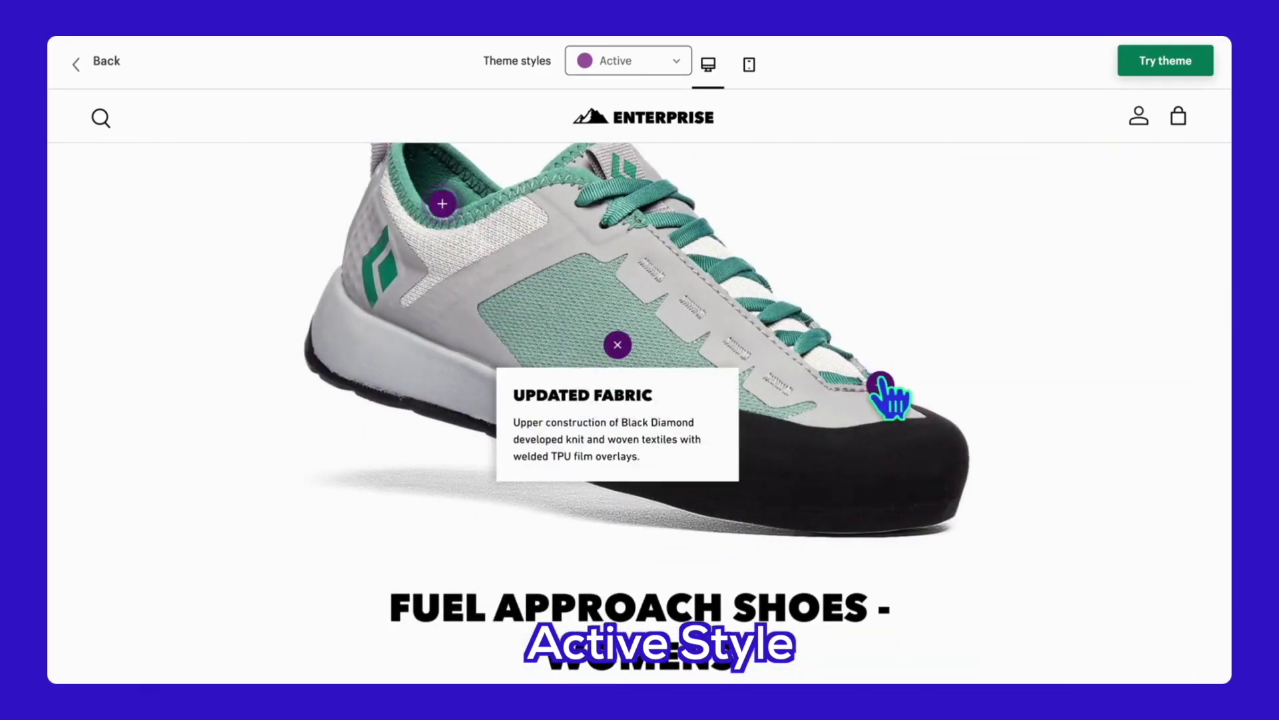
{"action": "left_click", "coordinate": [882, 384]}
{"action": "scroll", "coordinate": [859, 540], "scroll_direction": "down", "scroll_amount": 5}
{"action": "scroll", "coordinate": [860, 541], "scroll_direction": "down", "scroll_amount": 5}
{"action": "scroll", "coordinate": [859, 545], "scroll_direction": "down", "scroll_amount": 5}
{"action": "scroll", "coordinate": [860, 548], "scroll_direction": "down", "scroll_amount": 2}
{"action": "left_click", "coordinate": [850, 455]}
{"action": "scroll", "coordinate": [603, 442], "scroll_direction": "down", "scroll_amount": 2}
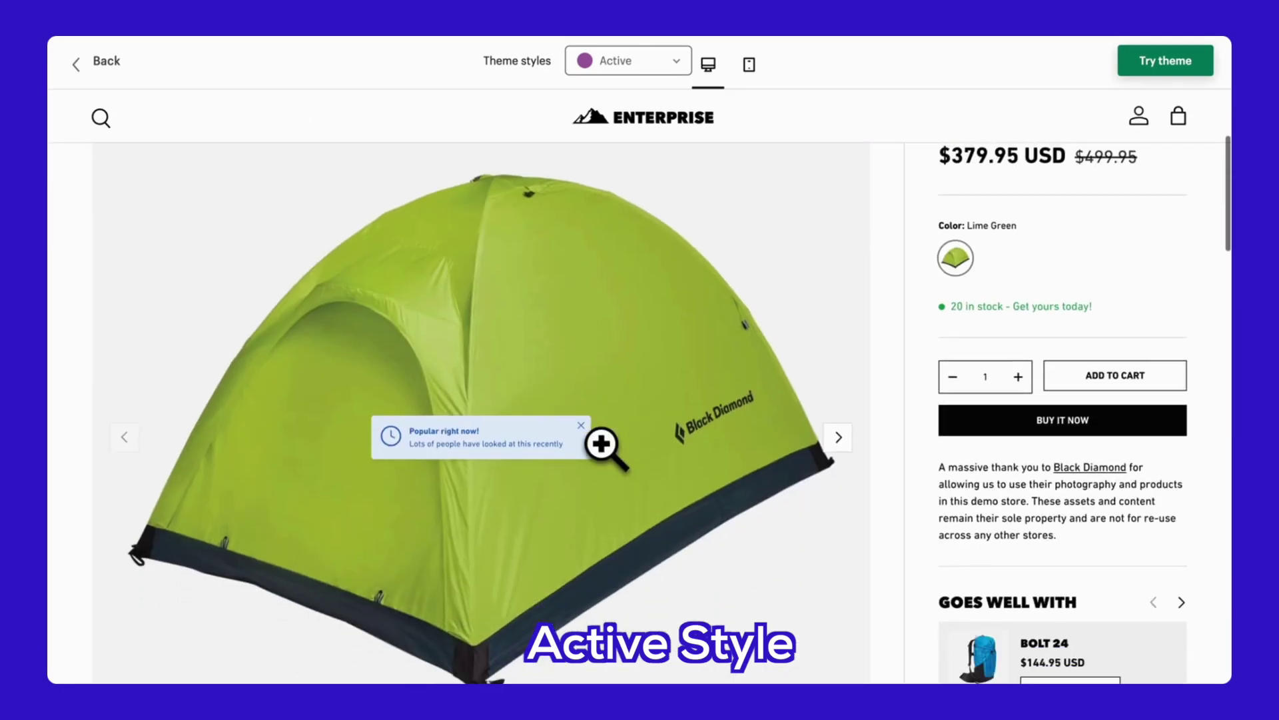
{"action": "scroll", "coordinate": [603, 443], "scroll_direction": "down", "scroll_amount": 5}
{"action": "scroll", "coordinate": [603, 450], "scroll_direction": "down", "scroll_amount": 5}
{"action": "scroll", "coordinate": [607, 460], "scroll_direction": "down", "scroll_amount": 5}
{"action": "scroll", "coordinate": [612, 468], "scroll_direction": "down", "scroll_amount": 4}
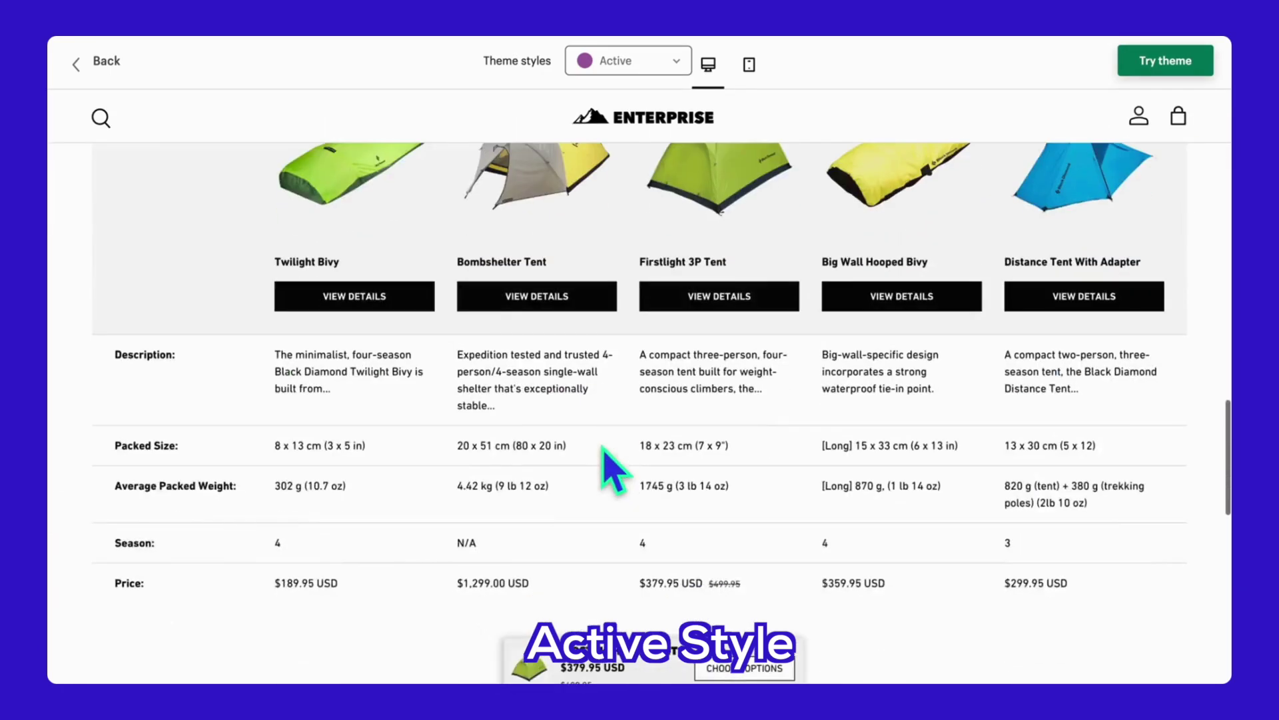
{"action": "scroll", "coordinate": [611, 468], "scroll_direction": "down", "scroll_amount": 5}
{"action": "scroll", "coordinate": [612, 468], "scroll_direction": "down", "scroll_amount": 5}
{"action": "scroll", "coordinate": [611, 468], "scroll_direction": "down", "scroll_amount": 5}
{"action": "scroll", "coordinate": [612, 469], "scroll_direction": "down", "scroll_amount": 3}
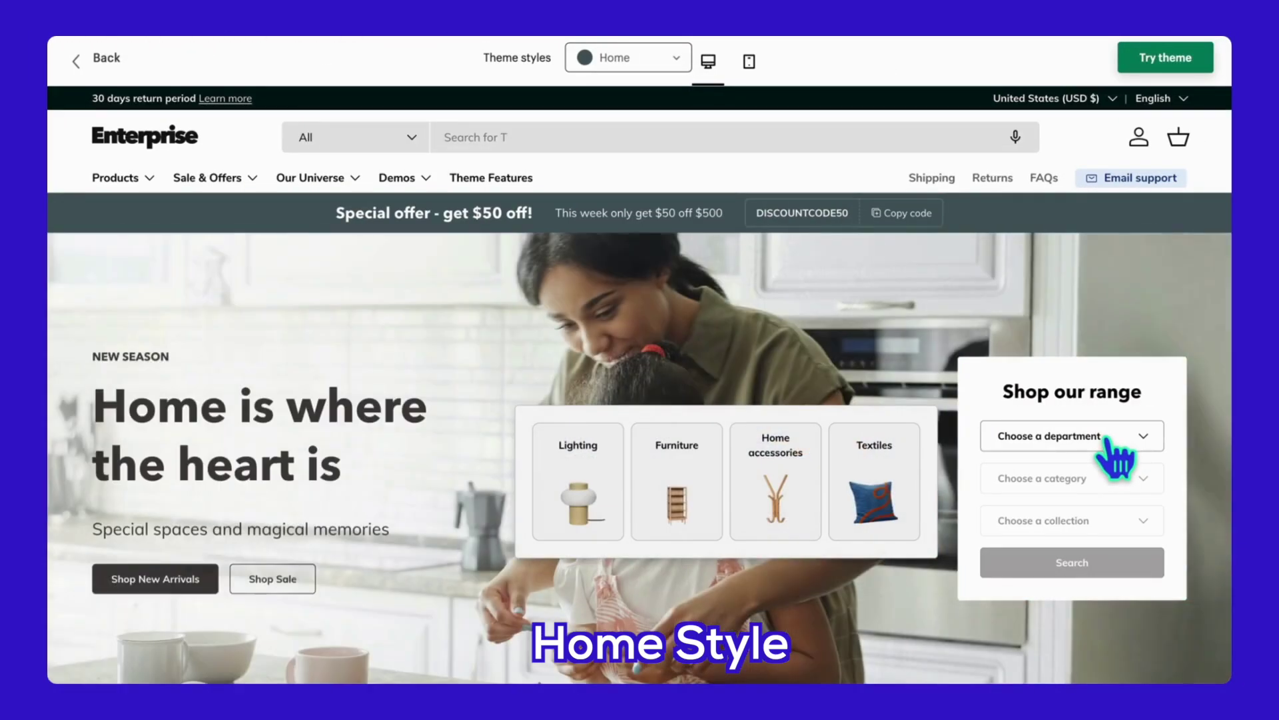
{"action": "scroll", "coordinate": [1117, 470], "scroll_direction": "down", "scroll_amount": 5}
{"action": "scroll", "coordinate": [1117, 490], "scroll_direction": "down", "scroll_amount": 5}
{"action": "scroll", "coordinate": [1117, 497], "scroll_direction": "down", "scroll_amount": 2}
{"action": "scroll", "coordinate": [1117, 498], "scroll_direction": "down", "scroll_amount": 2}
{"action": "scroll", "coordinate": [1117, 498], "scroll_direction": "down", "scroll_amount": 5}
{"action": "scroll", "coordinate": [1117, 497], "scroll_direction": "down", "scroll_amount": 2}
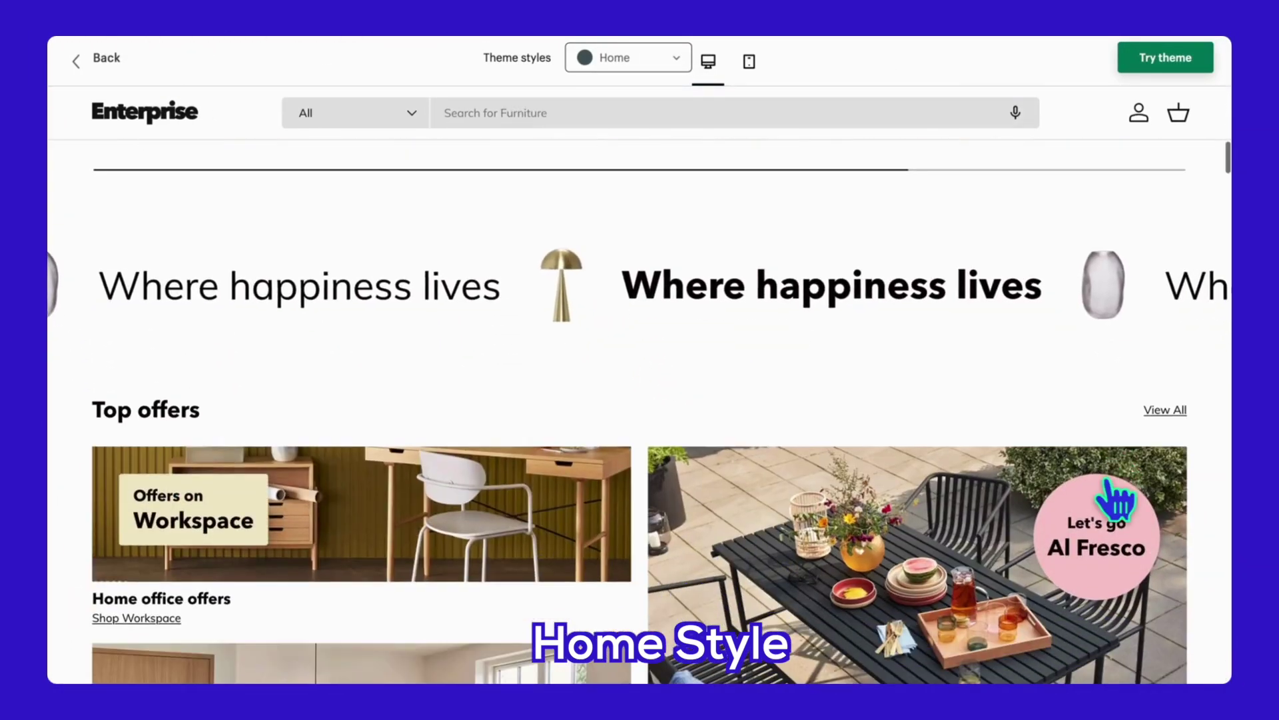
{"action": "scroll", "coordinate": [1117, 498], "scroll_direction": "down", "scroll_amount": 5}
{"action": "scroll", "coordinate": [1116, 498], "scroll_direction": "down", "scroll_amount": 3}
{"action": "scroll", "coordinate": [1117, 499], "scroll_direction": "down", "scroll_amount": 5}
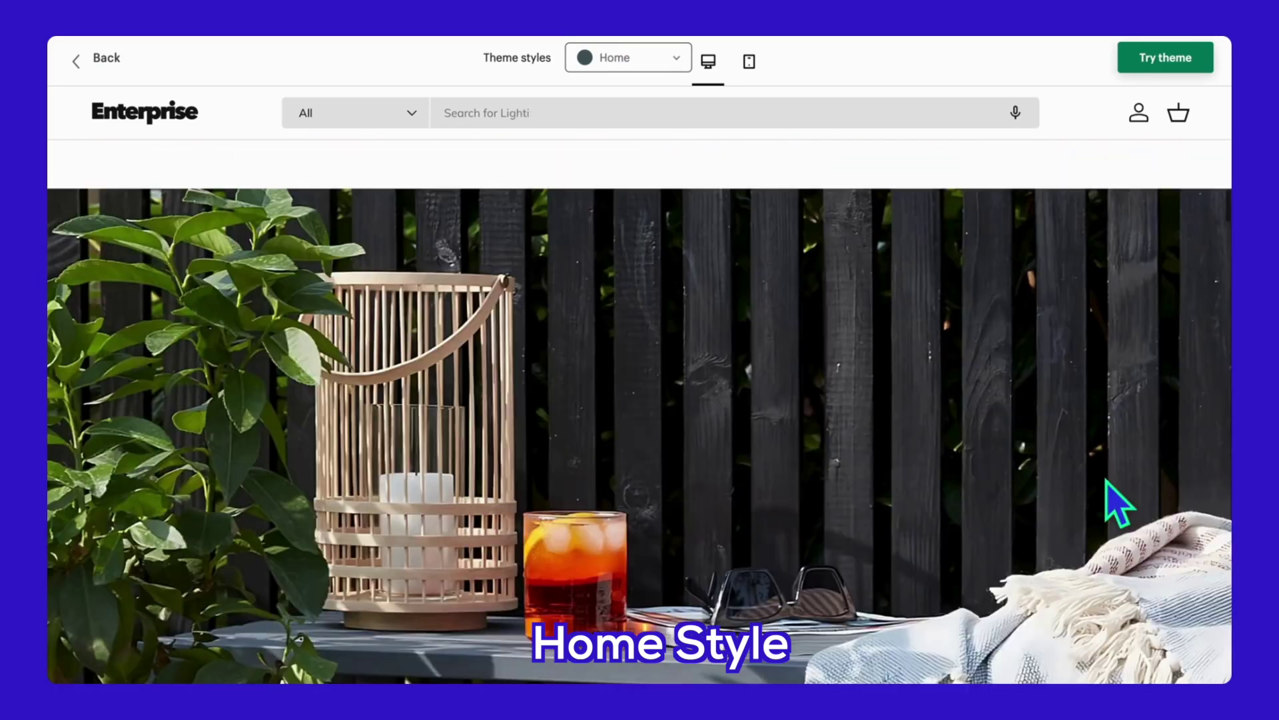
{"action": "scroll", "coordinate": [1117, 498], "scroll_direction": "down", "scroll_amount": 5}
{"action": "scroll", "coordinate": [1117, 498], "scroll_direction": "down", "scroll_amount": 2}
{"action": "scroll", "coordinate": [1117, 498], "scroll_direction": "down", "scroll_amount": 4}
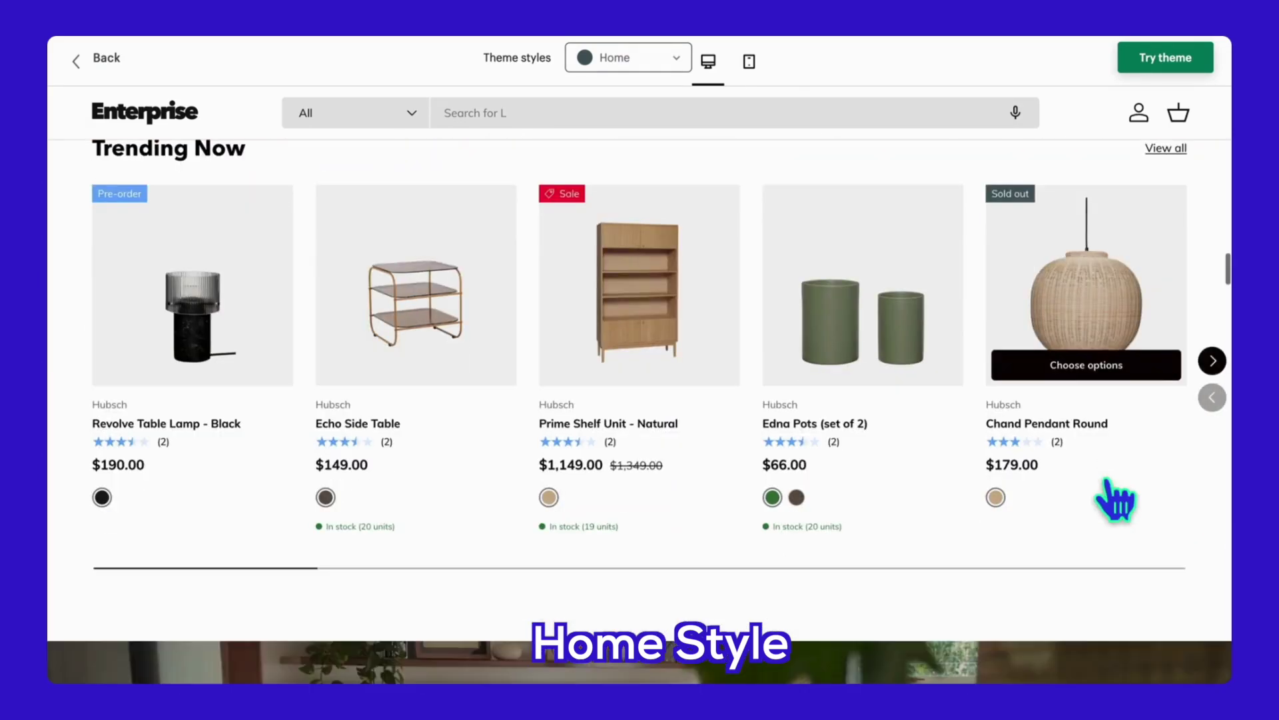
- Check the Prime Shelf Unit options, enable Compare and mark Lotus Hanging Pots and Care Pots
{"action": "left_click", "coordinate": [626, 368]}
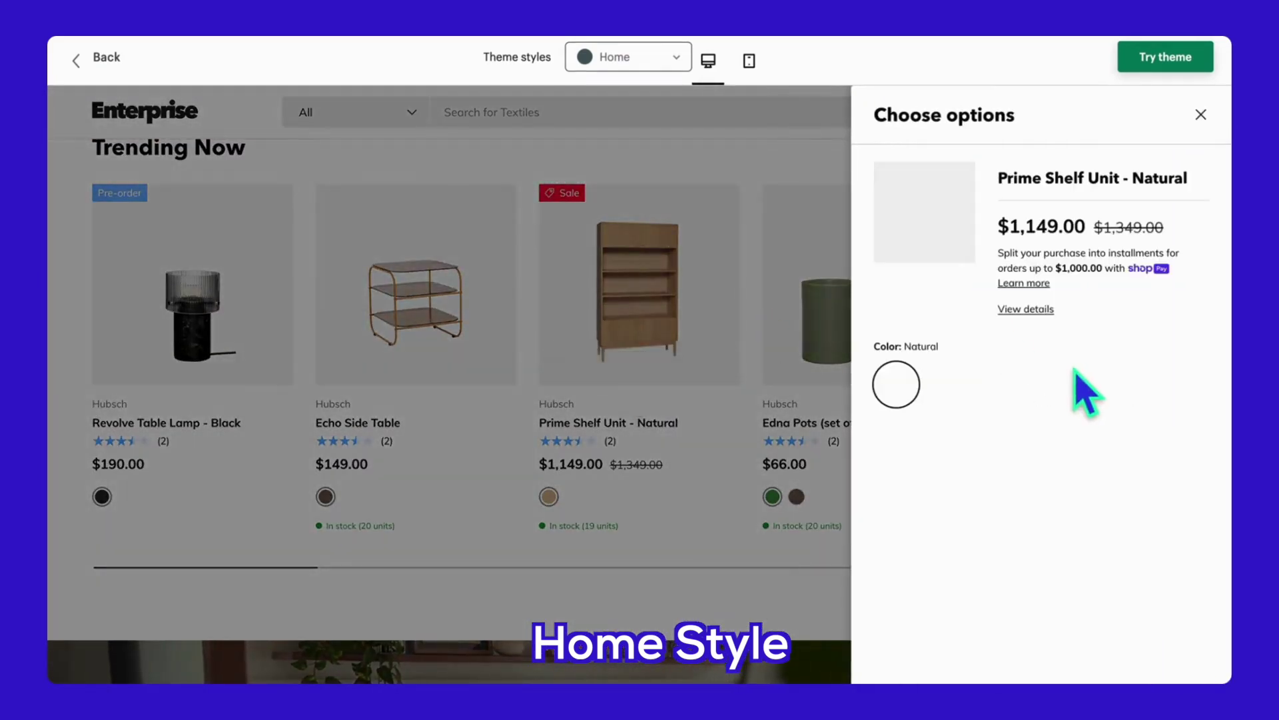
{"action": "left_click", "coordinate": [1200, 118]}
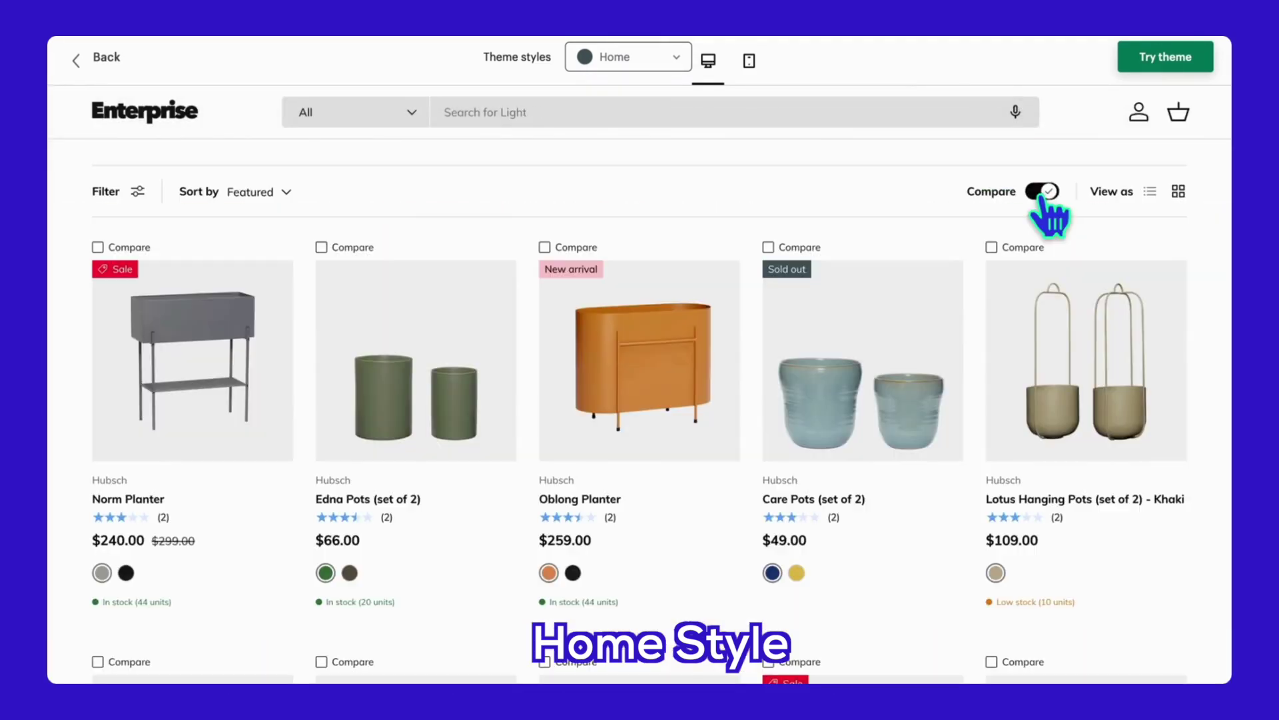
{"action": "left_click", "coordinate": [1040, 192]}
{"action": "left_click", "coordinate": [992, 246]}
{"action": "left_click", "coordinate": [769, 247]}
{"action": "scroll", "coordinate": [854, 451], "scroll_direction": "down", "scroll_amount": 1}
- Show the two pots compared side by side
{"action": "left_click", "coordinate": [1214, 395]}
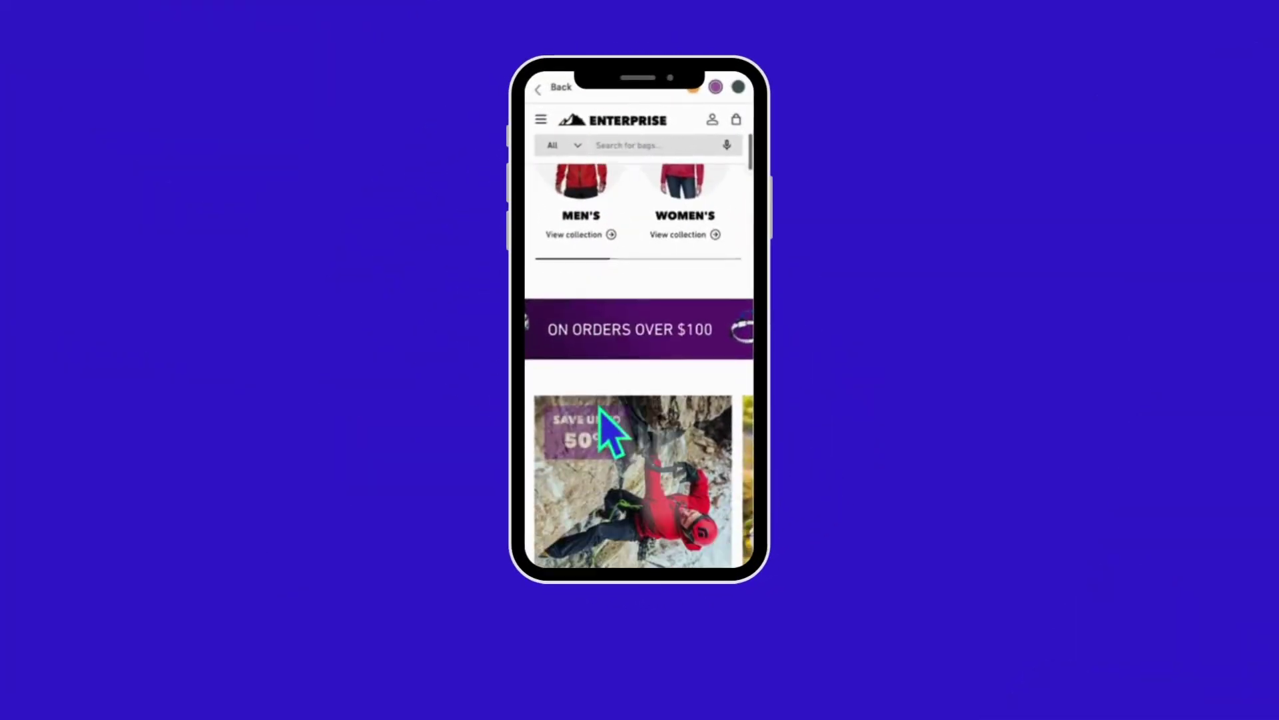
{"action": "scroll", "coordinate": [609, 432], "scroll_direction": "down", "scroll_amount": 5}
{"action": "scroll", "coordinate": [610, 432], "scroll_direction": "down", "scroll_amount": 5}
{"action": "scroll", "coordinate": [610, 432], "scroll_direction": "down", "scroll_amount": 3}
{"action": "scroll", "coordinate": [610, 433], "scroll_direction": "down", "scroll_amount": 5}
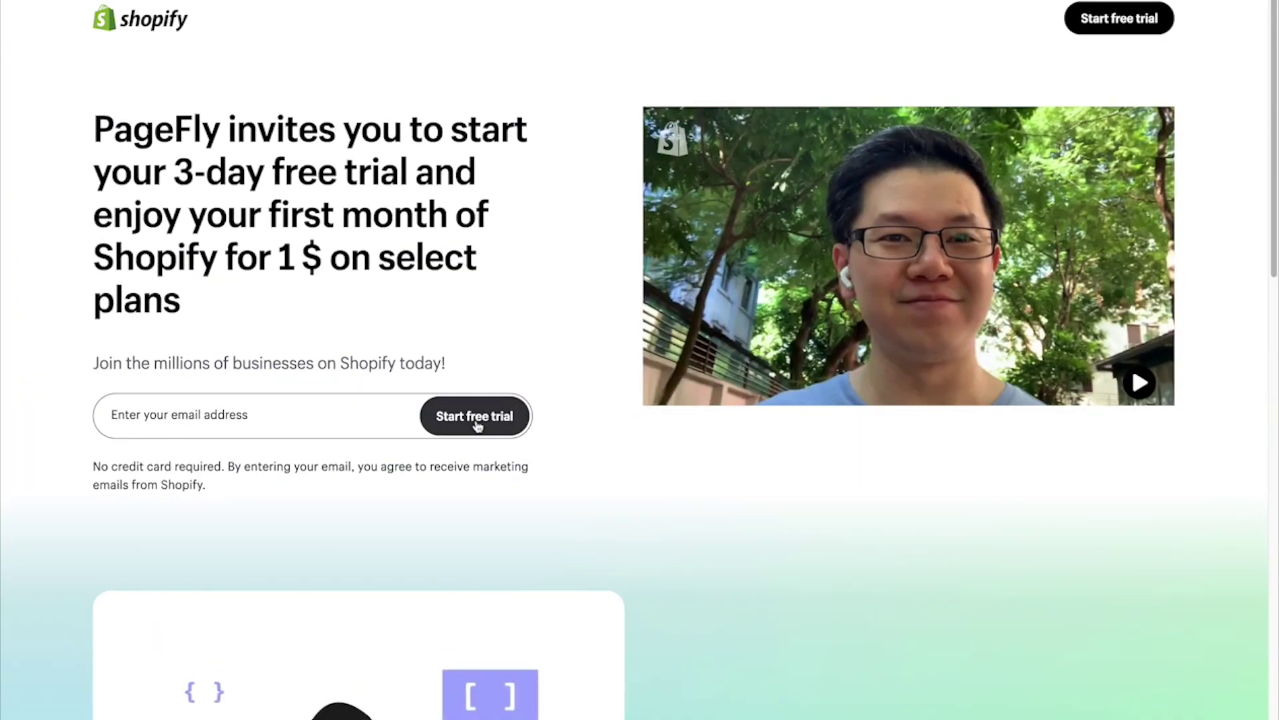
- Begin the Shopify free trial signup and advance past the 'best describes you' question
{"action": "left_click", "coordinate": [467, 419]}
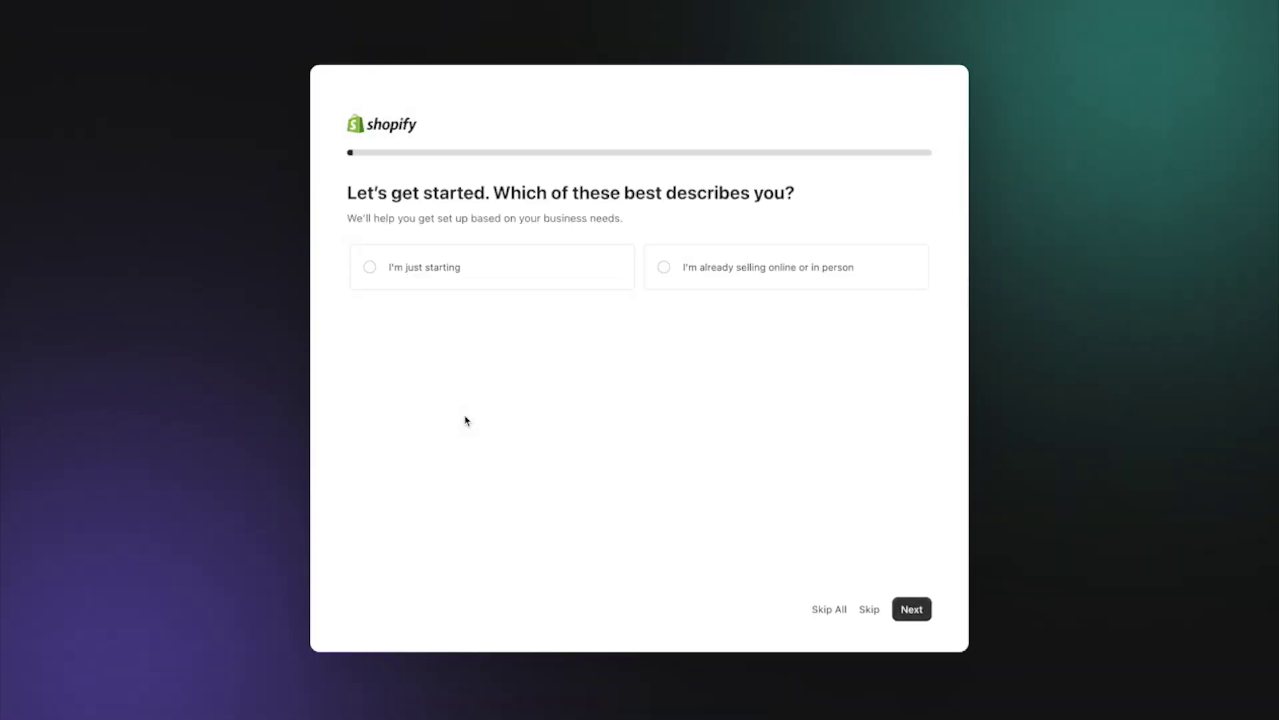
{"action": "left_click", "coordinate": [913, 609]}
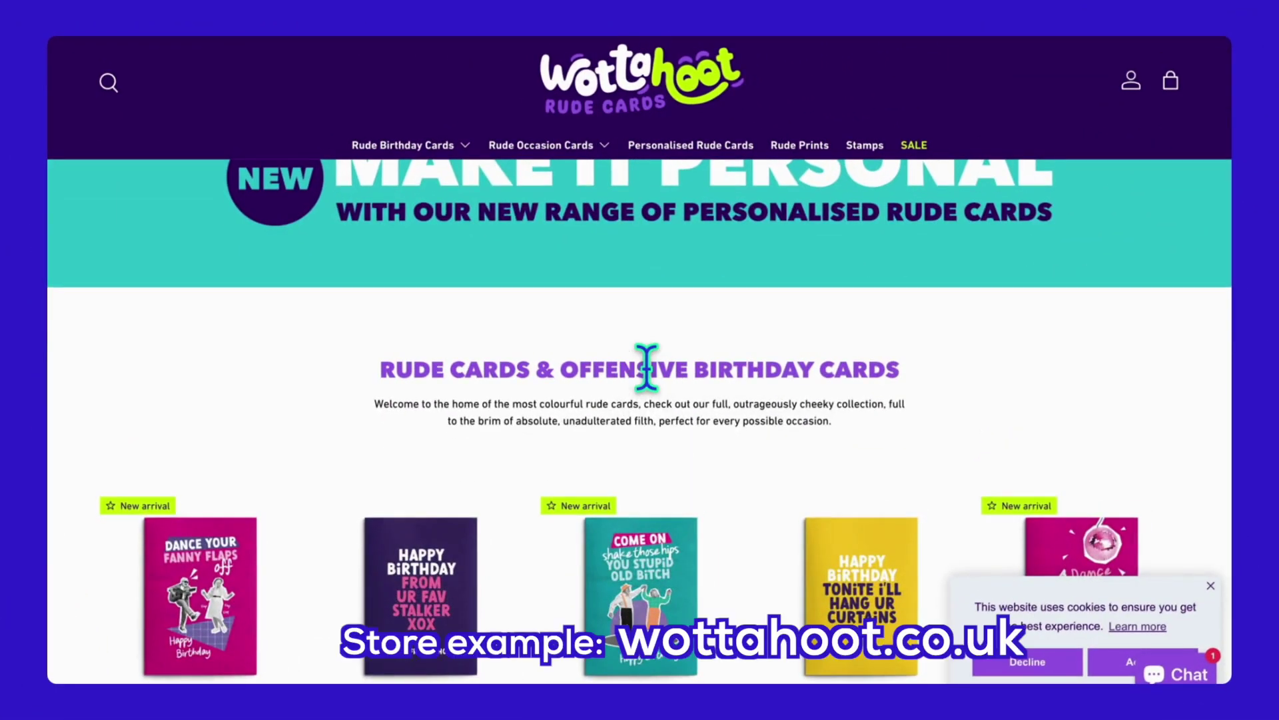
{"action": "scroll", "coordinate": [647, 366], "scroll_direction": "down", "scroll_amount": 1}
{"action": "scroll", "coordinate": [647, 365], "scroll_direction": "down", "scroll_amount": 1}
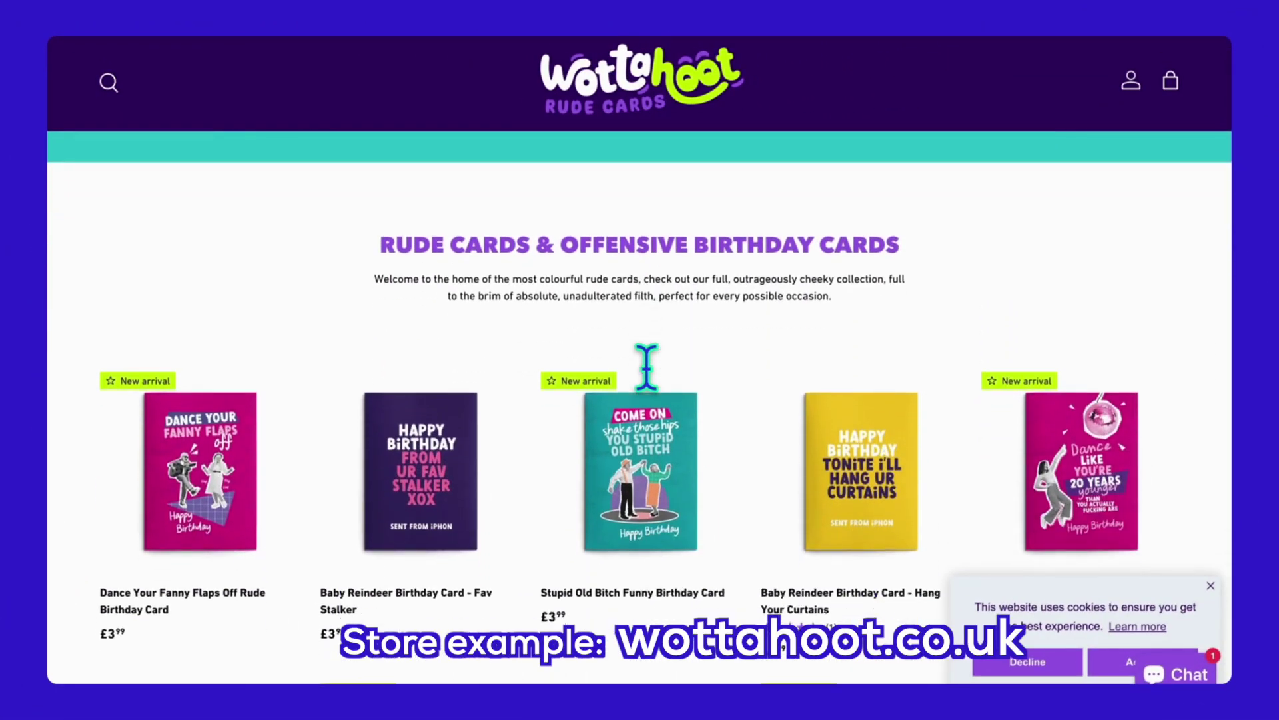
{"action": "scroll", "coordinate": [647, 366], "scroll_direction": "down", "scroll_amount": 3}
{"action": "scroll", "coordinate": [656, 392], "scroll_direction": "down", "scroll_amount": 2}
{"action": "scroll", "coordinate": [656, 393], "scroll_direction": "down", "scroll_amount": 2}
{"action": "scroll", "coordinate": [657, 392], "scroll_direction": "down", "scroll_amount": 2}
{"action": "scroll", "coordinate": [657, 392], "scroll_direction": "up", "scroll_amount": 3}
{"action": "scroll", "coordinate": [521, 170], "scroll_direction": "up", "scroll_amount": 2}
- Open the Rude Personalised Cards collection and sort it by best selling
{"action": "left_click", "coordinate": [640, 80]}
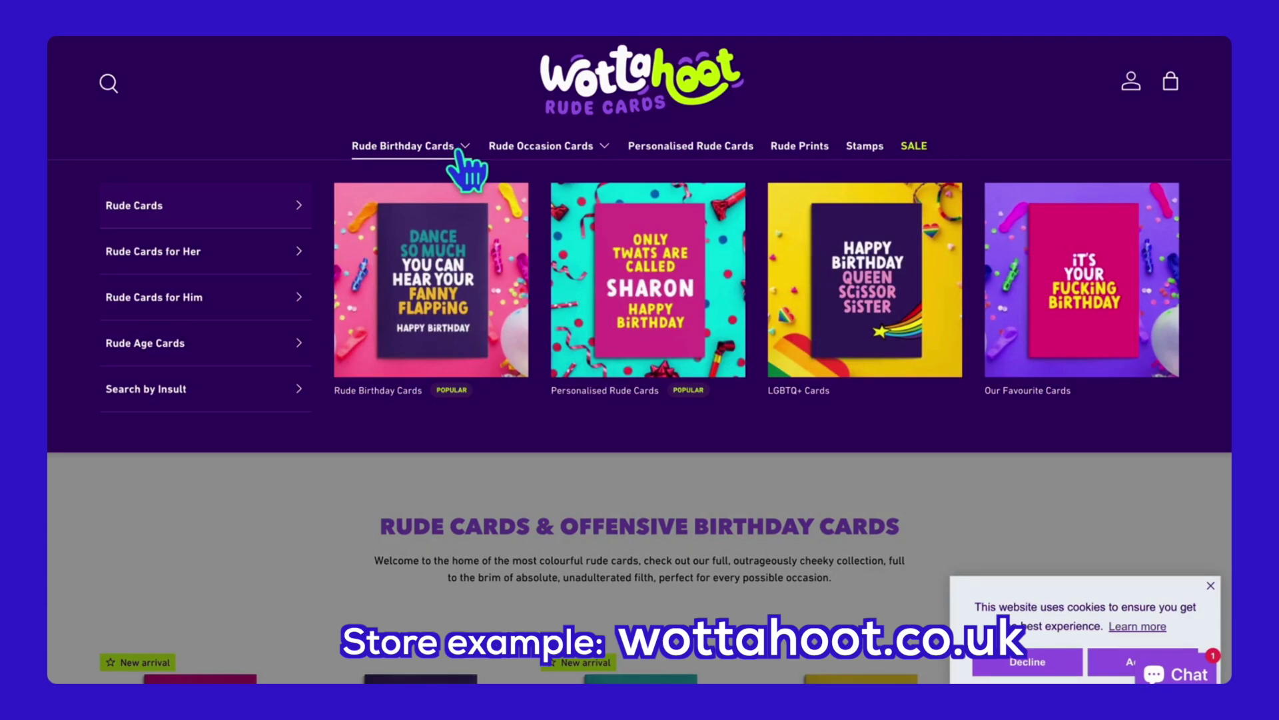
{"action": "mouse_move", "coordinate": [541, 147]}
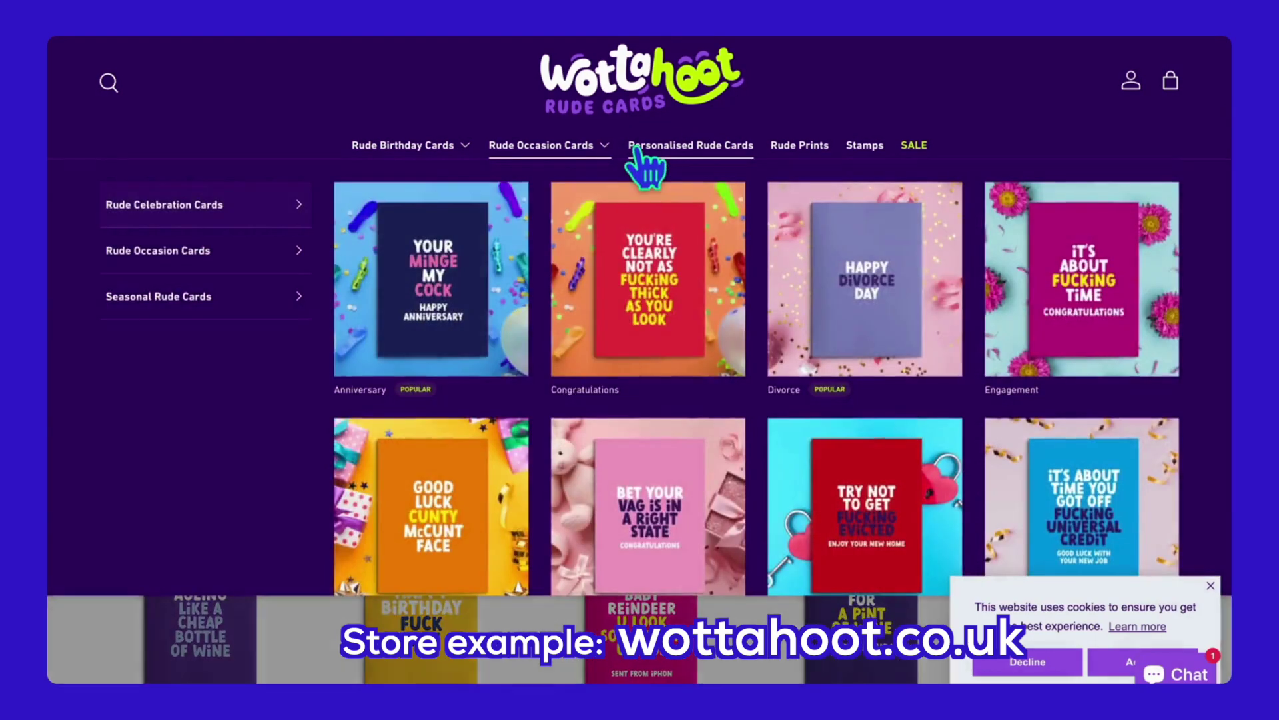
{"action": "left_click", "coordinate": [690, 146]}
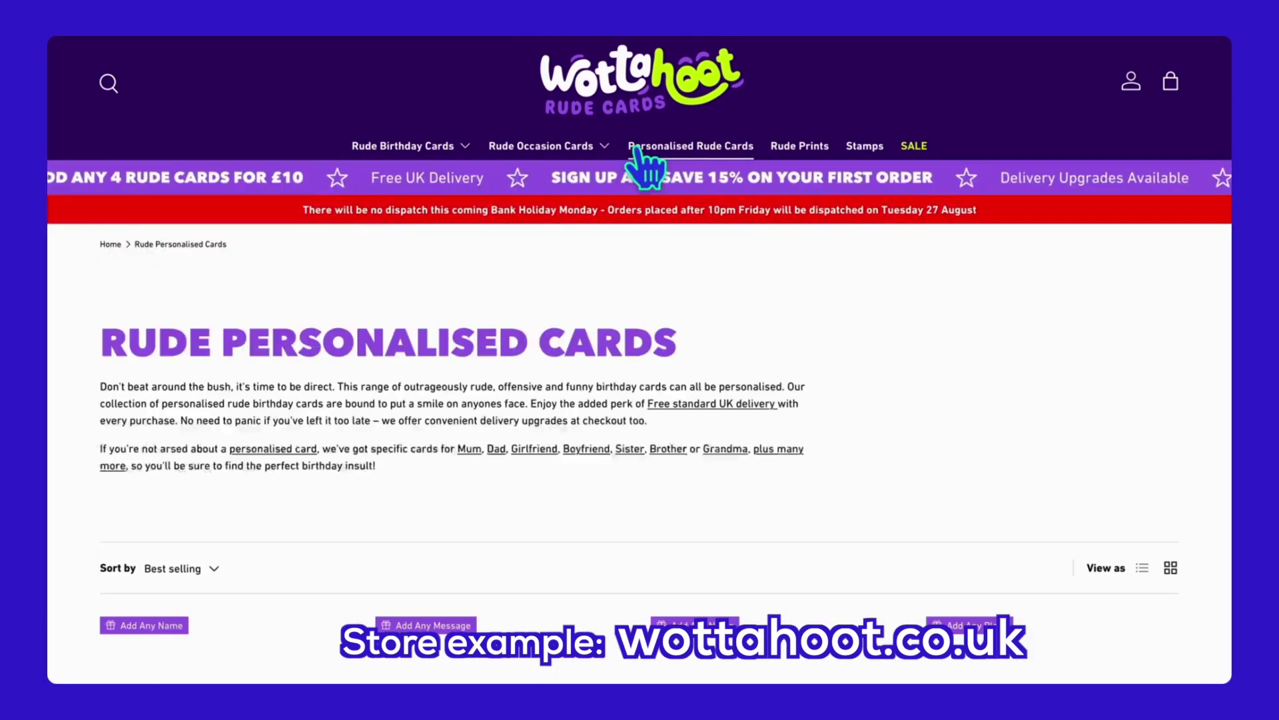
{"action": "scroll", "coordinate": [527, 324], "scroll_direction": "down", "scroll_amount": 3}
{"action": "left_click", "coordinate": [215, 330]}
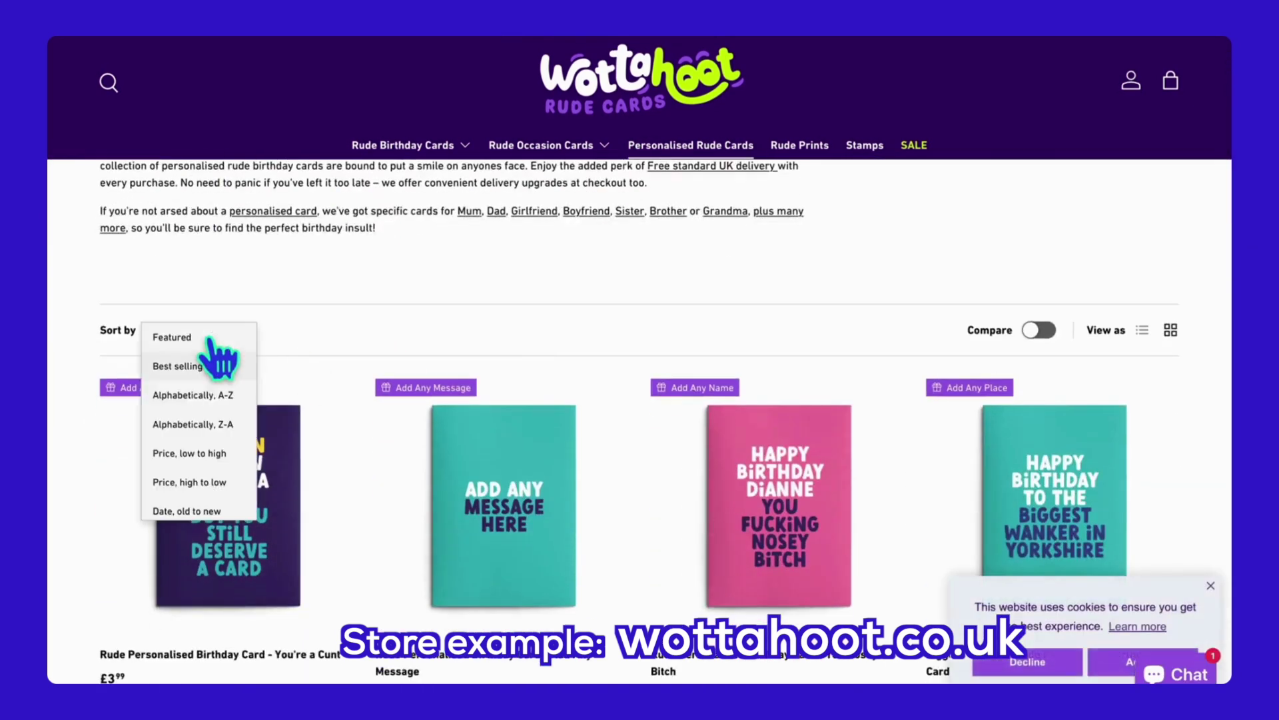
{"action": "left_click", "coordinate": [361, 340]}
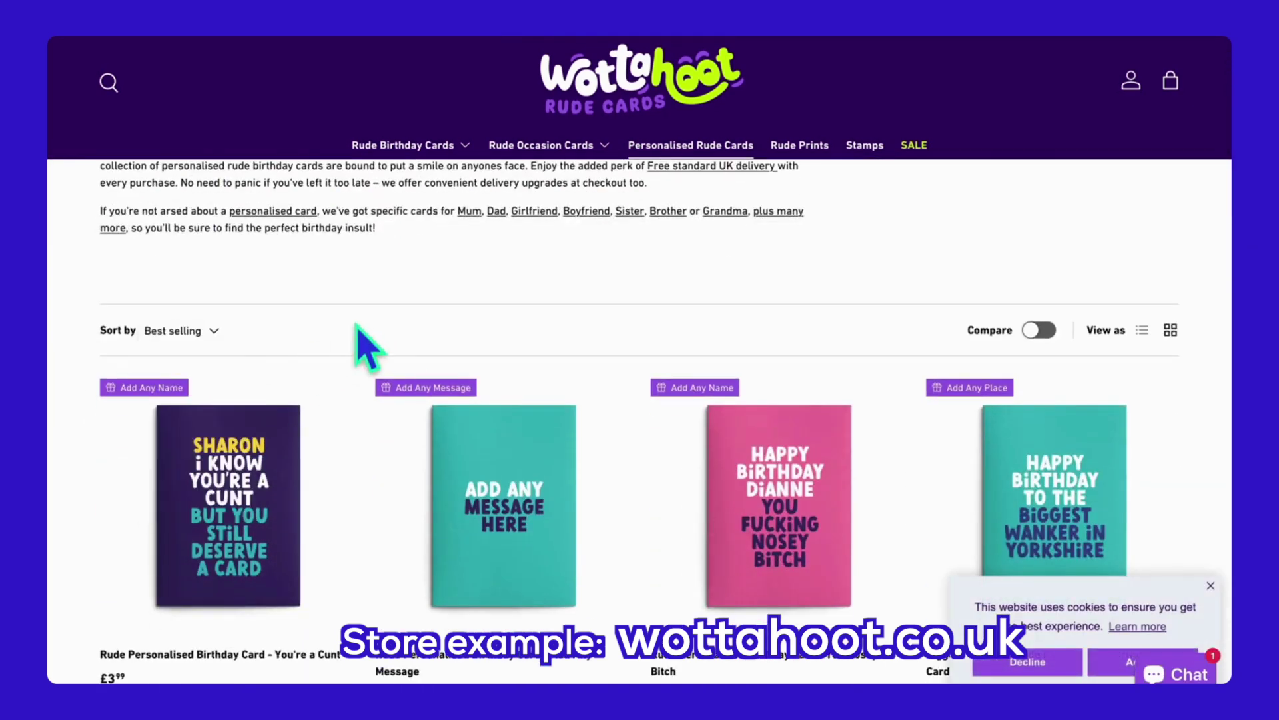
{"action": "scroll", "coordinate": [362, 340], "scroll_direction": "down", "scroll_amount": 2}
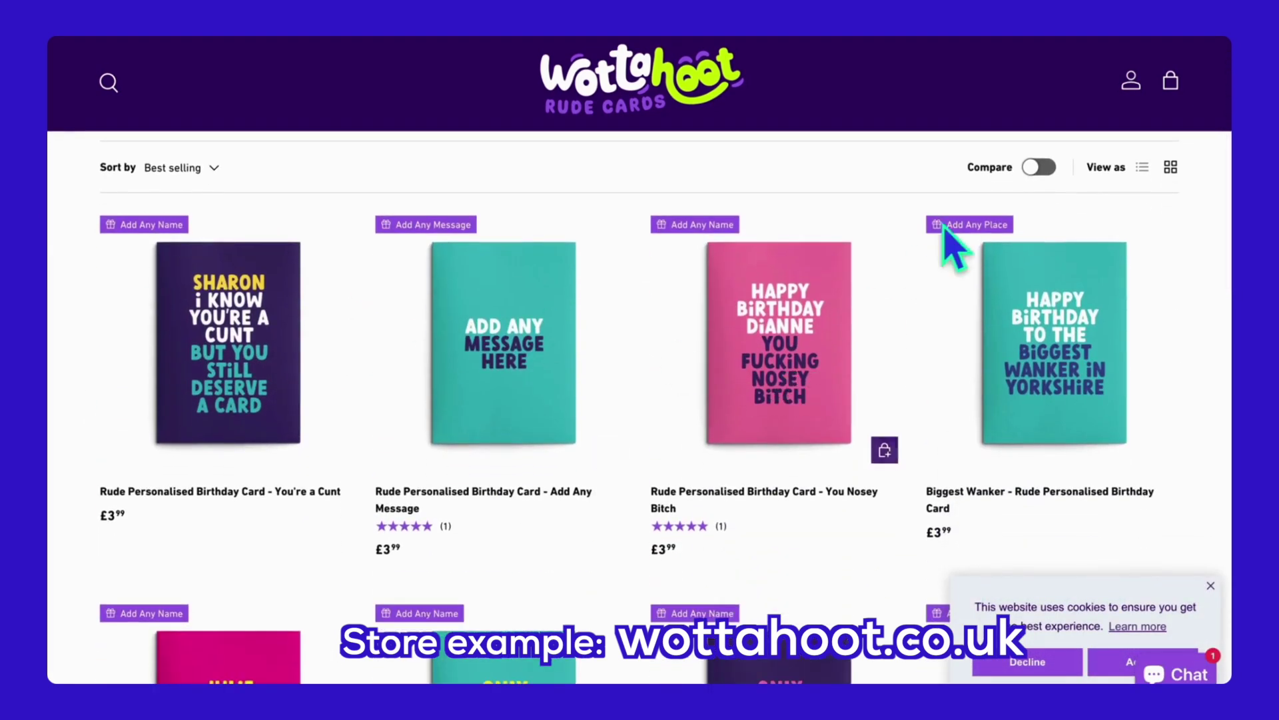
- Enable Compare and show the full side-by-side comparison of three cards
{"action": "left_click", "coordinate": [1039, 168]}
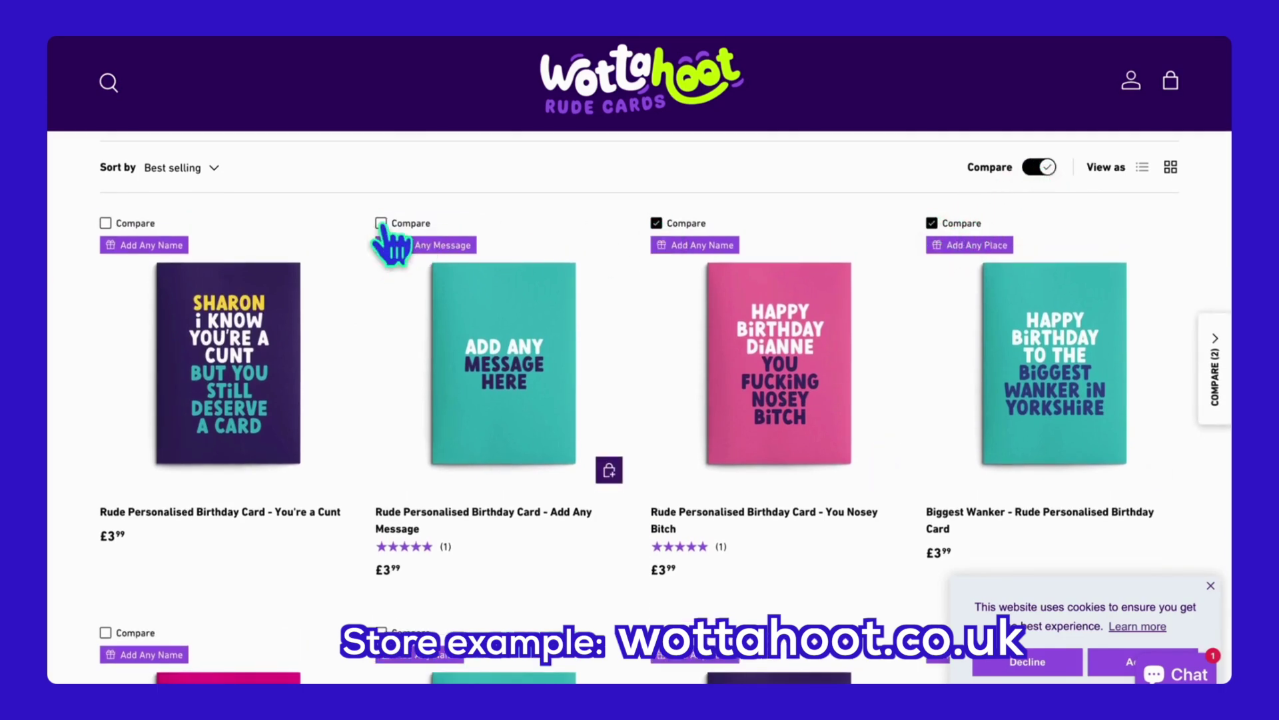
{"action": "left_click", "coordinate": [1216, 370]}
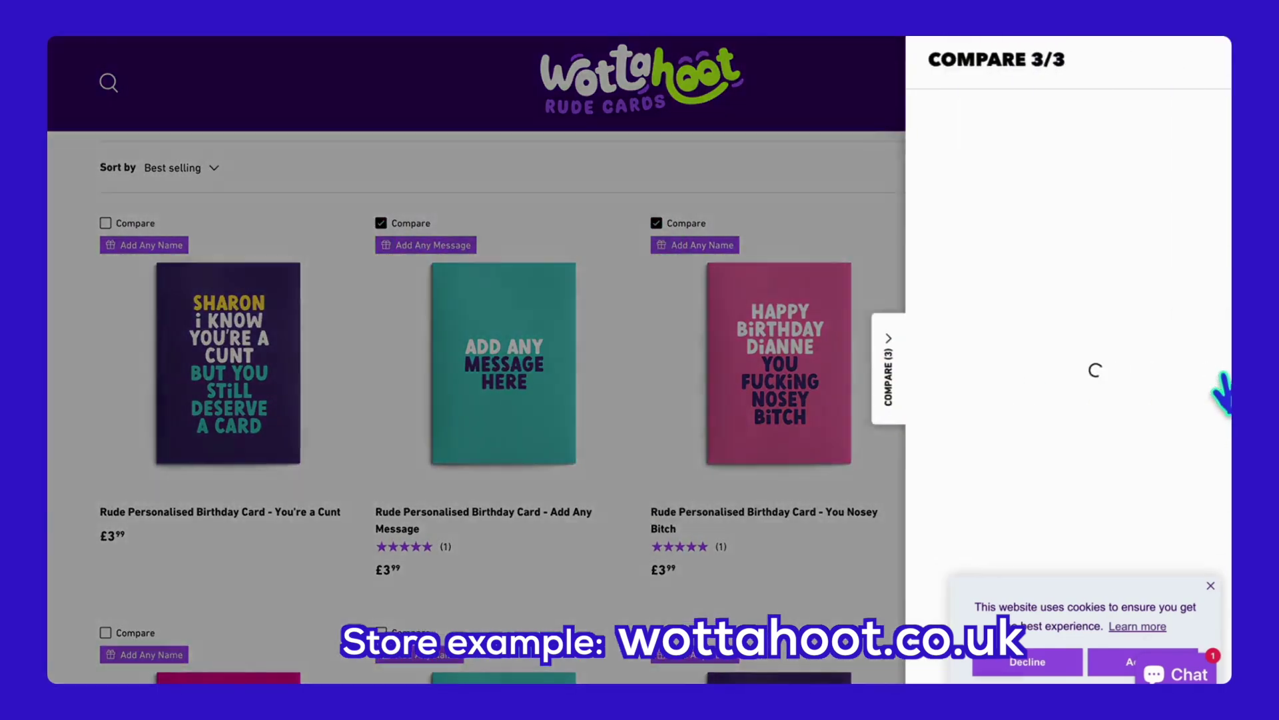
{"action": "left_click", "coordinate": [1174, 425]}
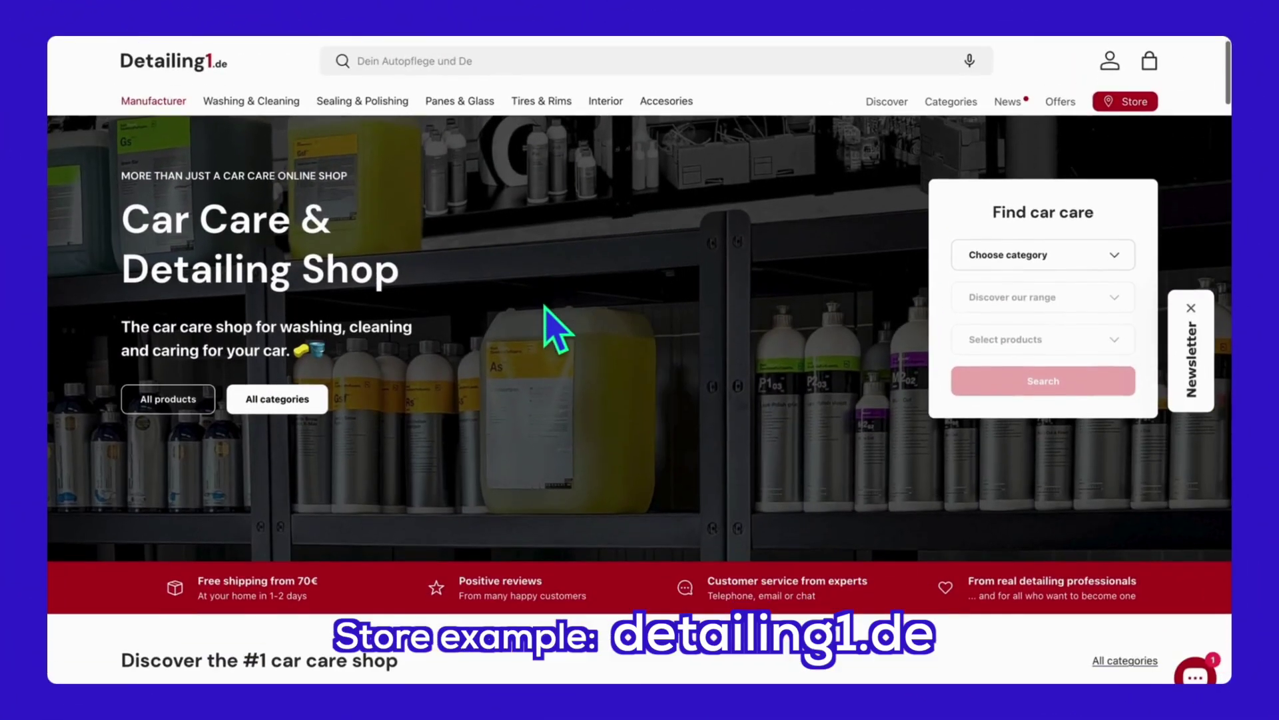
{"action": "scroll", "coordinate": [545, 308], "scroll_direction": "down", "scroll_amount": 5}
{"action": "scroll", "coordinate": [551, 320], "scroll_direction": "down", "scroll_amount": 2}
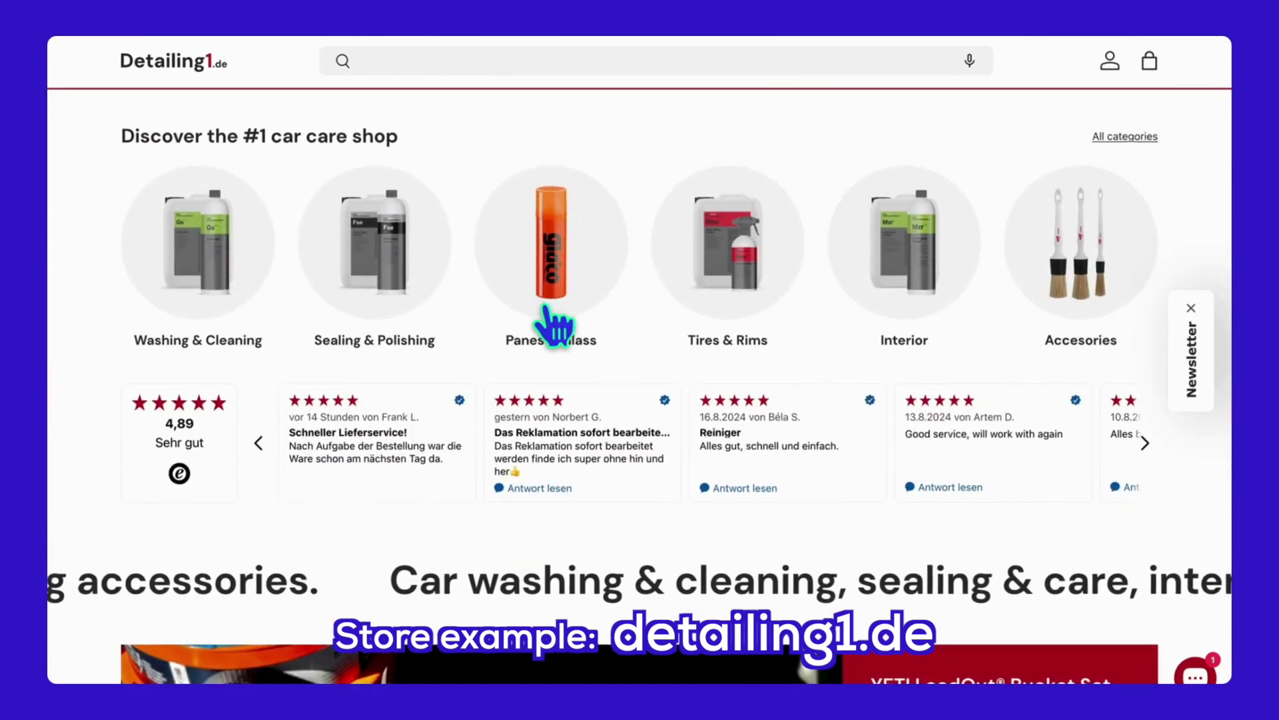
{"action": "scroll", "coordinate": [556, 322], "scroll_direction": "down", "scroll_amount": 1}
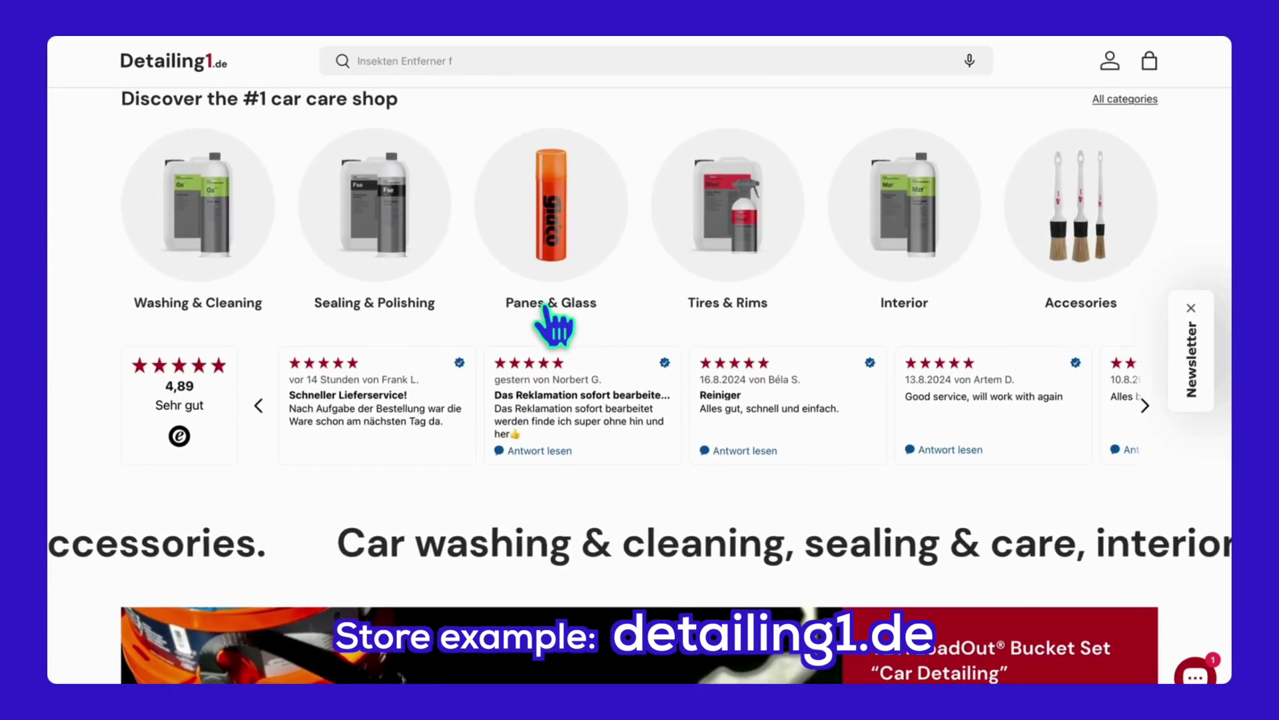
{"action": "scroll", "coordinate": [556, 322], "scroll_direction": "down", "scroll_amount": 3}
{"action": "scroll", "coordinate": [556, 322], "scroll_direction": "down", "scroll_amount": 3}
{"action": "scroll", "coordinate": [556, 322], "scroll_direction": "down", "scroll_amount": 3}
{"action": "scroll", "coordinate": [556, 322], "scroll_direction": "down", "scroll_amount": 3}
{"action": "scroll", "coordinate": [548, 323], "scroll_direction": "down", "scroll_amount": 4}
{"action": "scroll", "coordinate": [547, 322], "scroll_direction": "down", "scroll_amount": 1}
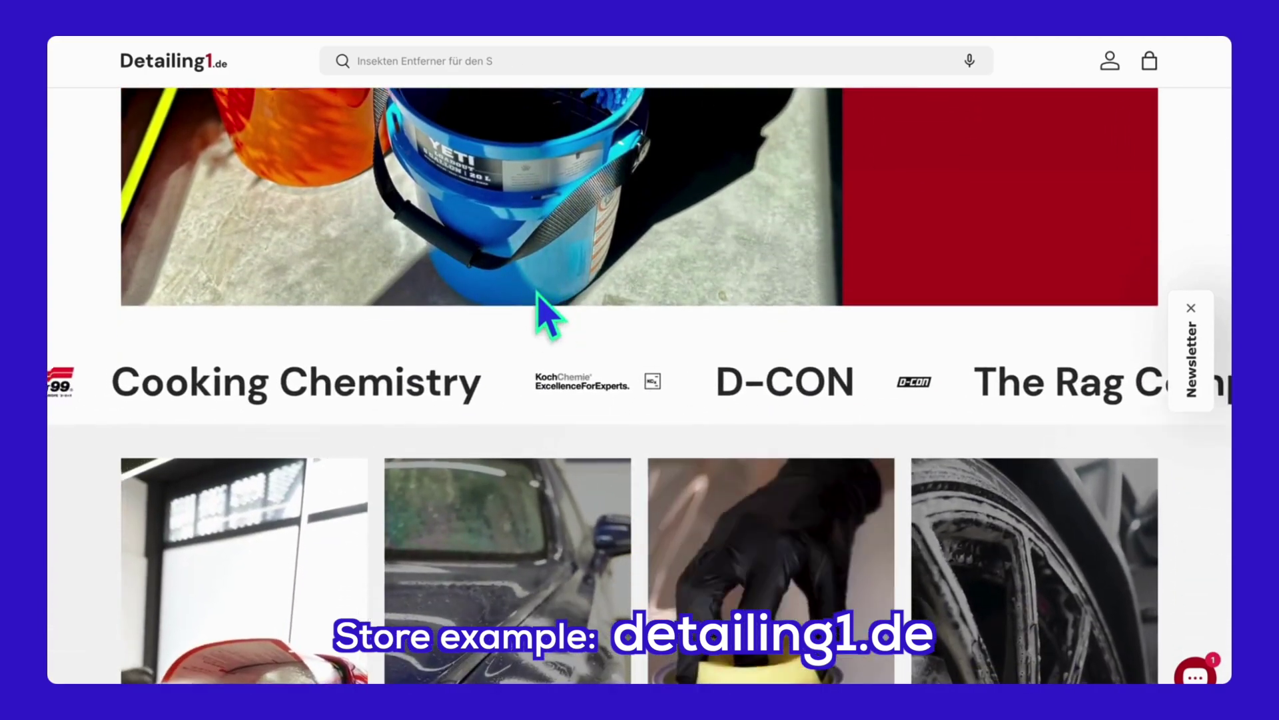
{"action": "scroll", "coordinate": [528, 290], "scroll_direction": "down", "scroll_amount": 2}
{"action": "scroll", "coordinate": [465, 212], "scroll_direction": "down", "scroll_amount": 4}
{"action": "scroll", "coordinate": [465, 212], "scroll_direction": "down", "scroll_amount": 2}
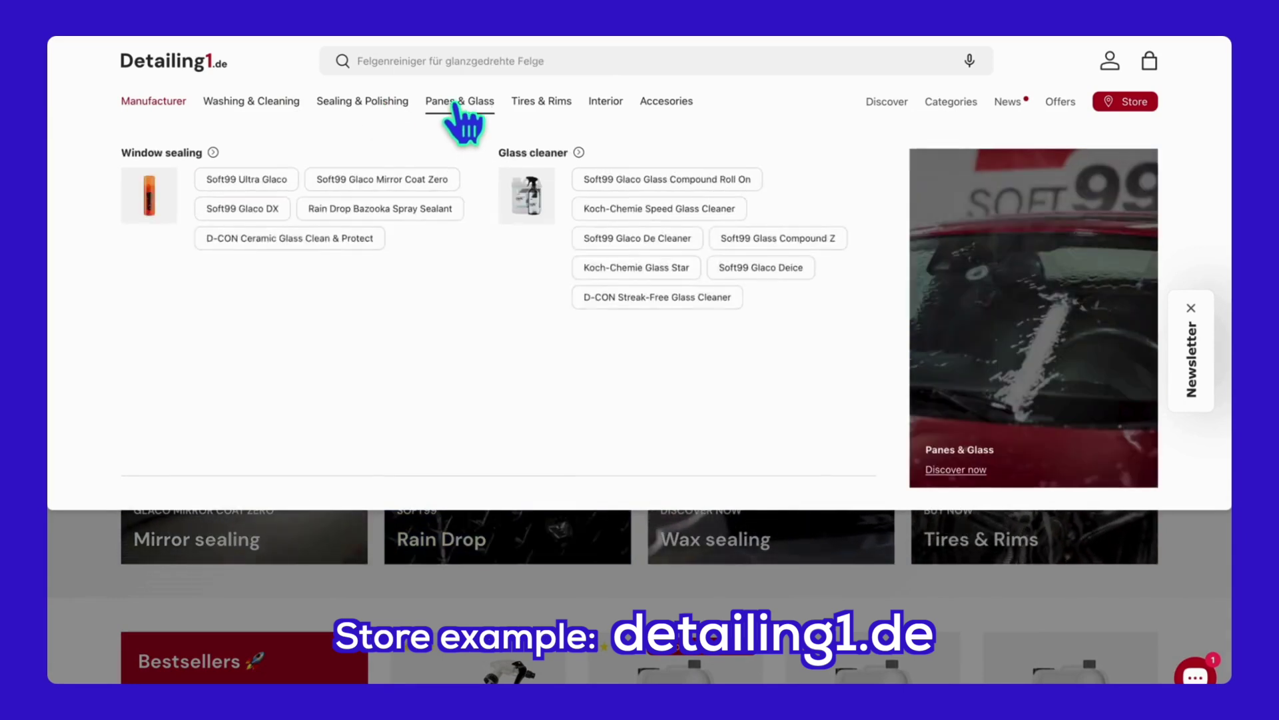
{"action": "mouse_move", "coordinate": [540, 101]}
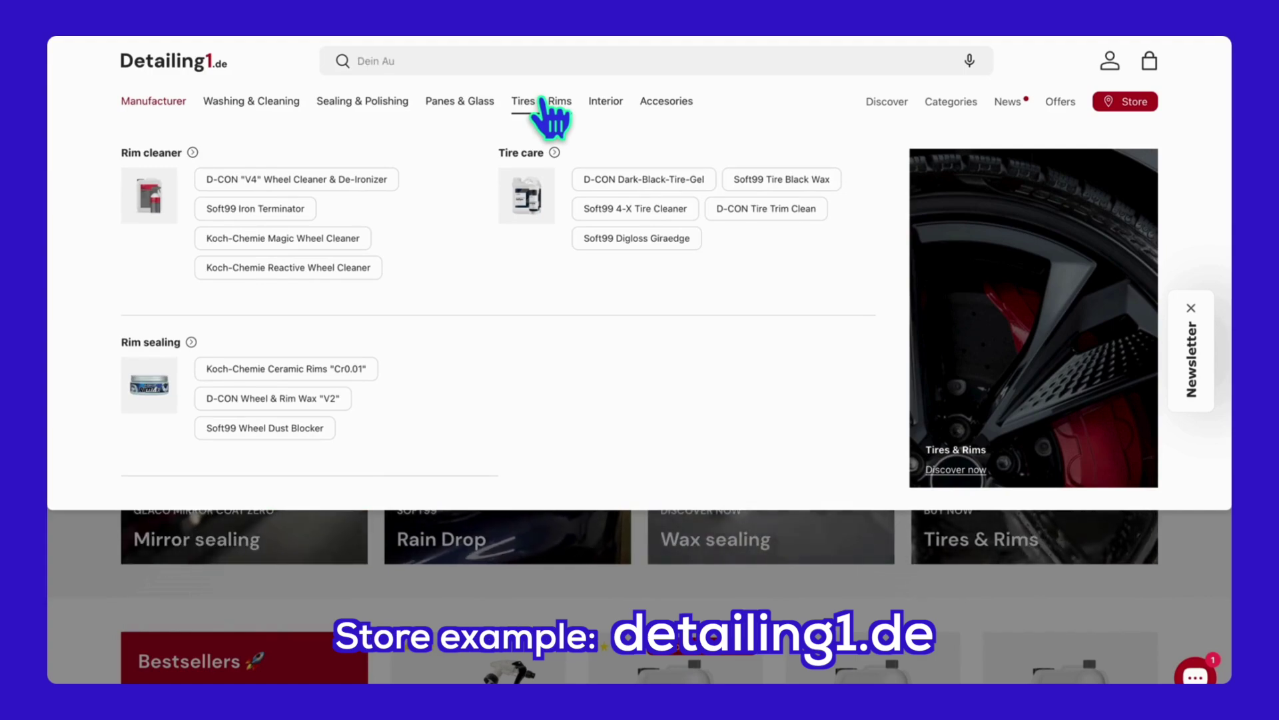
{"action": "scroll", "coordinate": [477, 432], "scroll_direction": "down", "scroll_amount": 5}
{"action": "scroll", "coordinate": [477, 432], "scroll_direction": "down", "scroll_amount": 3}
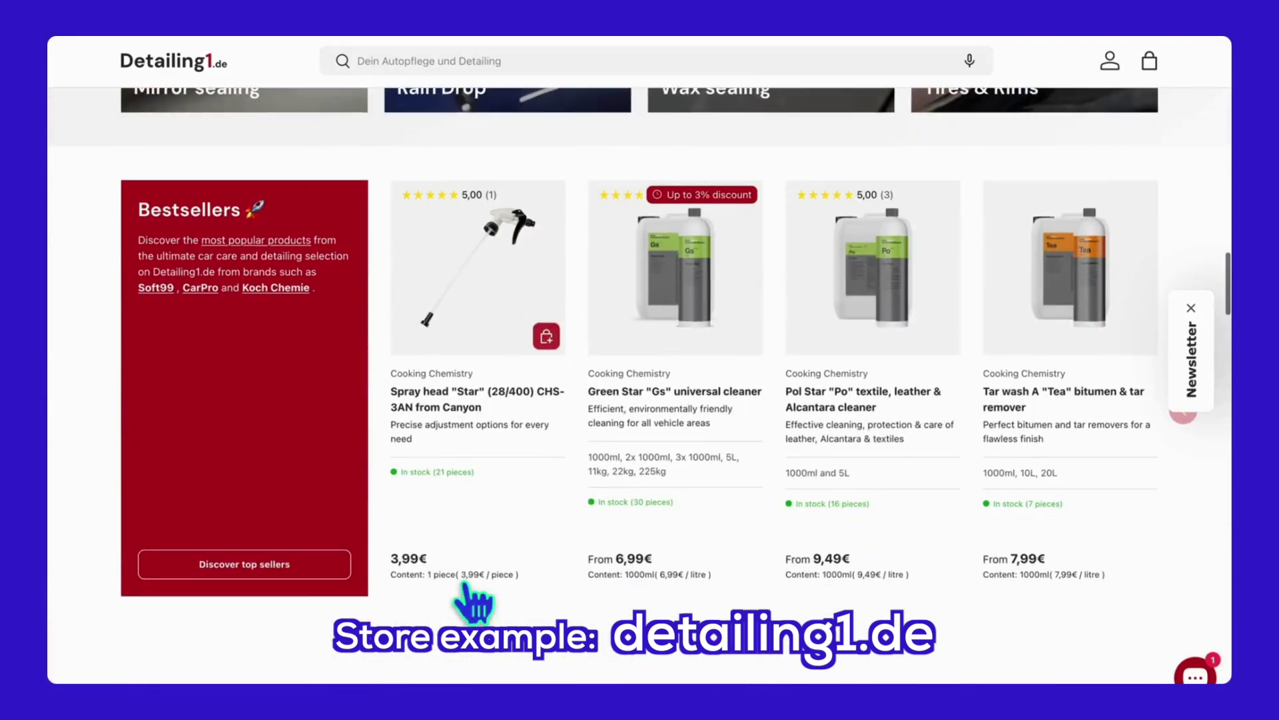
{"action": "mouse_move", "coordinate": [872, 268]}
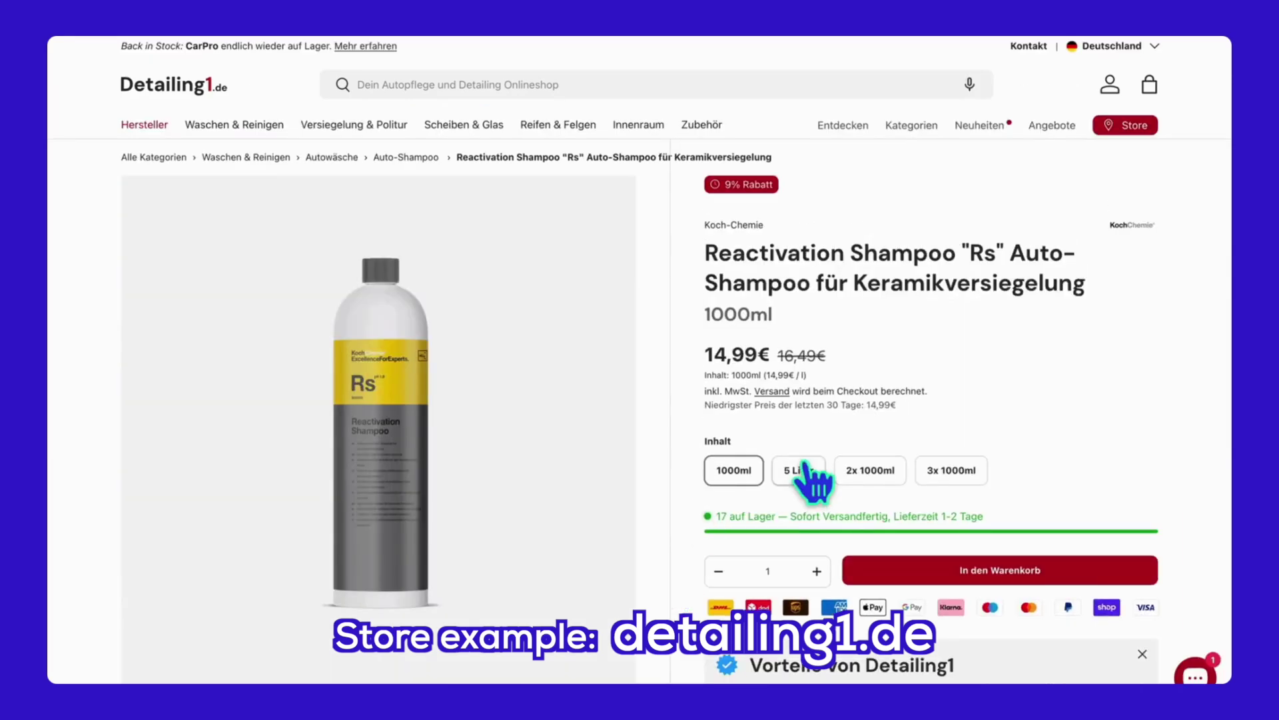
- Try the shampoo's 5 liters and 2x 1000ml sizes, then browse the Panes & Glass category
{"action": "left_click", "coordinate": [798, 470]}
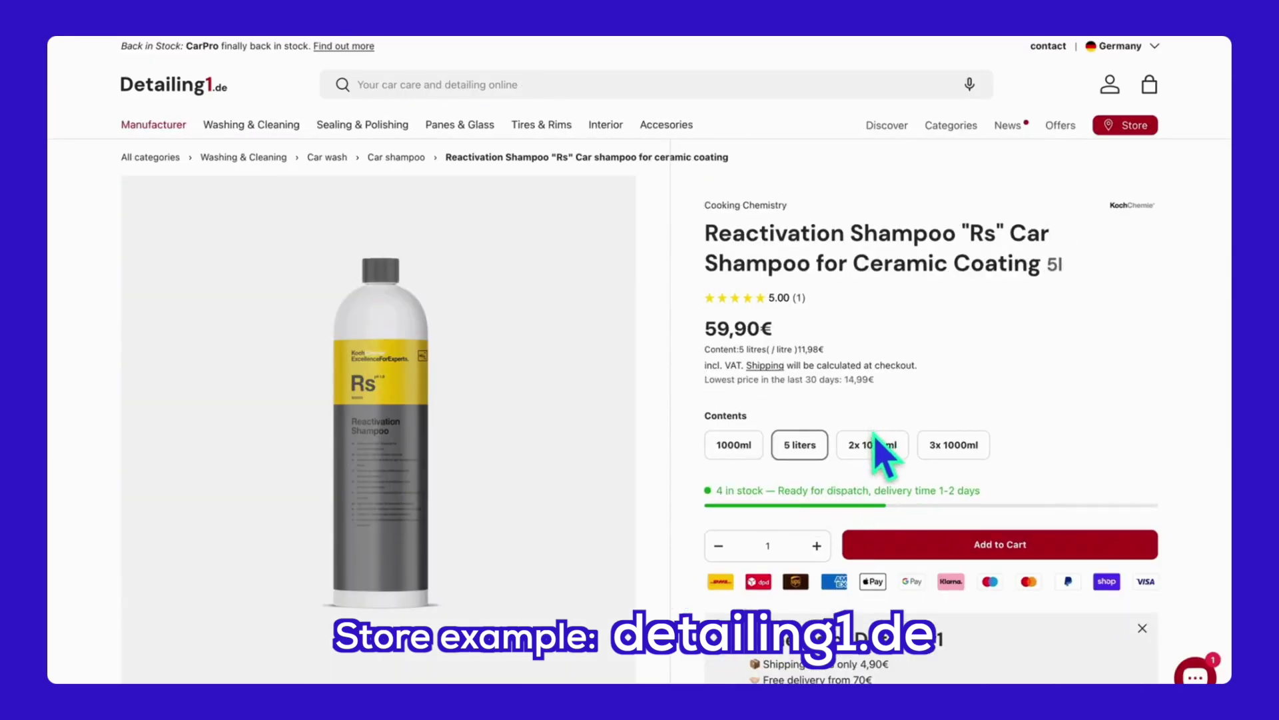
{"action": "left_click", "coordinate": [871, 469]}
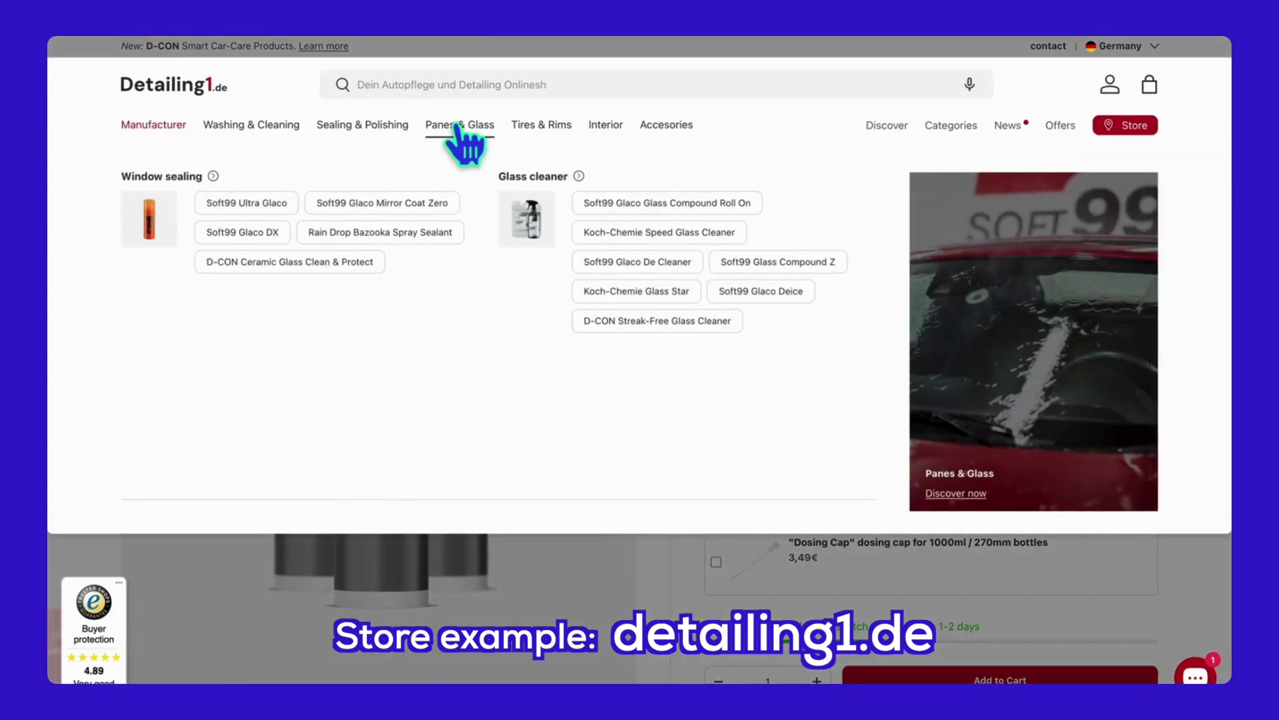
{"action": "left_click", "coordinate": [458, 124]}
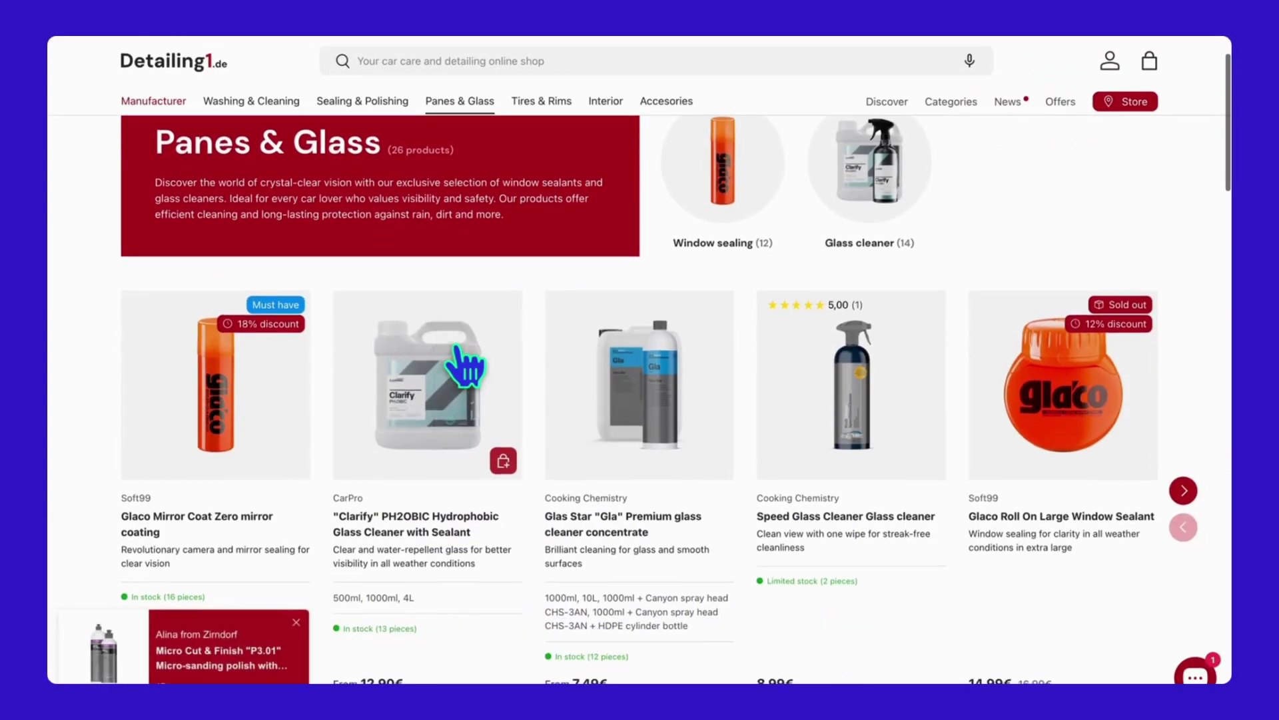
{"action": "scroll", "coordinate": [714, 244], "scroll_direction": "down", "scroll_amount": 1}
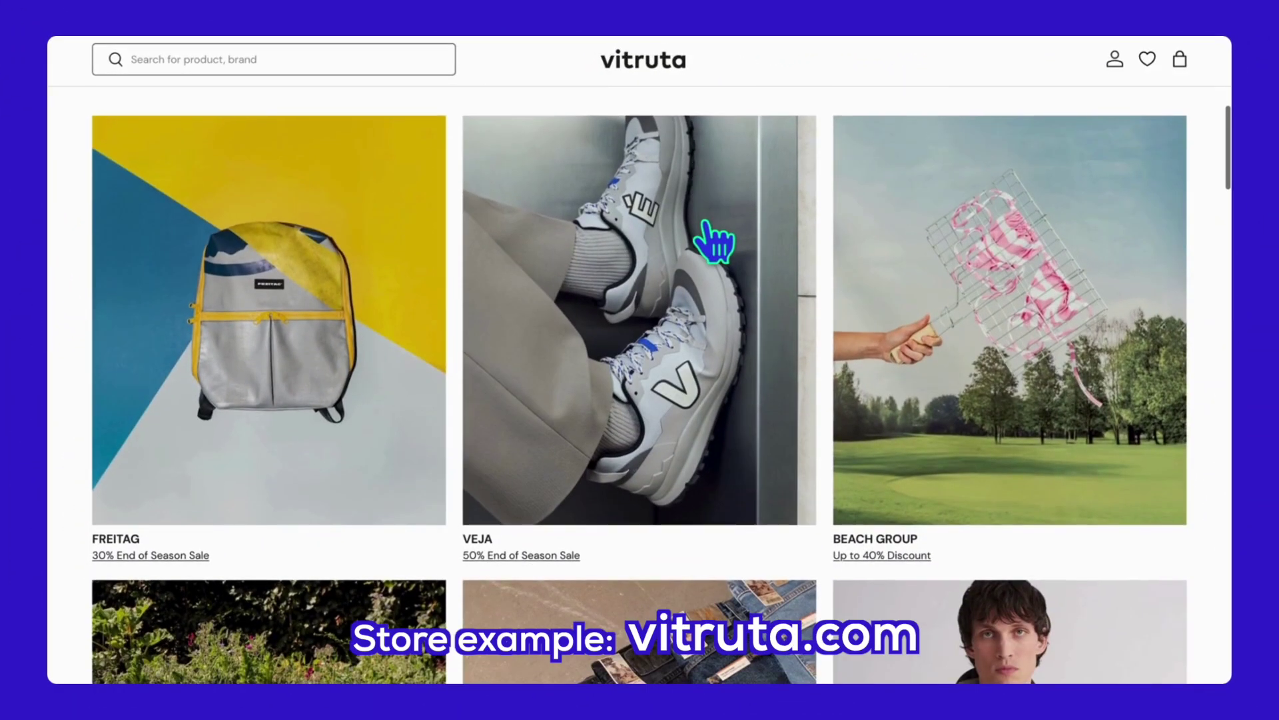
{"action": "scroll", "coordinate": [713, 244], "scroll_direction": "down", "scroll_amount": 2}
{"action": "scroll", "coordinate": [715, 244], "scroll_direction": "down", "scroll_amount": 5}
{"action": "scroll", "coordinate": [713, 243], "scroll_direction": "down", "scroll_amount": 3}
{"action": "scroll", "coordinate": [715, 243], "scroll_direction": "down", "scroll_amount": 5}
{"action": "scroll", "coordinate": [714, 242], "scroll_direction": "down", "scroll_amount": 5}
{"action": "scroll", "coordinate": [714, 243], "scroll_direction": "down", "scroll_amount": 1}
{"action": "scroll", "coordinate": [714, 243], "scroll_direction": "down", "scroll_amount": 4}
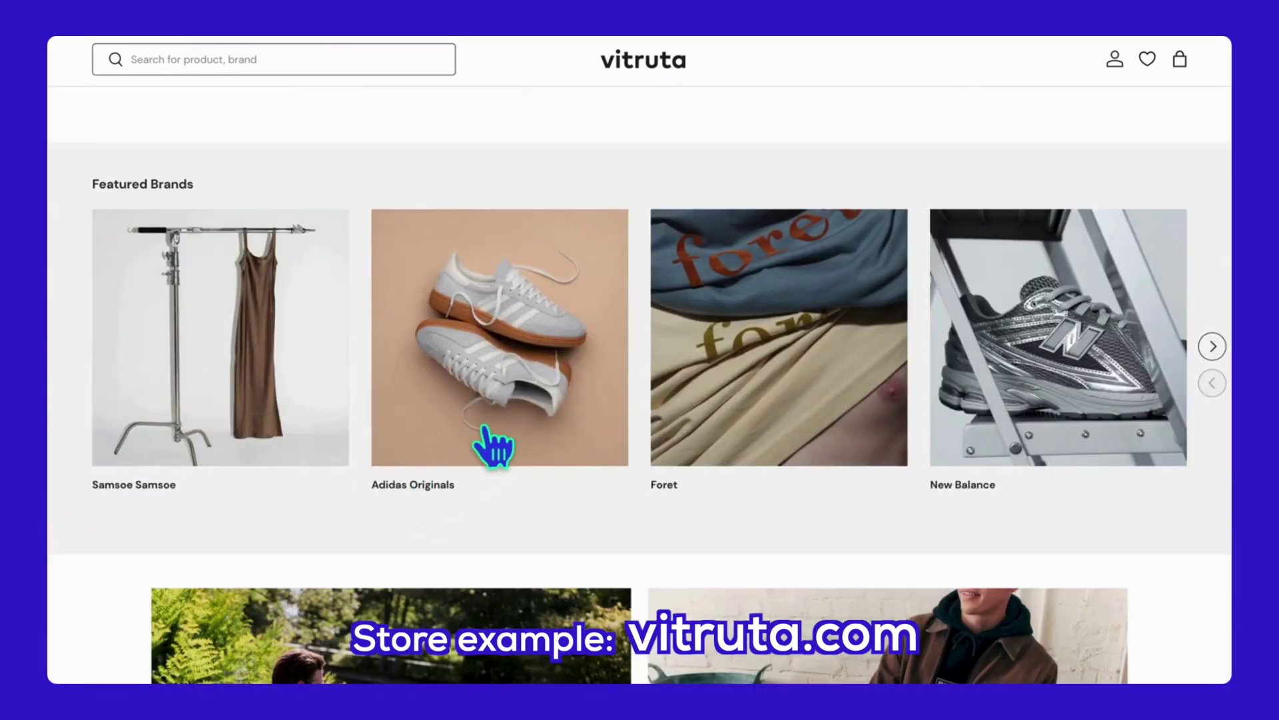
{"action": "scroll", "coordinate": [496, 449], "scroll_direction": "down", "scroll_amount": 1}
{"action": "scroll", "coordinate": [496, 447], "scroll_direction": "down", "scroll_amount": 4}
{"action": "scroll", "coordinate": [496, 447], "scroll_direction": "down", "scroll_amount": 3}
{"action": "scroll", "coordinate": [495, 448], "scroll_direction": "down", "scroll_amount": 1}
{"action": "scroll", "coordinate": [496, 448], "scroll_direction": "down", "scroll_amount": 3}
{"action": "scroll", "coordinate": [496, 448], "scroll_direction": "down", "scroll_amount": 1}
{"action": "scroll", "coordinate": [496, 448], "scroll_direction": "down", "scroll_amount": 3}
{"action": "scroll", "coordinate": [496, 448], "scroll_direction": "down", "scroll_amount": 1}
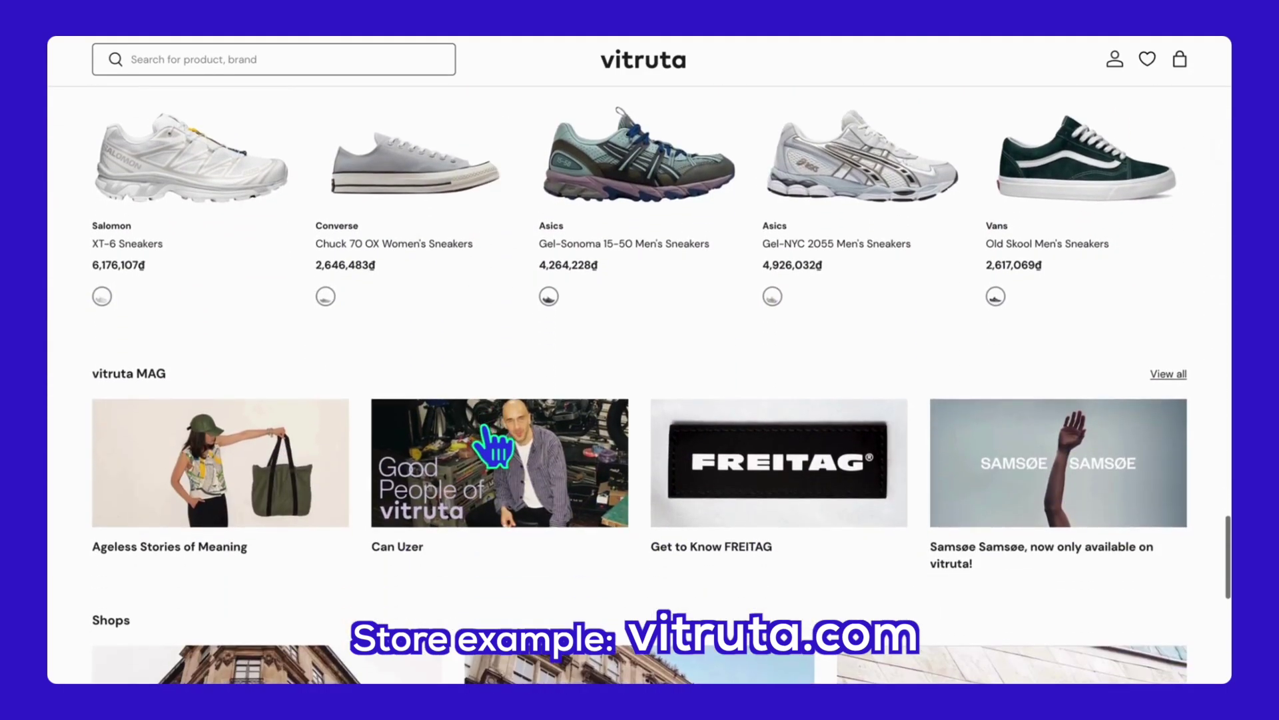
{"action": "scroll", "coordinate": [495, 449], "scroll_direction": "down", "scroll_amount": 1}
{"action": "scroll", "coordinate": [495, 448], "scroll_direction": "down", "scroll_amount": 3}
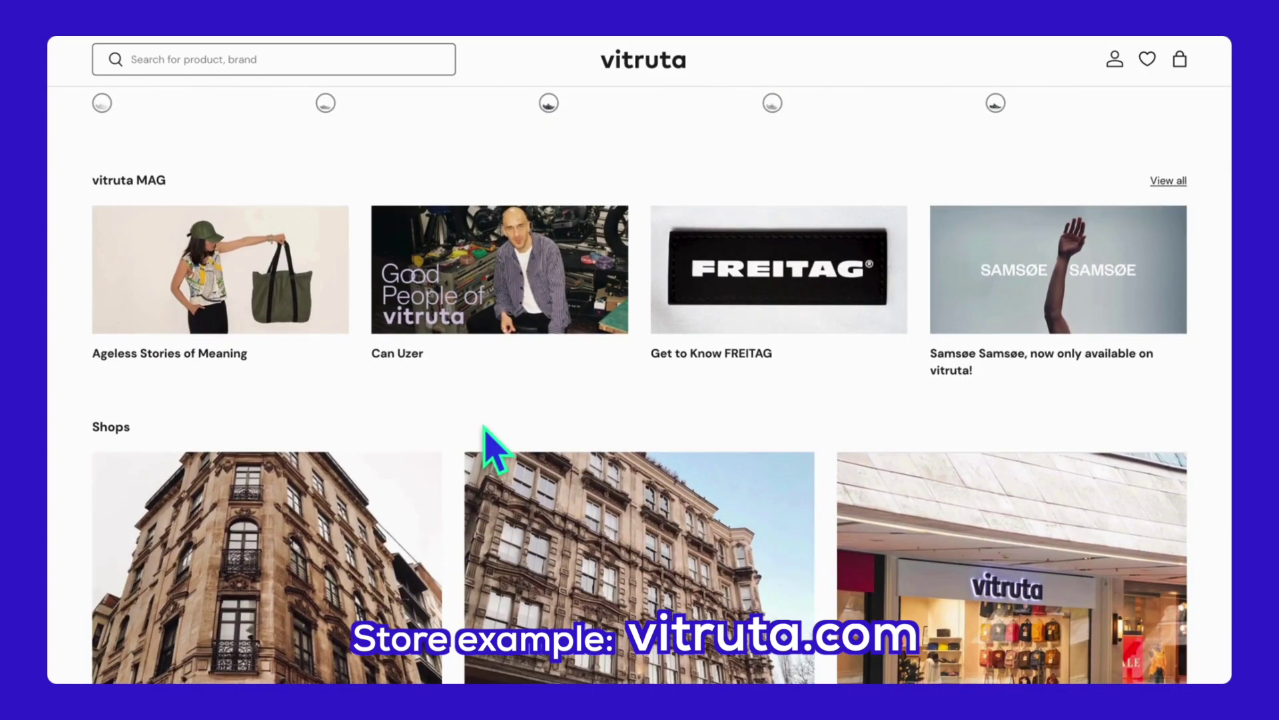
{"action": "scroll", "coordinate": [496, 447], "scroll_direction": "down", "scroll_amount": 1}
{"action": "scroll", "coordinate": [495, 448], "scroll_direction": "down", "scroll_amount": 4}
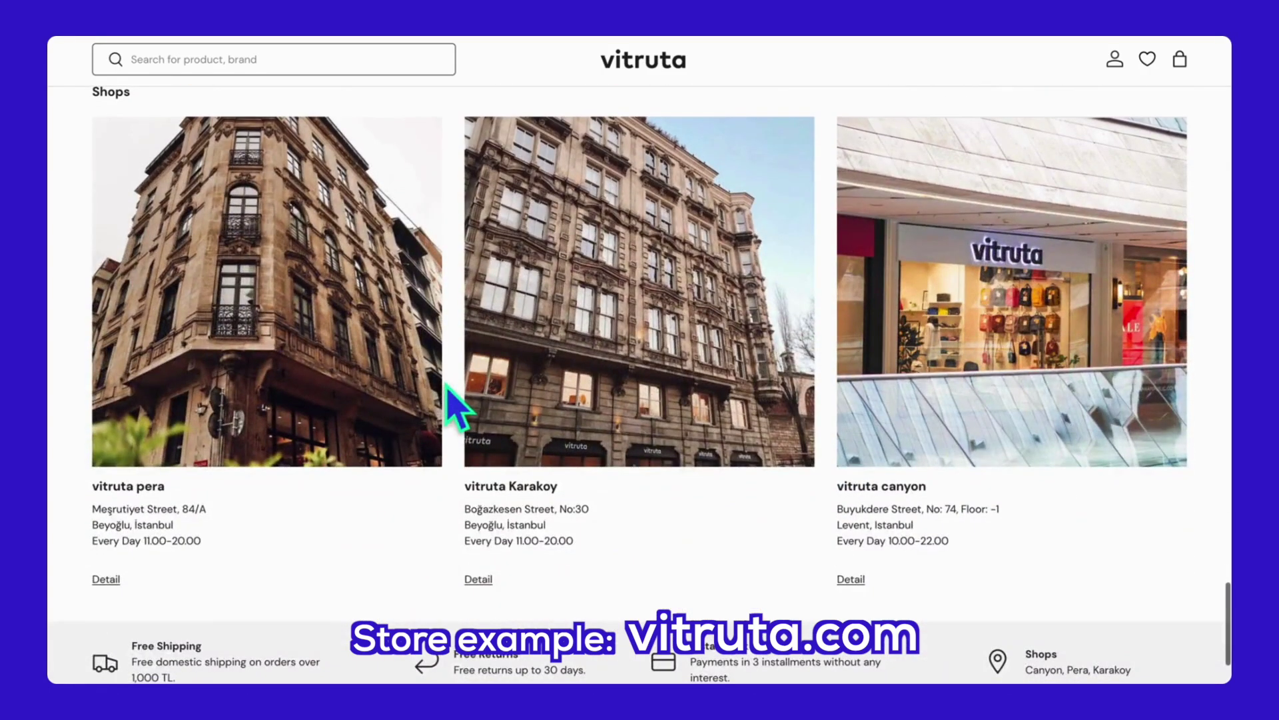
{"action": "scroll", "coordinate": [460, 398], "scroll_direction": "down", "scroll_amount": 4}
{"action": "scroll", "coordinate": [520, 122], "scroll_direction": "up", "scroll_amount": 5}
{"action": "scroll", "coordinate": [340, 110], "scroll_direction": "up", "scroll_amount": 5}
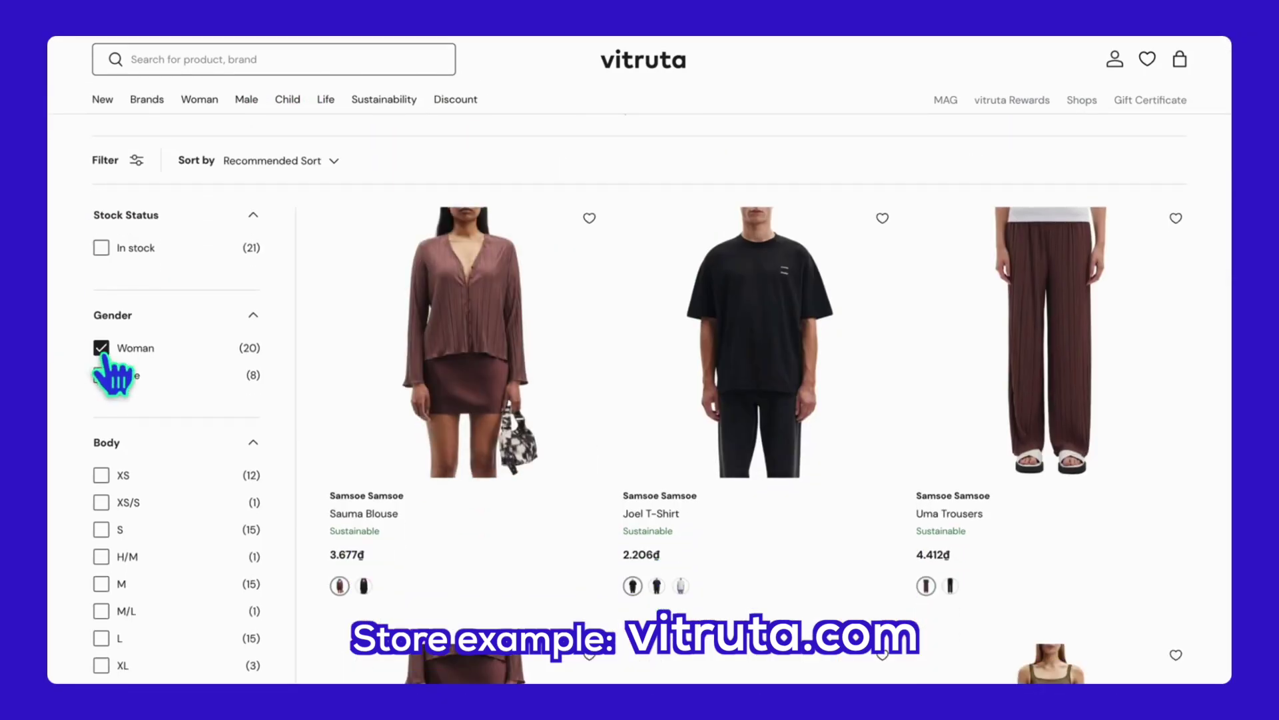
- Filter the Samsoe Samsoe listing to women's items and open the Salad Shopper L product
{"action": "left_click", "coordinate": [101, 349]}
{"action": "scroll", "coordinate": [403, 450], "scroll_direction": "down", "scroll_amount": 4}
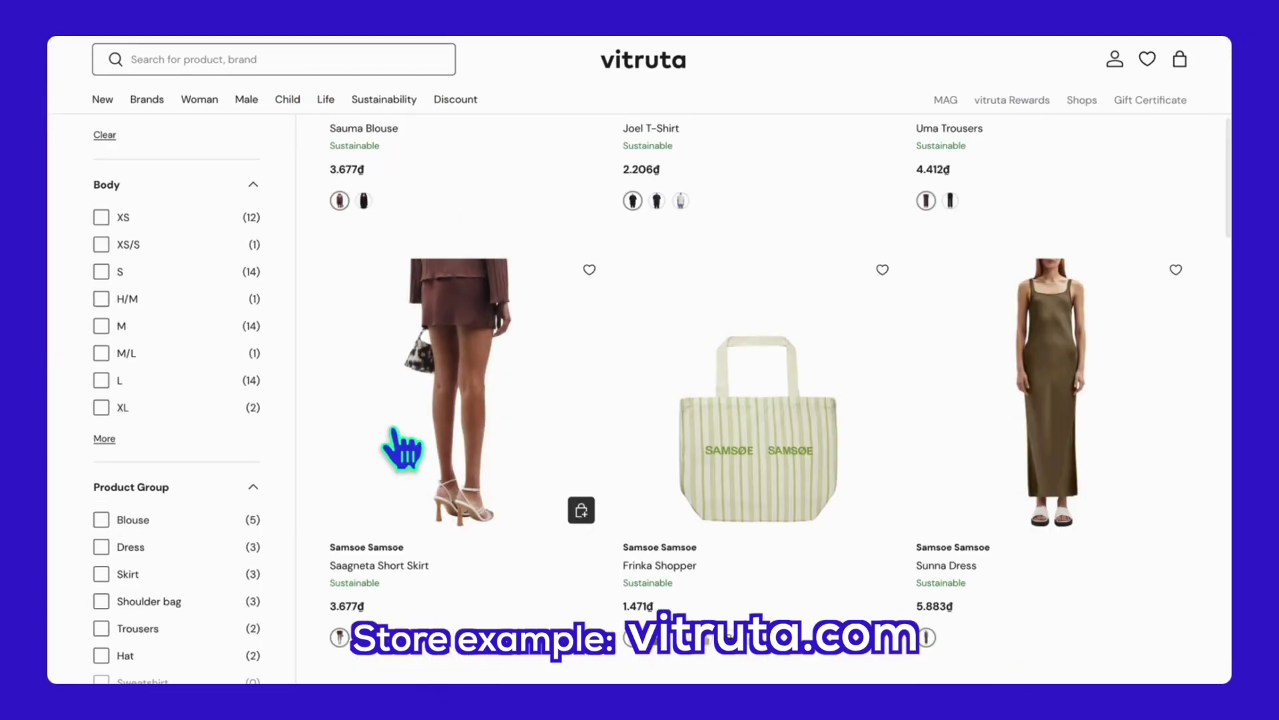
{"action": "scroll", "coordinate": [403, 450], "scroll_direction": "down", "scroll_amount": 5}
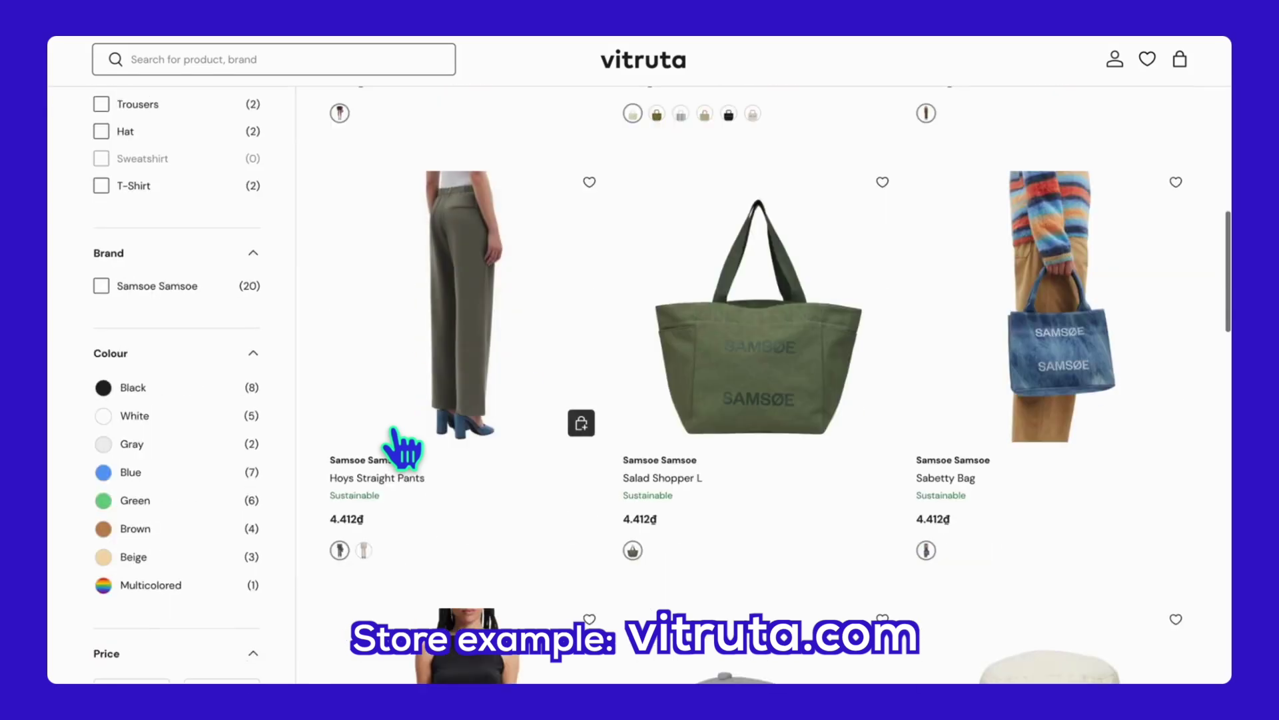
{"action": "left_click", "coordinate": [744, 360]}
{"action": "scroll", "coordinate": [741, 349], "scroll_direction": "down", "scroll_amount": 3}
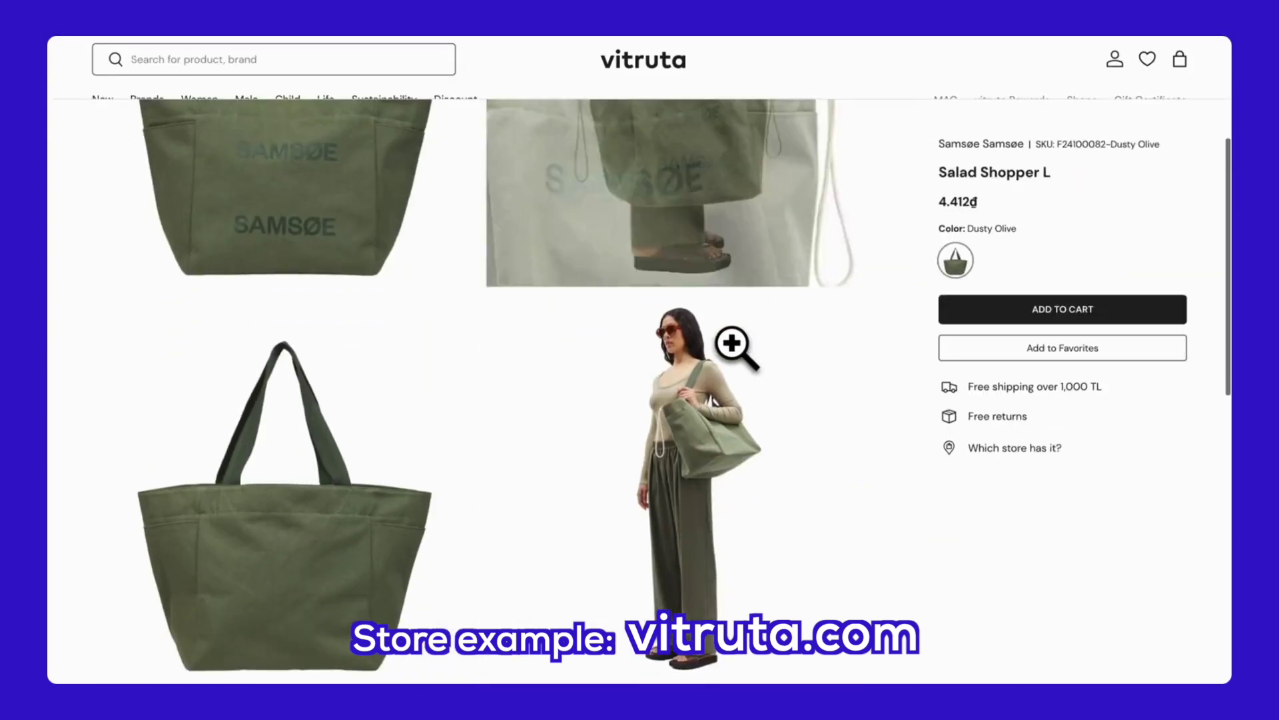
{"action": "scroll", "coordinate": [733, 345], "scroll_direction": "down", "scroll_amount": 5}
{"action": "scroll", "coordinate": [745, 364], "scroll_direction": "down", "scroll_amount": 4}
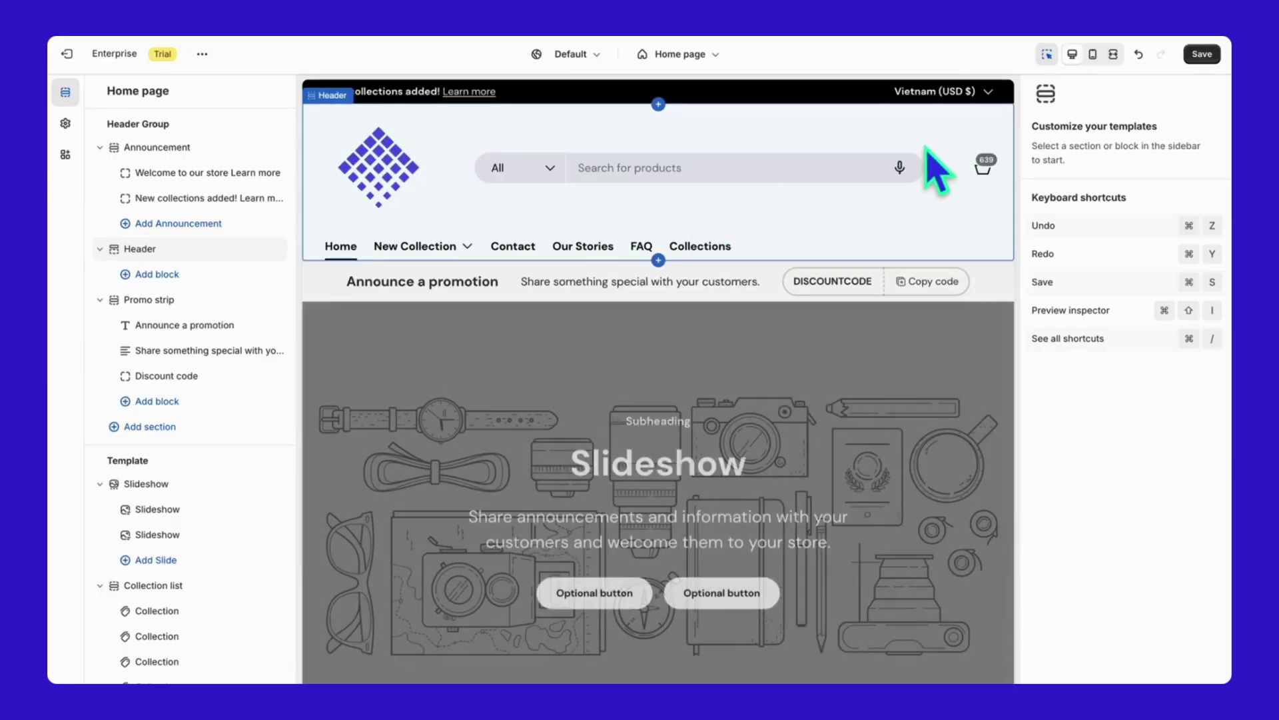
- Enable the announcement bar's country/region selector and preview its country list
{"action": "left_click", "coordinate": [157, 146]}
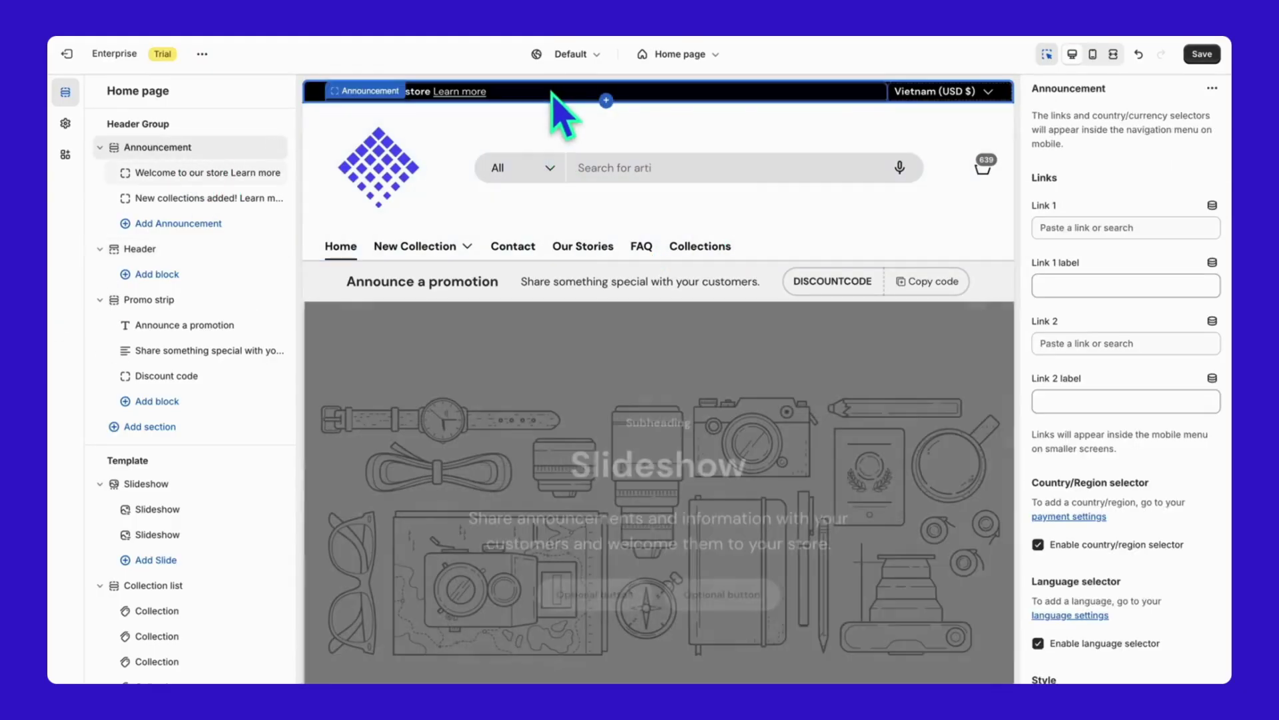
{"action": "scroll", "coordinate": [1097, 198], "scroll_direction": "down", "scroll_amount": 1}
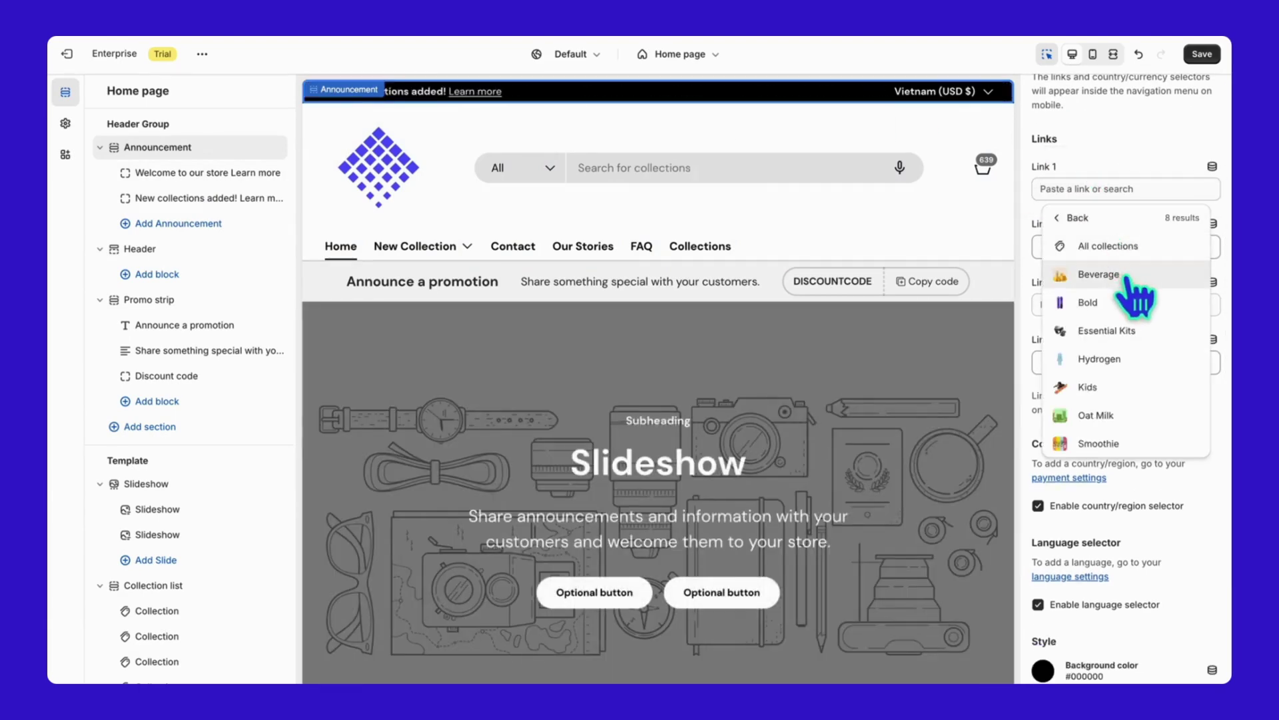
{"action": "left_click", "coordinate": [1038, 336]}
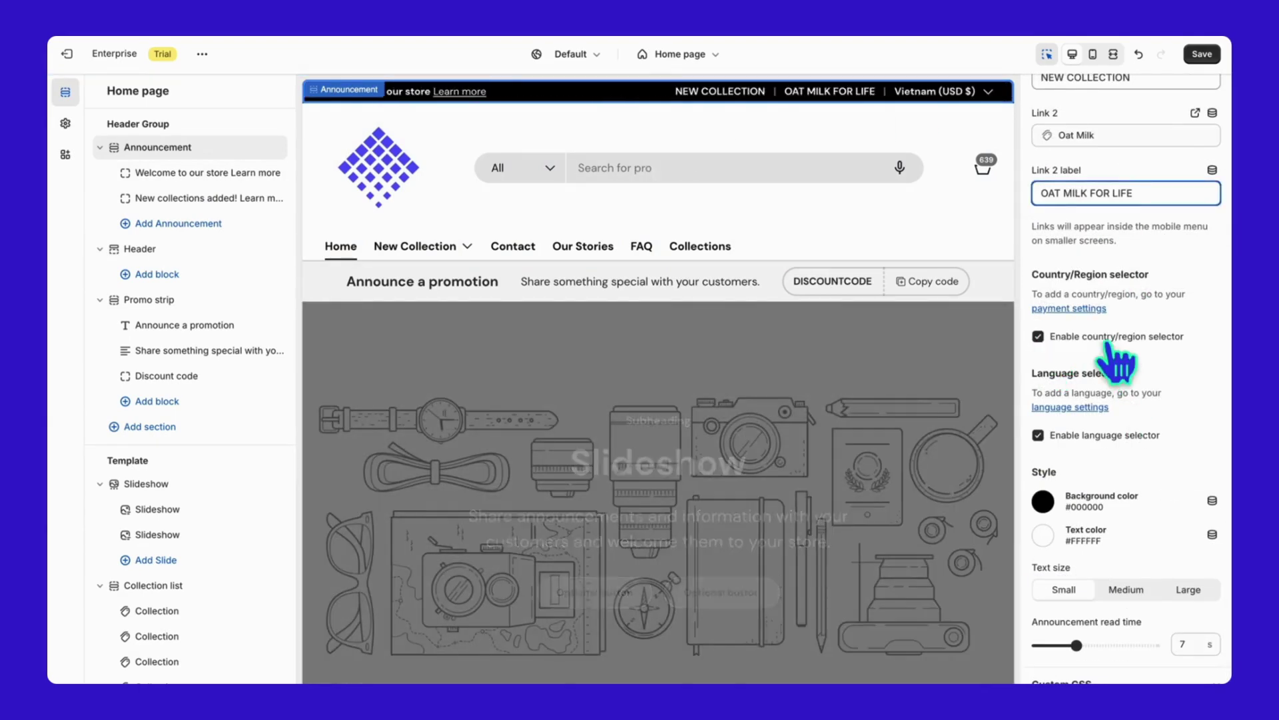
{"action": "left_click", "coordinate": [945, 94]}
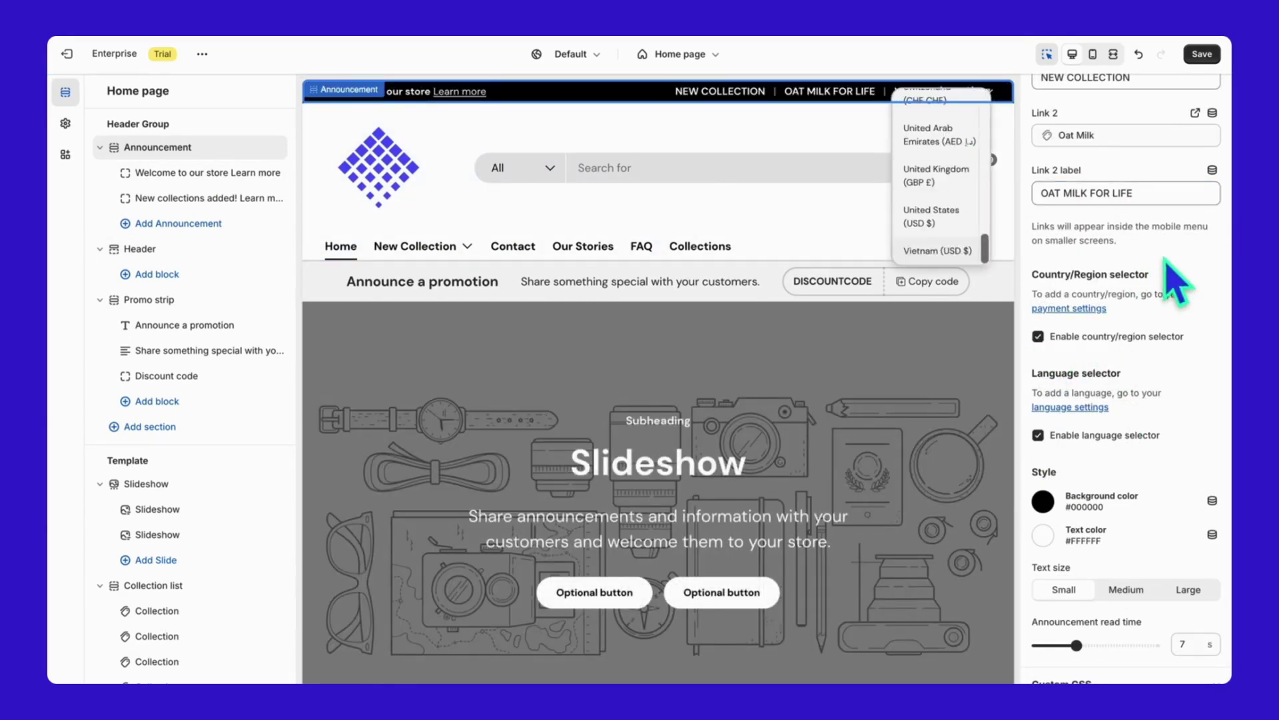
{"action": "type", "text": "W COLLECTION"}
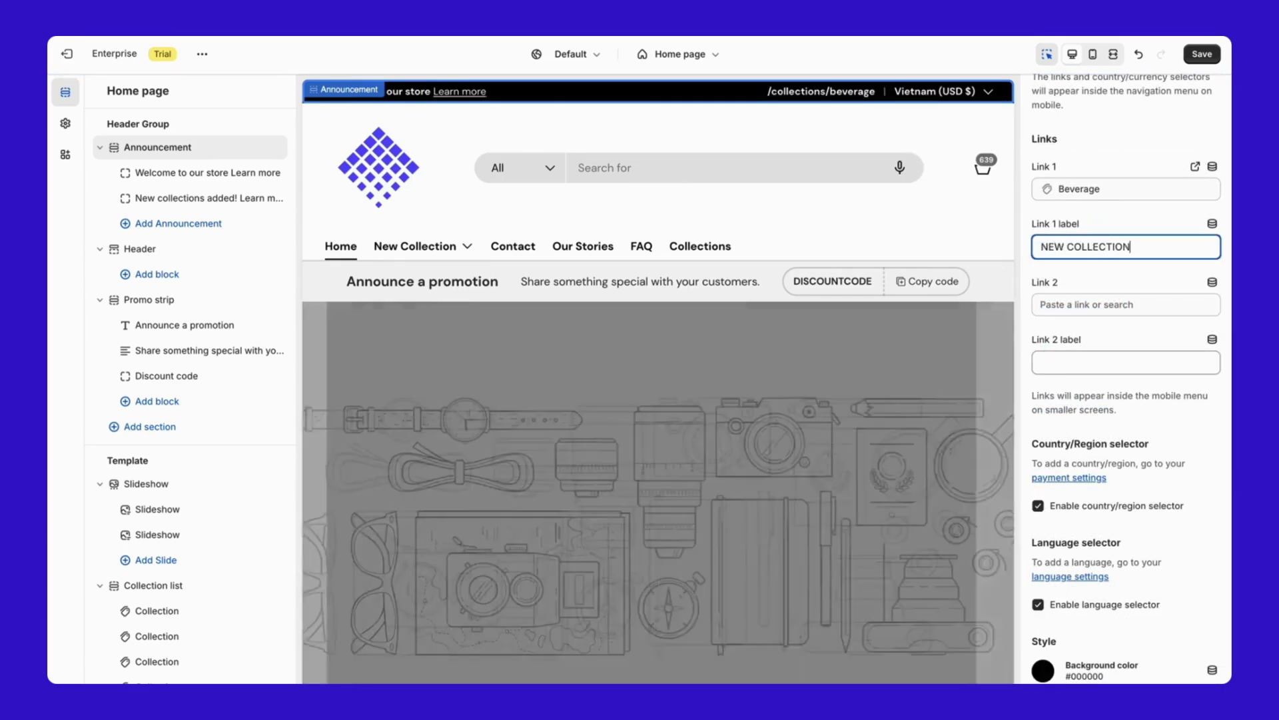
- Link the second announcement to the Oat Milk collection
{"action": "left_click", "coordinate": [1126, 304]}
{"action": "left_click", "coordinate": [1103, 134]}
{"action": "left_click", "coordinate": [1100, 405]}
{"action": "type", "text": "LK FOR LIFE"}
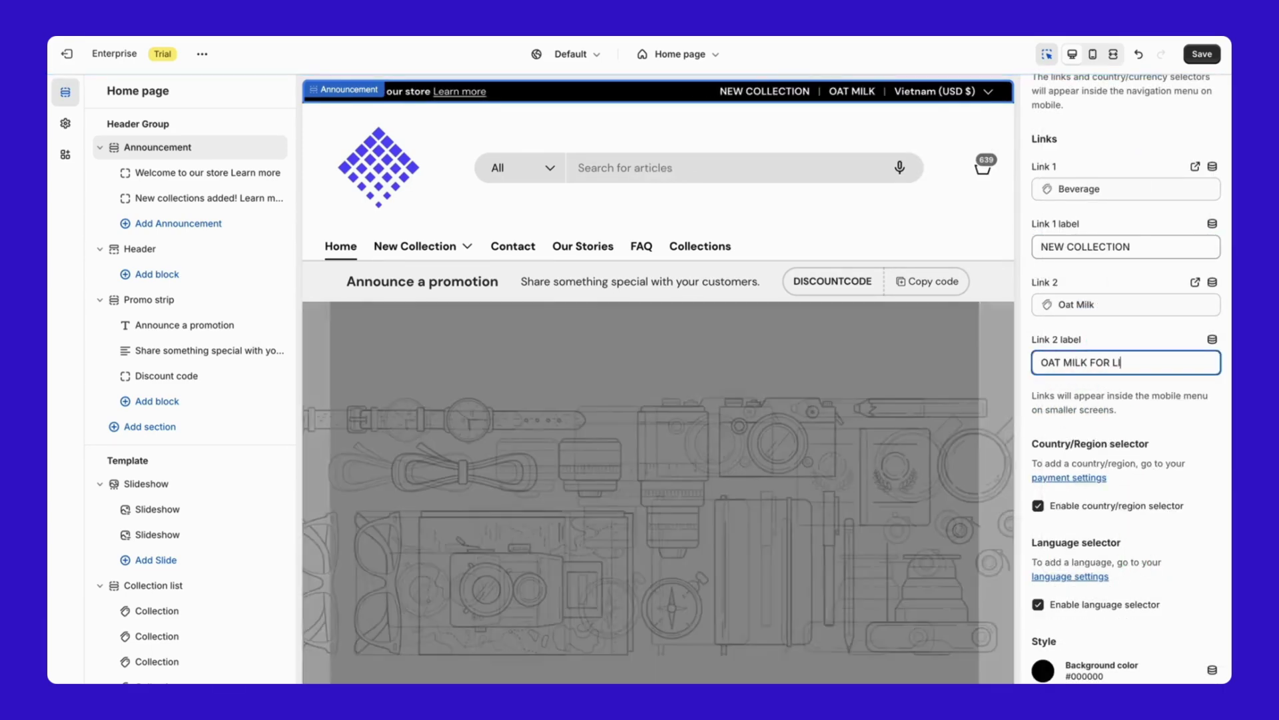
{"action": "scroll", "coordinate": [1126, 445], "scroll_direction": "down", "scroll_amount": 3}
- Toggle Enable search off and on, then try the minimise-search options for desktop and mobile
{"action": "left_click", "coordinate": [140, 249]}
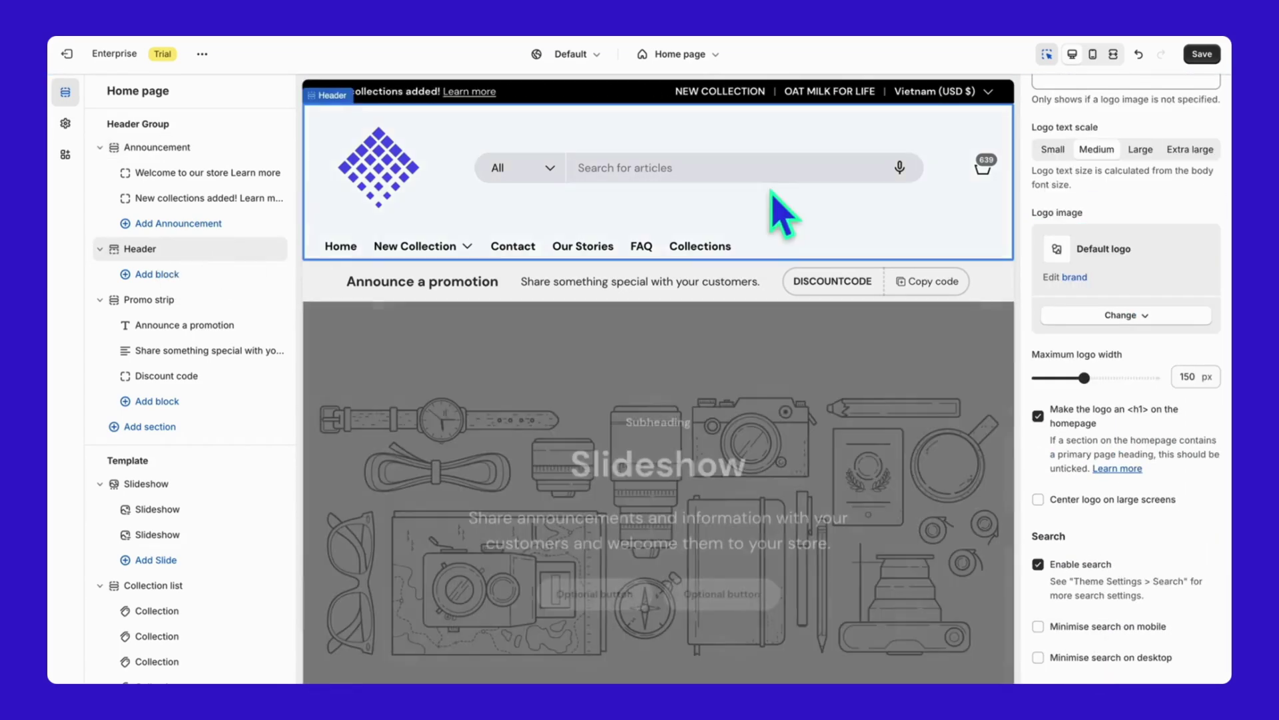
{"action": "scroll", "coordinate": [1099, 300], "scroll_direction": "down", "scroll_amount": 5}
{"action": "left_click", "coordinate": [1038, 339]}
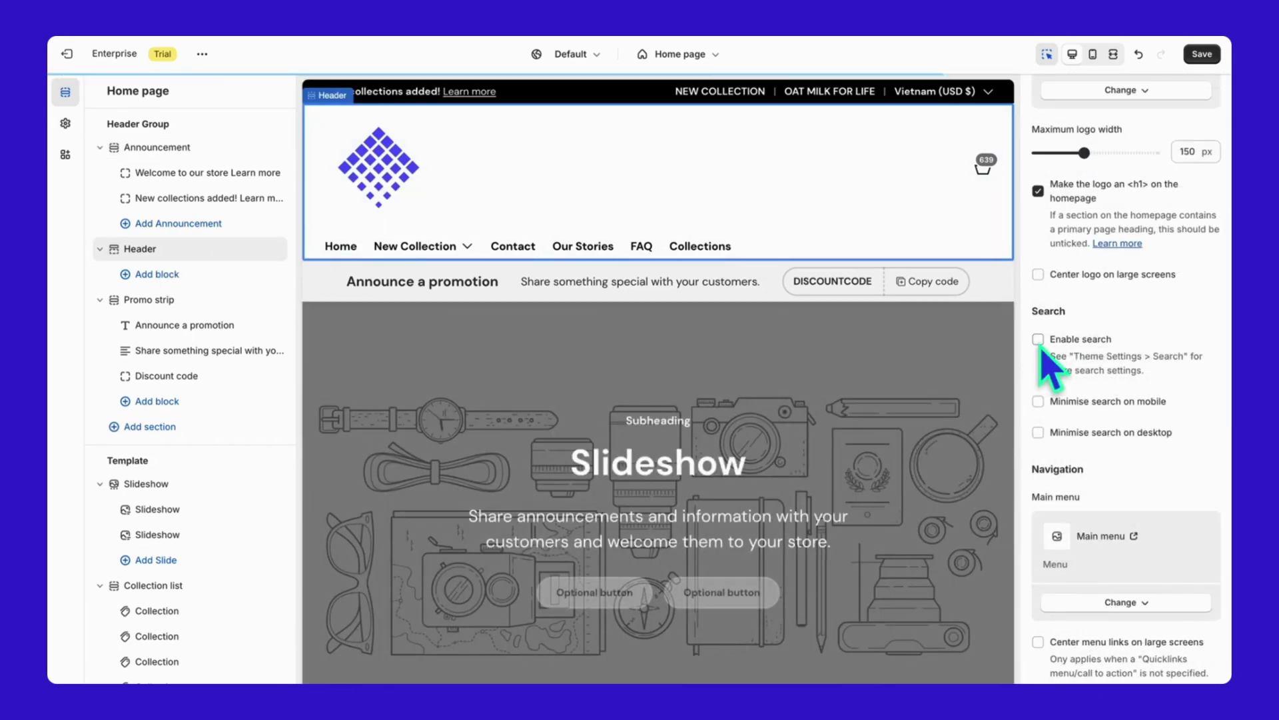
{"action": "left_click", "coordinate": [1039, 339]}
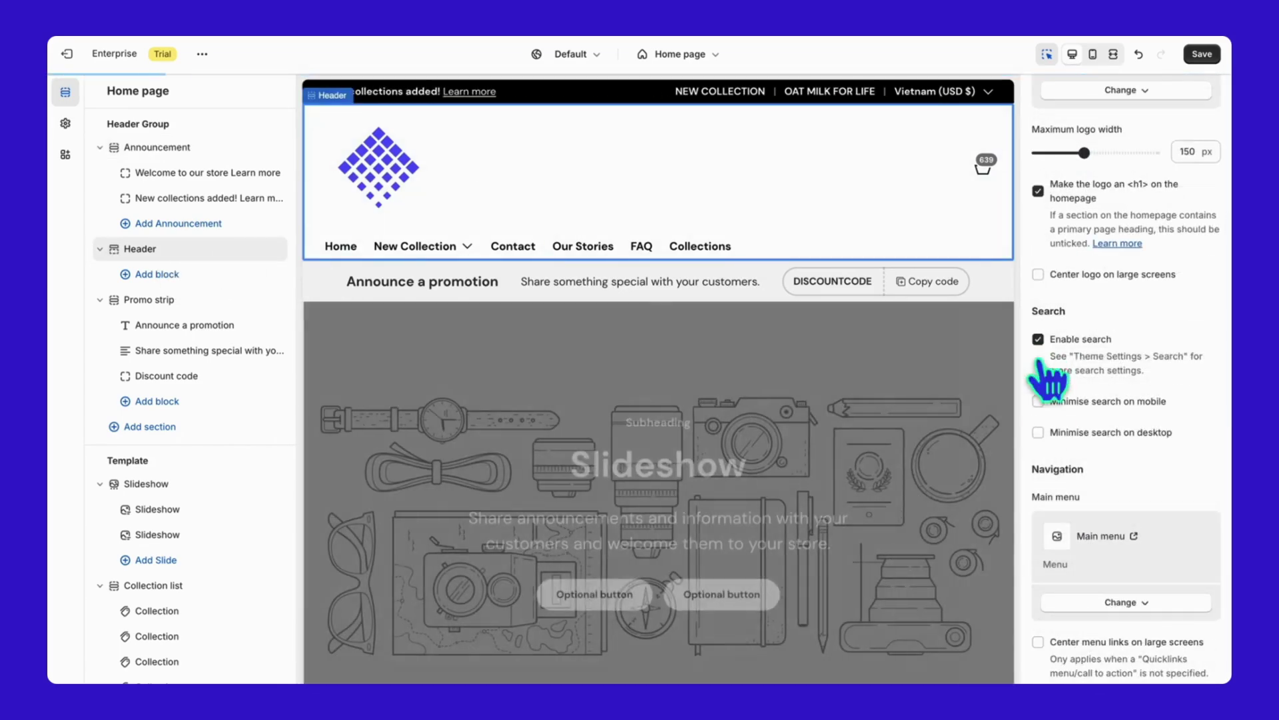
{"action": "left_click", "coordinate": [1038, 432]}
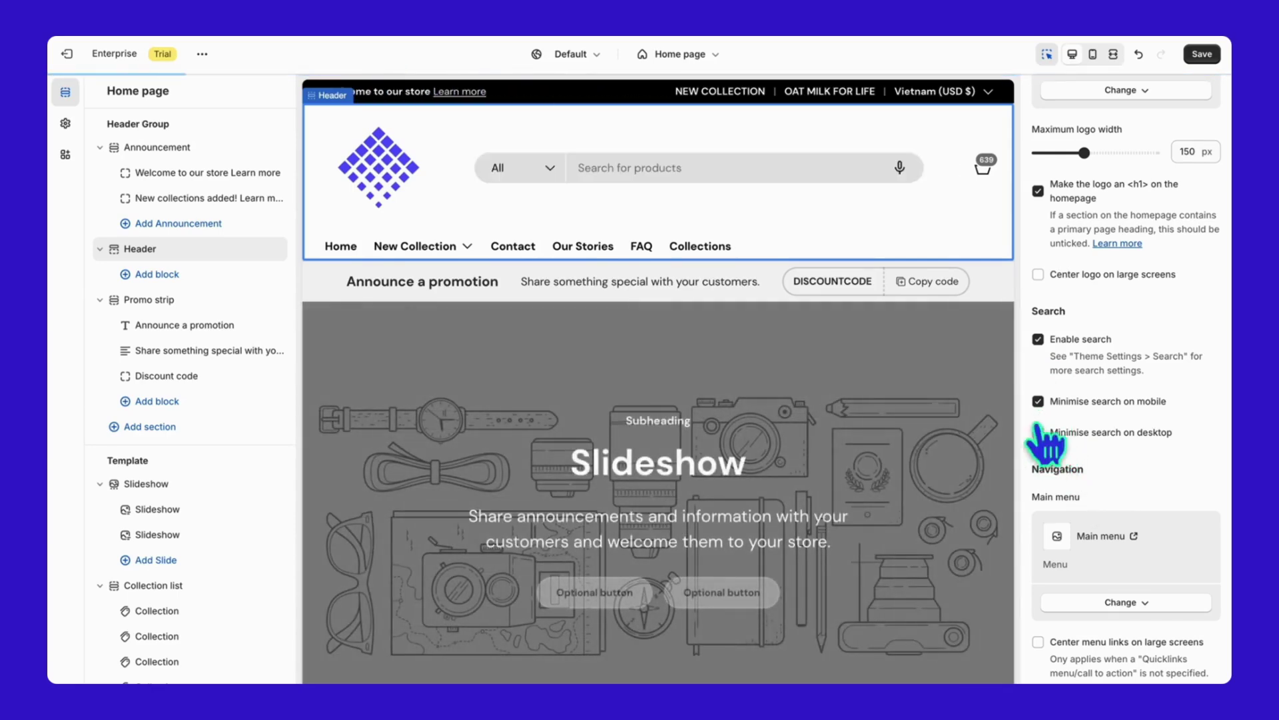
{"action": "left_click", "coordinate": [1039, 401]}
{"action": "scroll", "coordinate": [1105, 490], "scroll_direction": "down", "scroll_amount": 3}
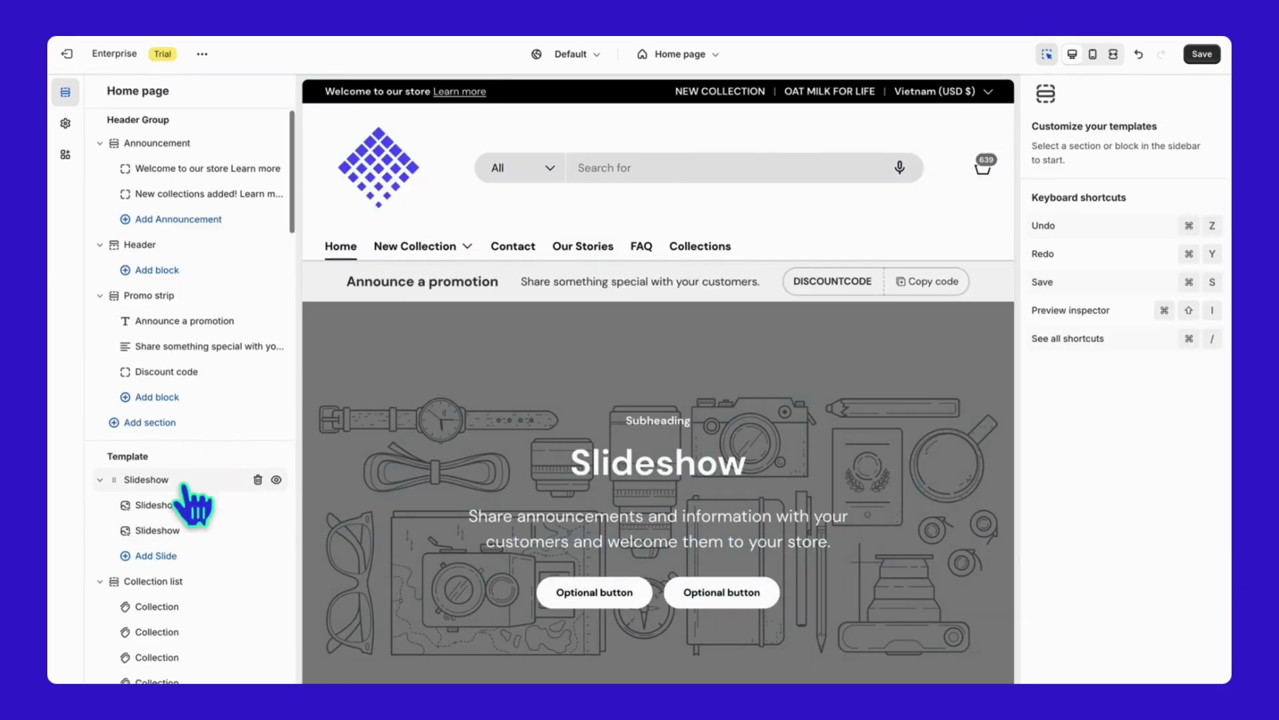
- Replace the promo strip's DISCOUNTCODE text with the code MYCODE01
{"action": "left_click", "coordinate": [149, 280]}
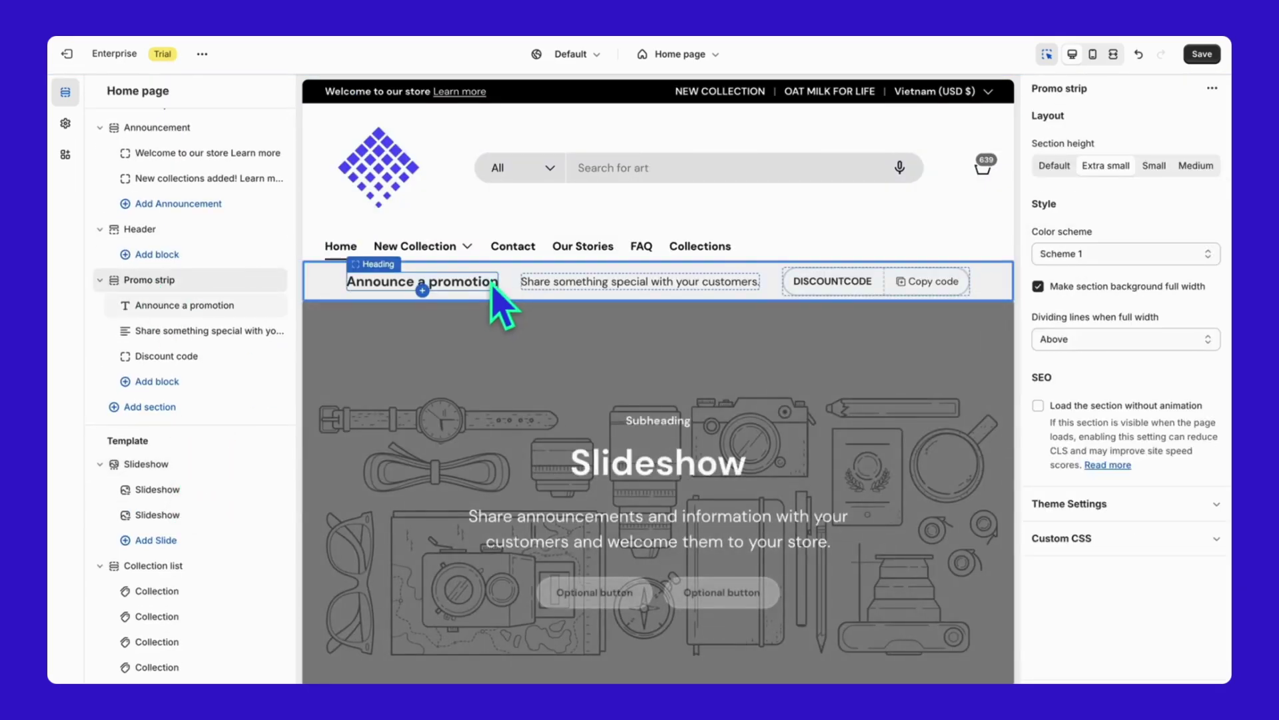
{"action": "left_click", "coordinate": [833, 281]}
{"action": "left_click", "coordinate": [1125, 140]}
{"action": "double_click", "coordinate": [1143, 141]}
{"action": "type", "text": "MYCODE1"}
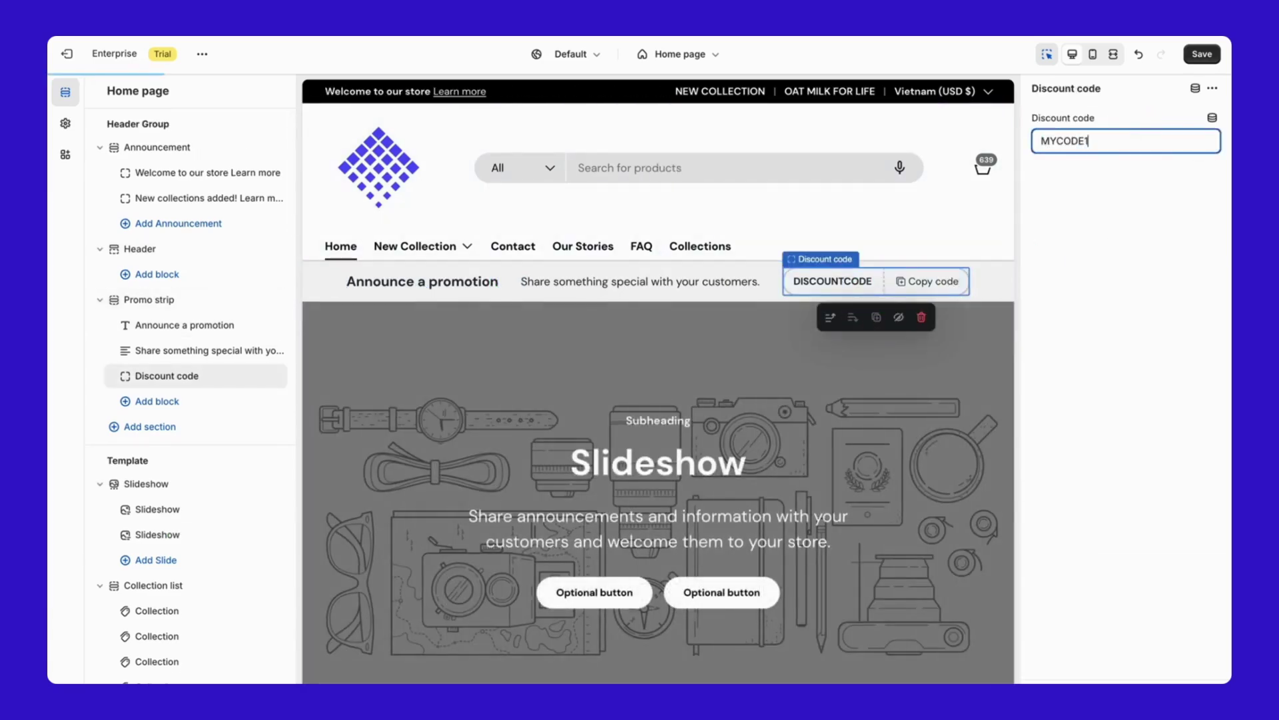
- Set the Announce a promotion heading size to Extra extra small
{"action": "left_click", "coordinate": [609, 284]}
{"action": "left_click", "coordinate": [437, 281]}
{"action": "left_click", "coordinate": [1126, 213]}
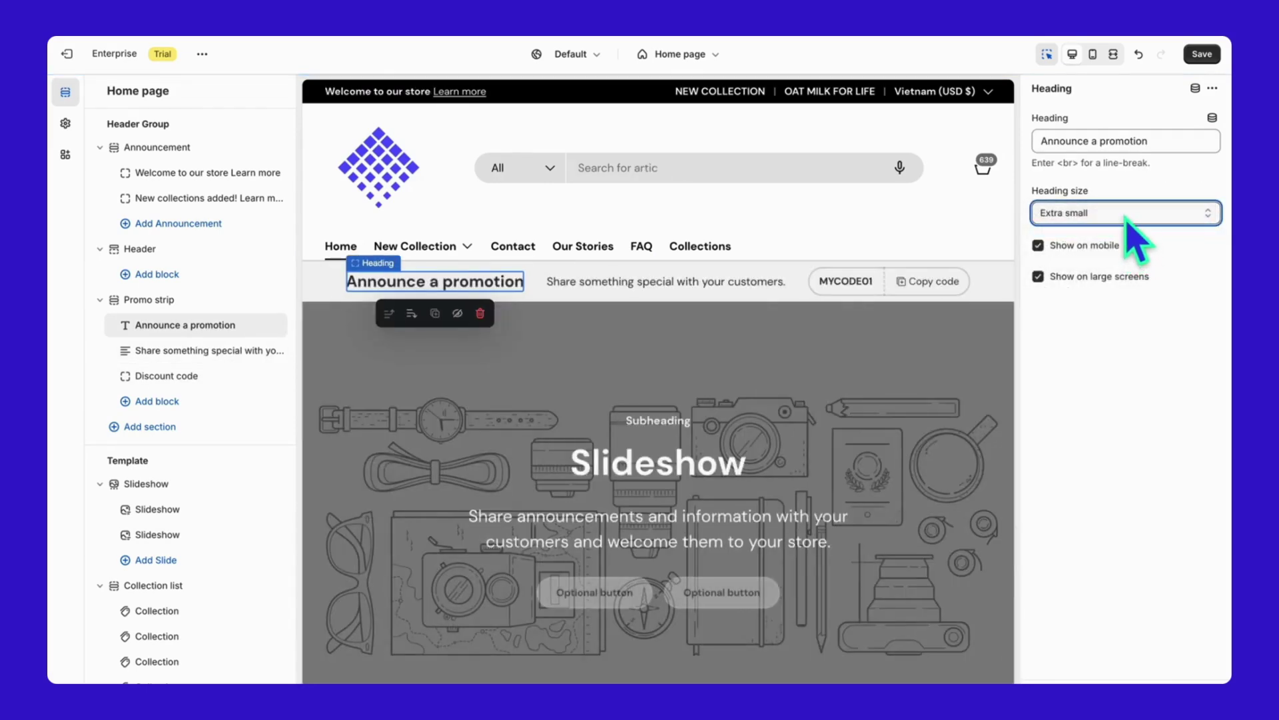
{"action": "left_click", "coordinate": [1125, 213]}
{"action": "left_click", "coordinate": [1129, 250]}
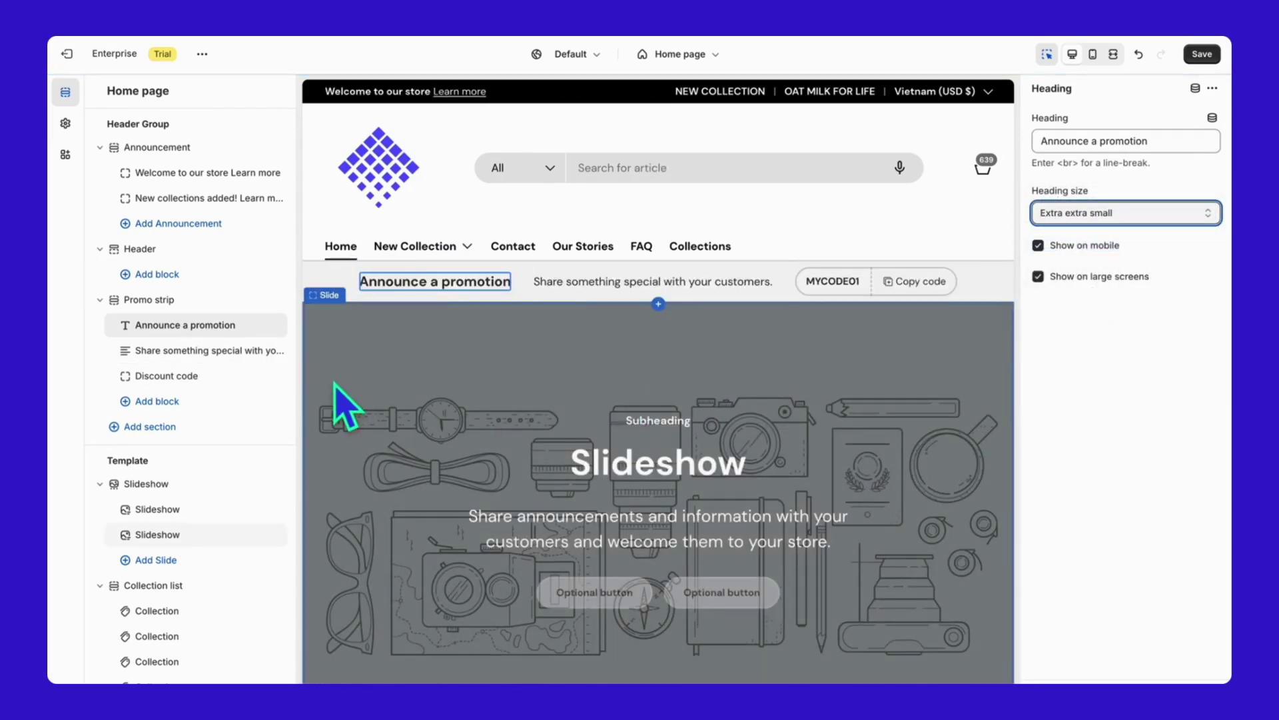
{"action": "left_click", "coordinate": [427, 230]}
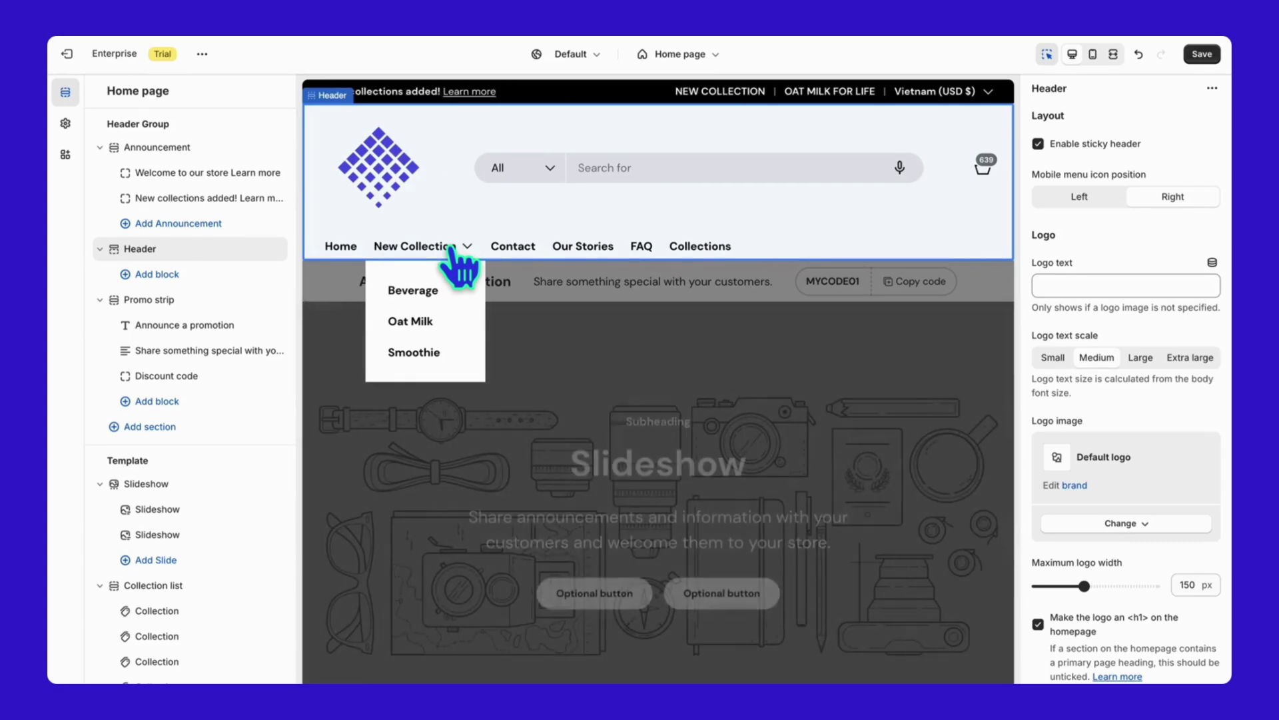
{"action": "mouse_move", "coordinate": [414, 246]}
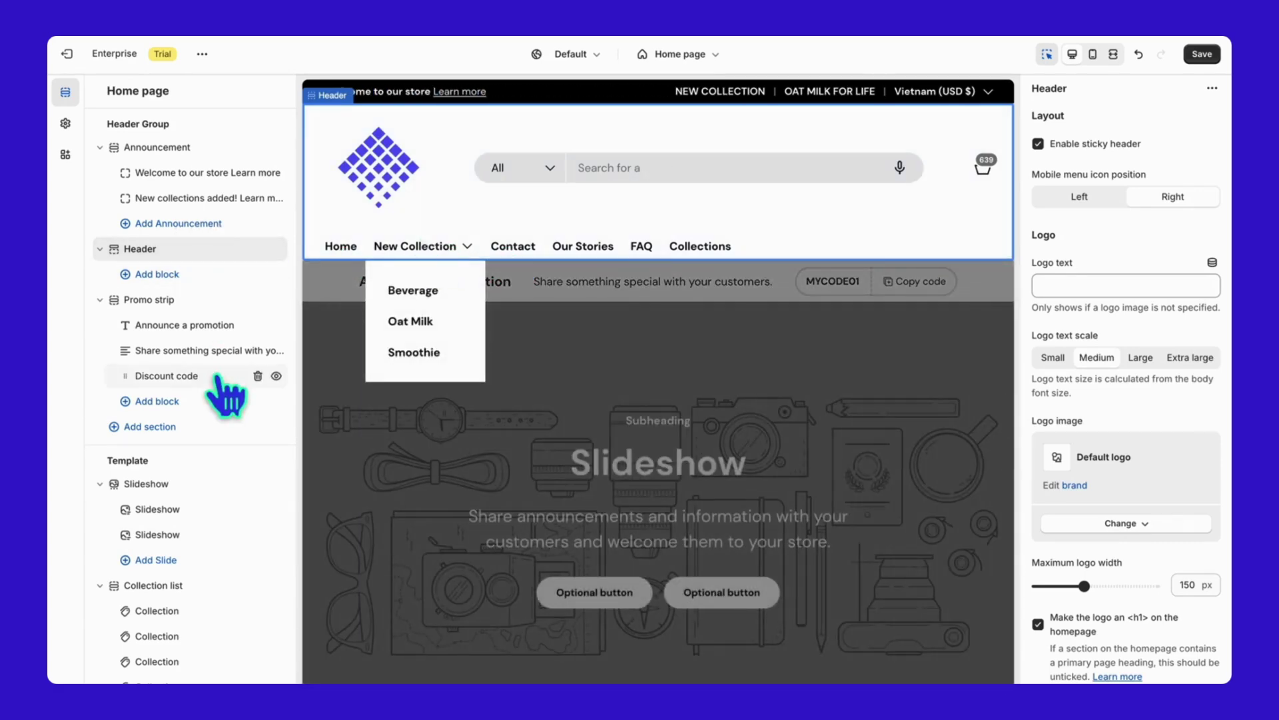
{"action": "scroll", "coordinate": [230, 395], "scroll_direction": "down", "scroll_amount": 1}
{"action": "scroll", "coordinate": [229, 395], "scroll_direction": "up", "scroll_amount": 1}
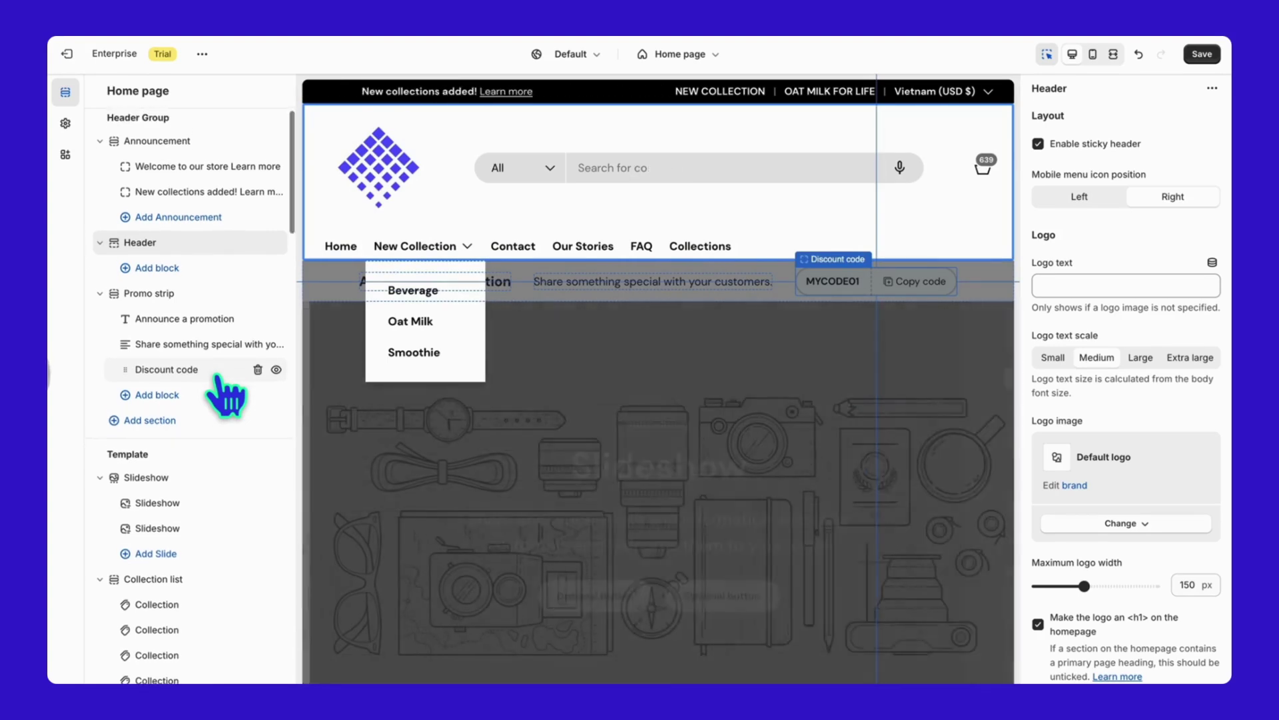
{"action": "scroll", "coordinate": [430, 437], "scroll_direction": "down", "scroll_amount": 3}
{"action": "scroll", "coordinate": [420, 431], "scroll_direction": "down", "scroll_amount": 3}
{"action": "scroll", "coordinate": [340, 560], "scroll_direction": "down", "scroll_amount": 2}
{"action": "scroll", "coordinate": [245, 571], "scroll_direction": "down", "scroll_amount": 2}
{"action": "scroll", "coordinate": [245, 570], "scroll_direction": "down", "scroll_amount": 3}
{"action": "scroll", "coordinate": [255, 601], "scroll_direction": "down", "scroll_amount": 2}
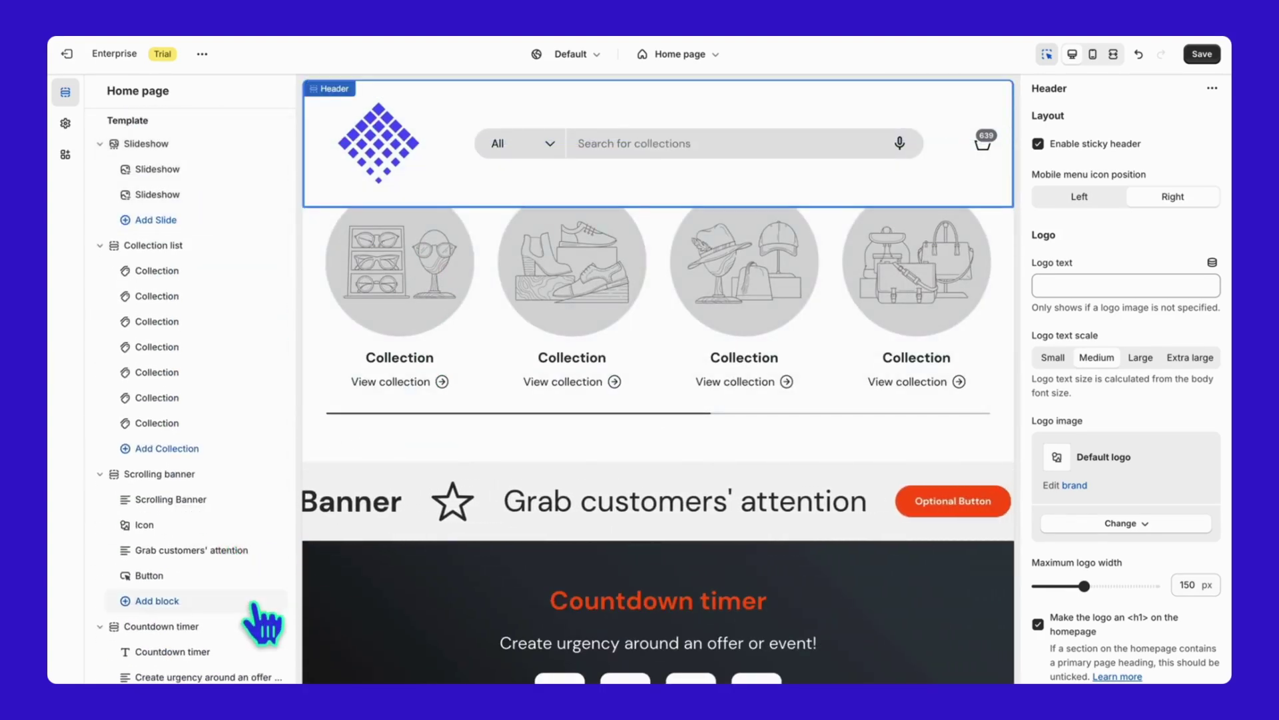
{"action": "scroll", "coordinate": [421, 600], "scroll_direction": "down", "scroll_amount": 3}
{"action": "scroll", "coordinate": [425, 605], "scroll_direction": "down", "scroll_amount": 4}
{"action": "scroll", "coordinate": [425, 605], "scroll_direction": "down", "scroll_amount": 3}
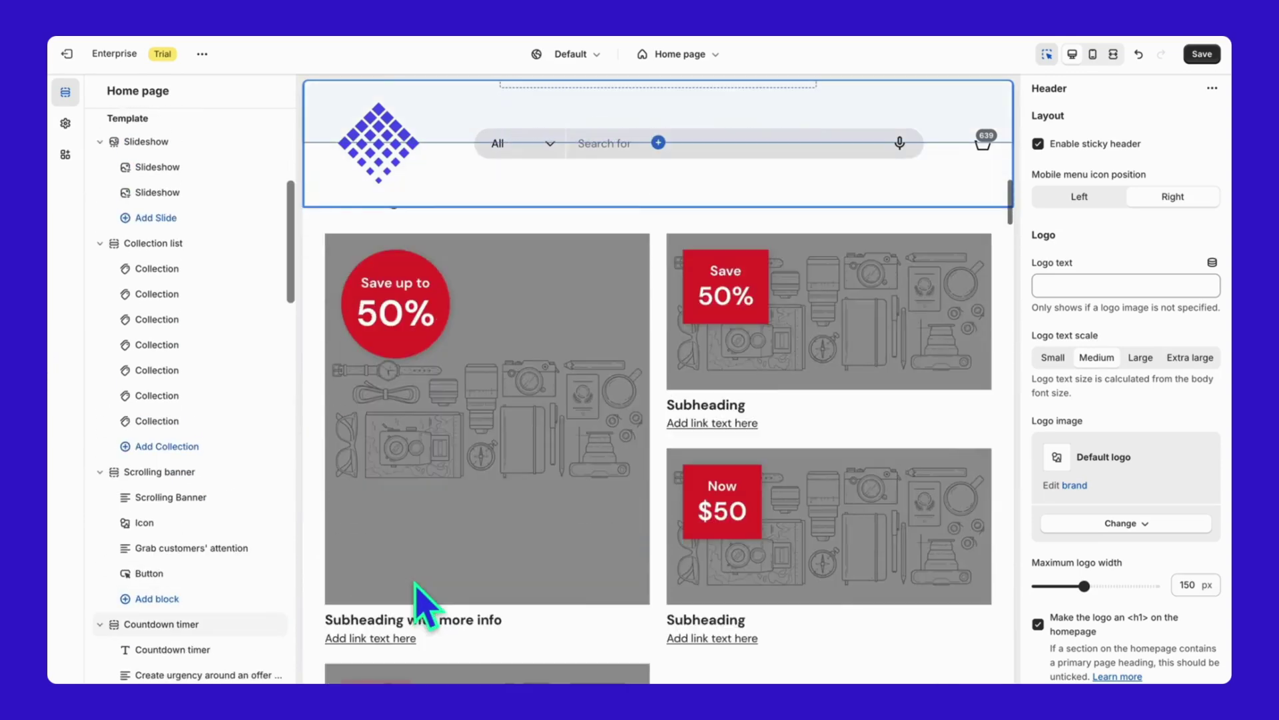
{"action": "scroll", "coordinate": [425, 605], "scroll_direction": "down", "scroll_amount": 4}
{"action": "scroll", "coordinate": [424, 605], "scroll_direction": "down", "scroll_amount": 4}
{"action": "scroll", "coordinate": [425, 605], "scroll_direction": "down", "scroll_amount": 4}
- Feature Ginger Drink in the Product features section and select its first Feature name block
{"action": "left_click", "coordinate": [520, 490]}
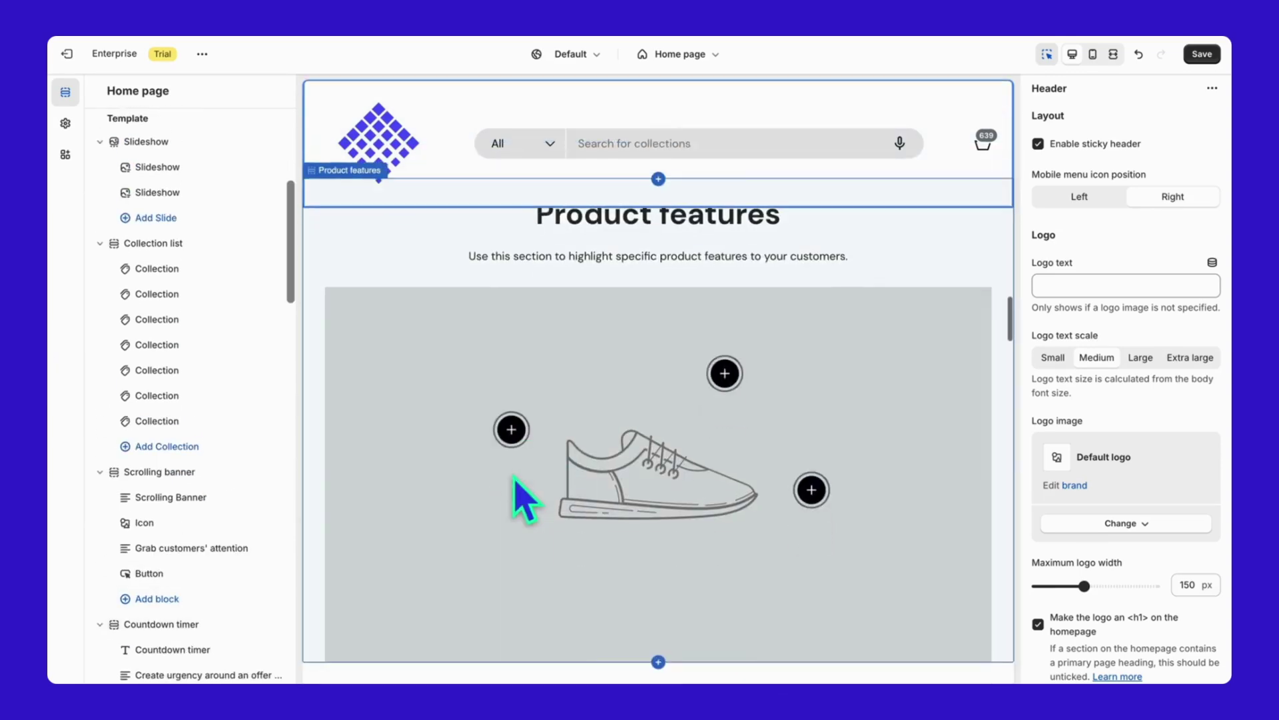
{"action": "left_click", "coordinate": [1126, 140]}
{"action": "left_click", "coordinate": [1092, 246]}
{"action": "scroll", "coordinate": [844, 412], "scroll_direction": "down", "scroll_amount": 1}
{"action": "left_click", "coordinate": [165, 384]}
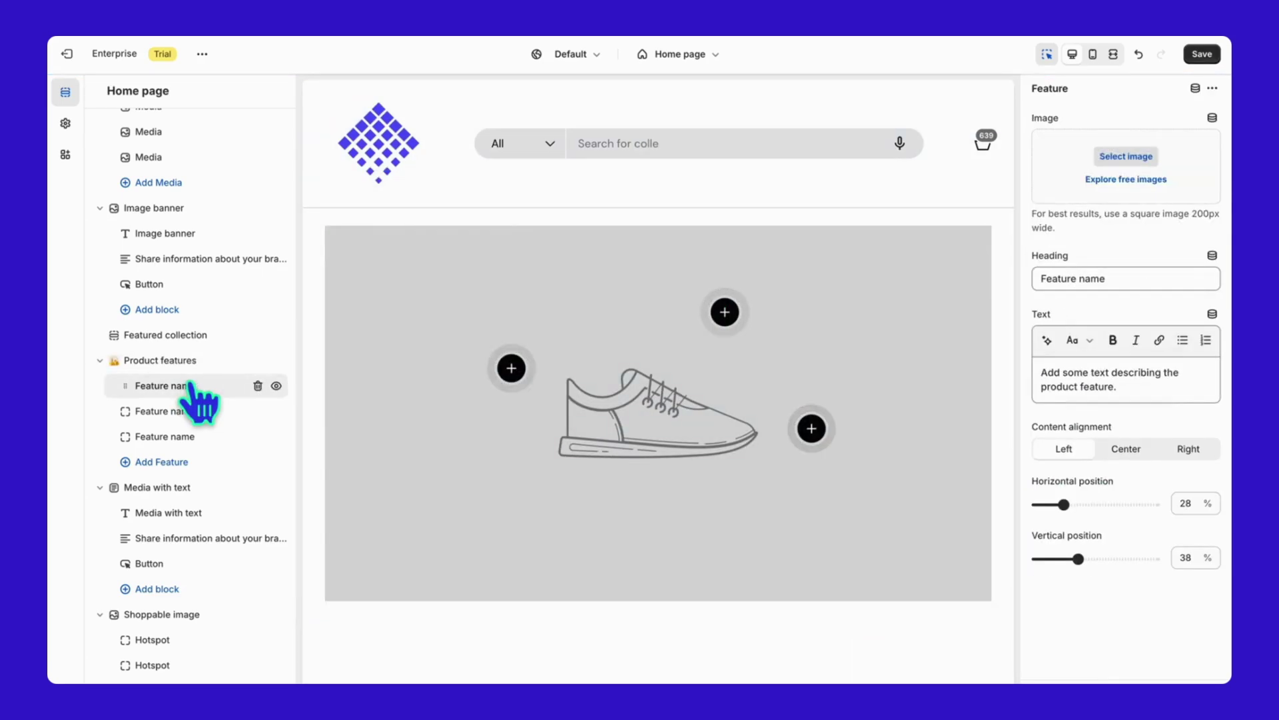
- Assign the Ginger_drink image to the Product features custom content and confirm it
{"action": "left_click", "coordinate": [160, 360]}
{"action": "scroll", "coordinate": [1126, 400], "scroll_direction": "down", "scroll_amount": 5}
{"action": "left_click", "coordinate": [1126, 347]}
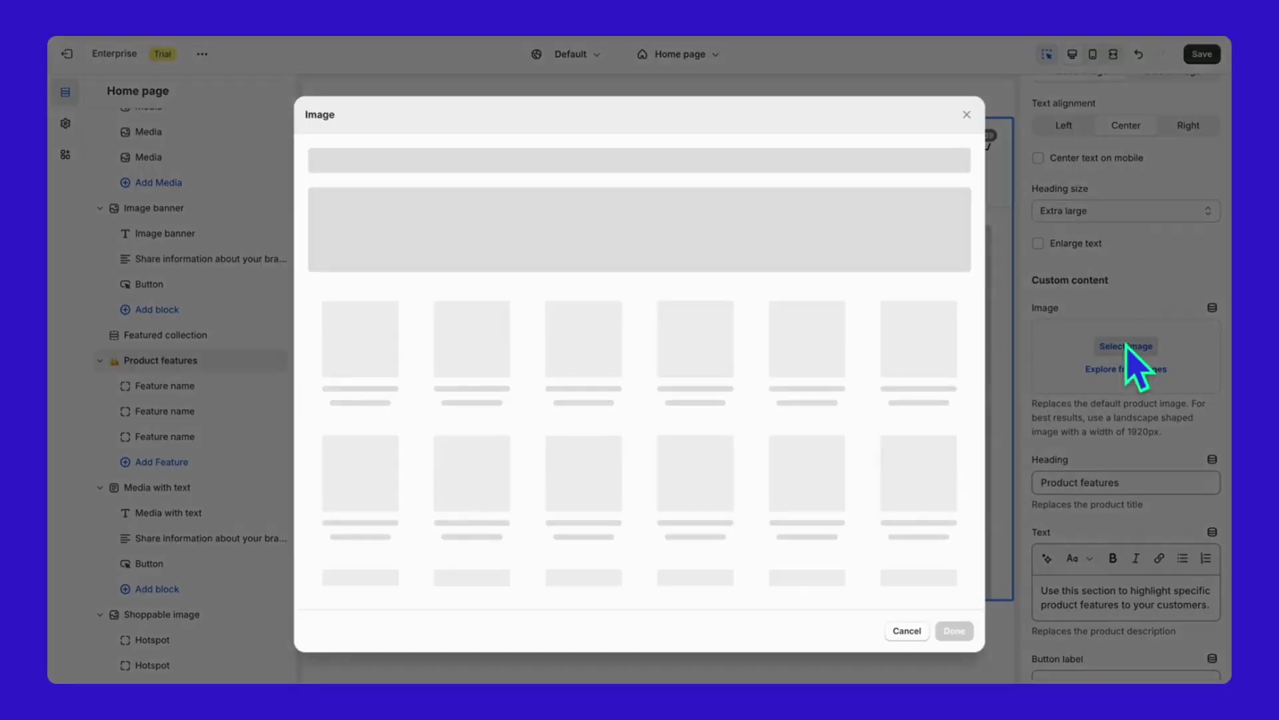
{"action": "left_click", "coordinate": [360, 367]}
{"action": "left_click", "coordinate": [954, 625]}
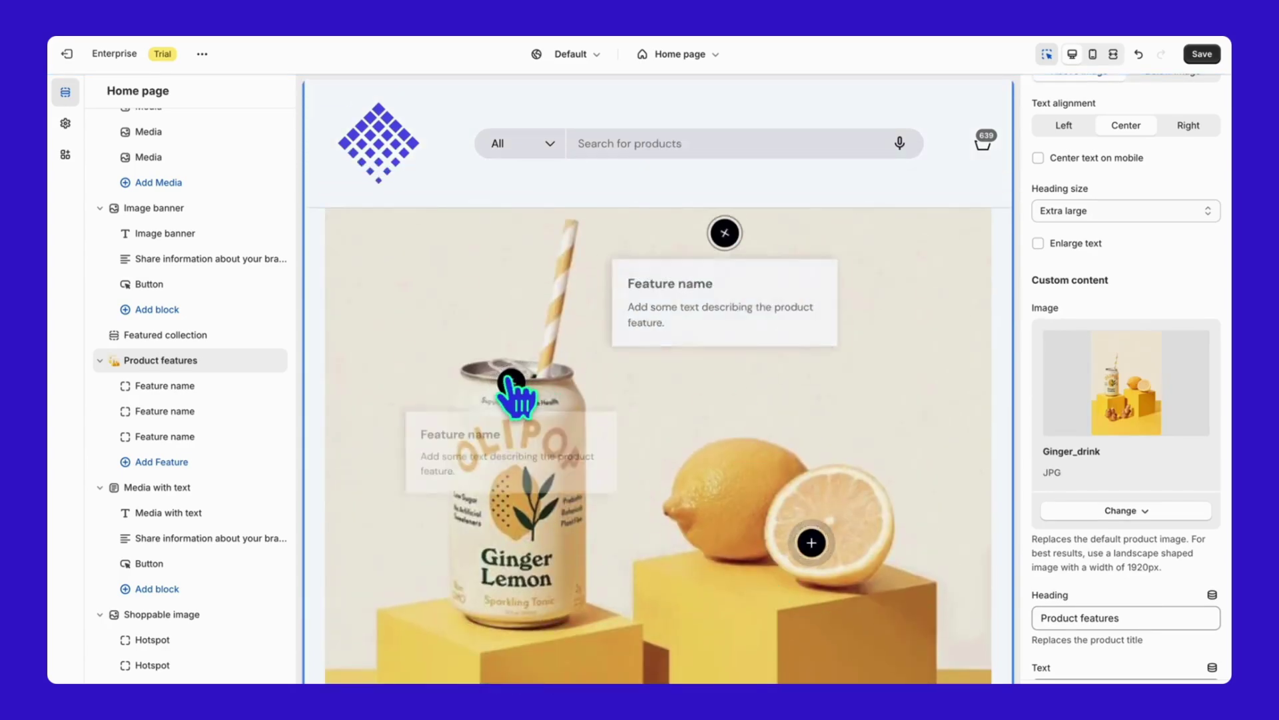
{"action": "left_click", "coordinate": [165, 385]}
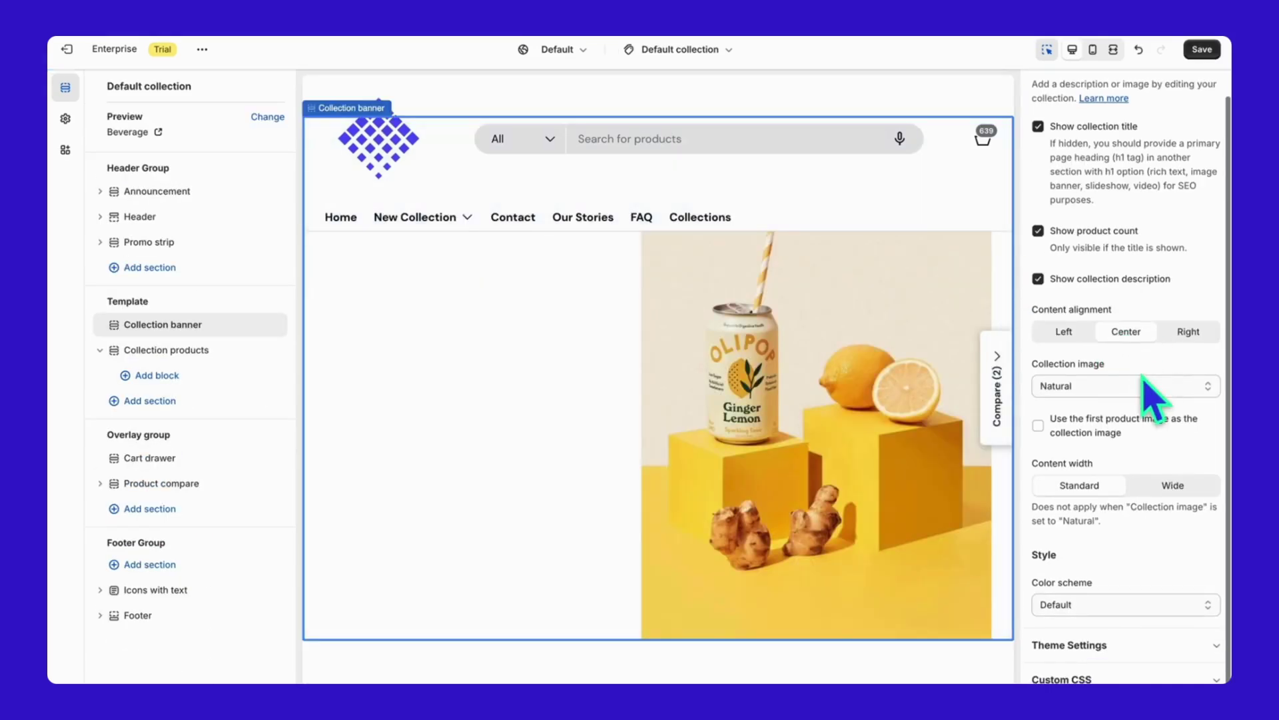
- Set the collection image to Landscape (16:9) and toggle product comparison off then back on
{"action": "left_click", "coordinate": [1124, 386]}
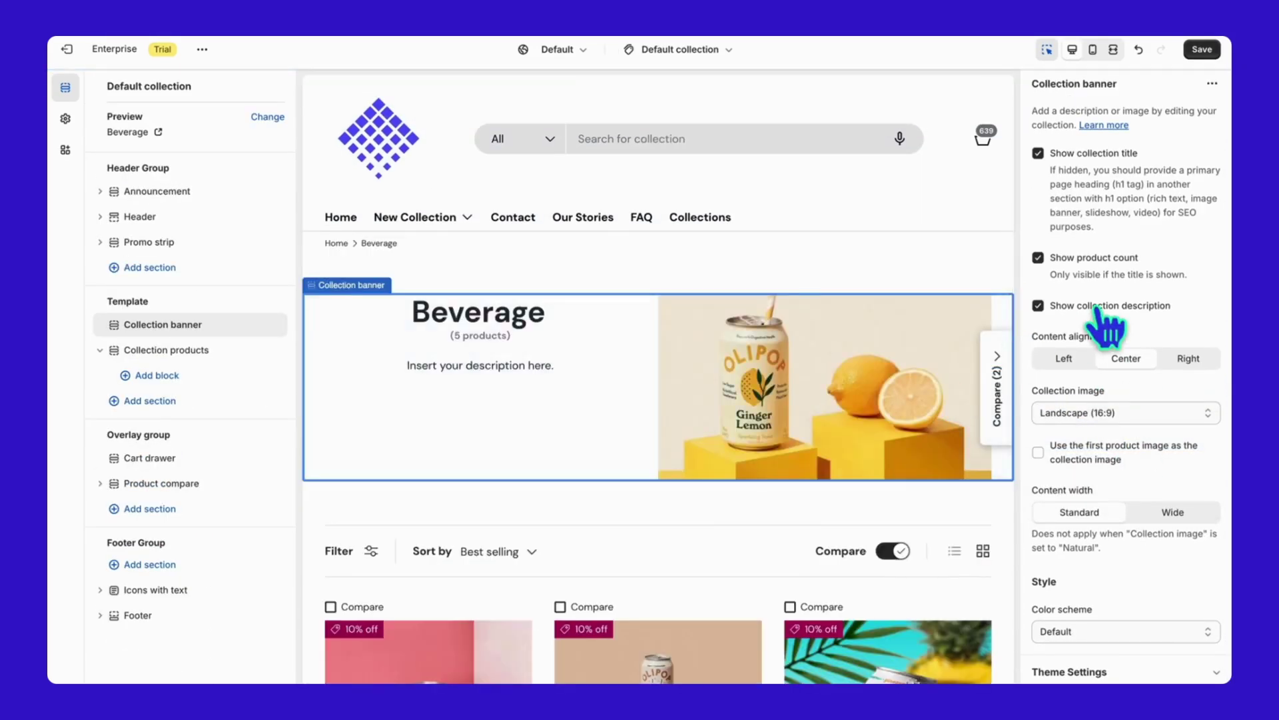
{"action": "scroll", "coordinate": [825, 482], "scroll_direction": "down", "scroll_amount": 3}
{"action": "scroll", "coordinate": [826, 482], "scroll_direction": "down", "scroll_amount": 2}
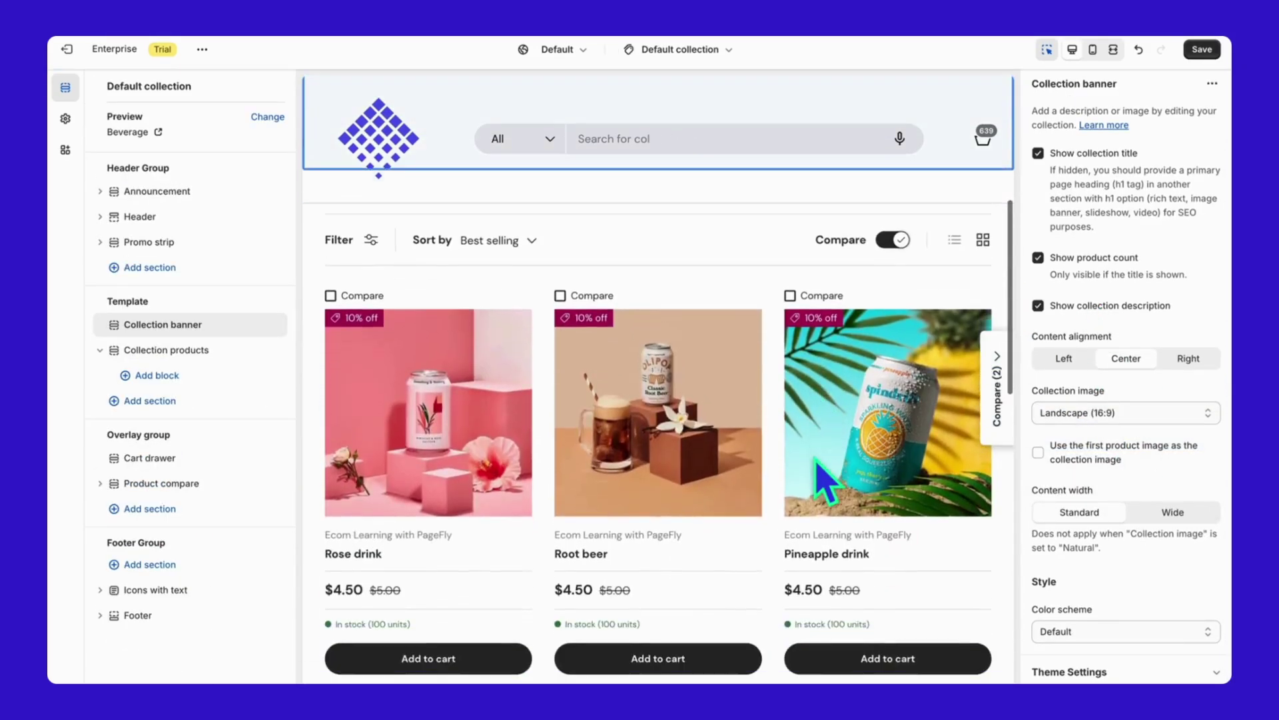
{"action": "left_click", "coordinate": [895, 240]}
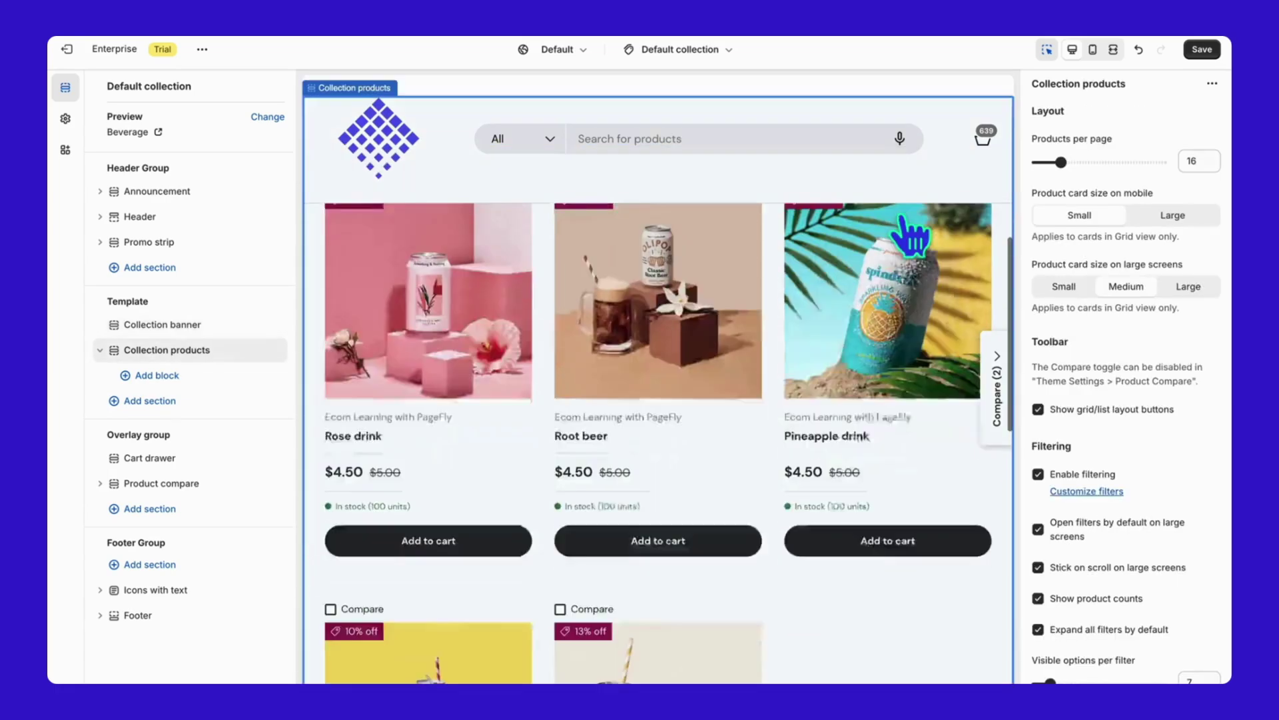
{"action": "left_click", "coordinate": [894, 253]}
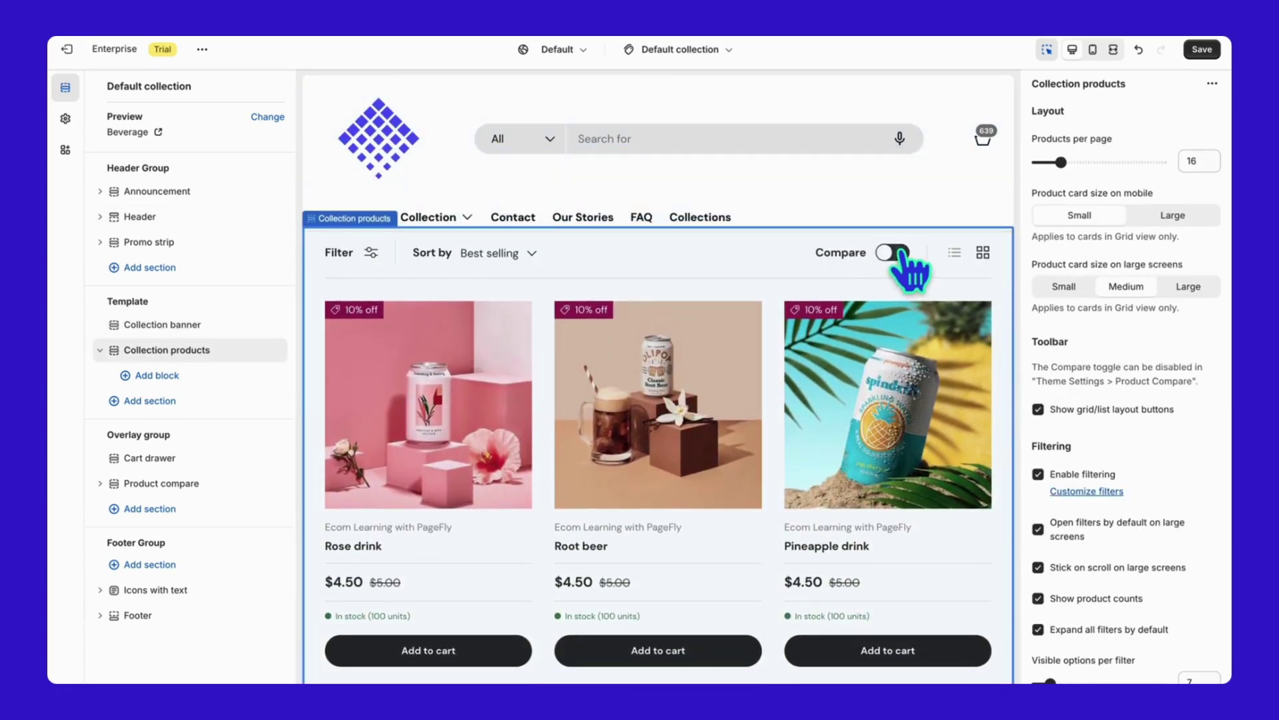
{"action": "left_click", "coordinate": [893, 253]}
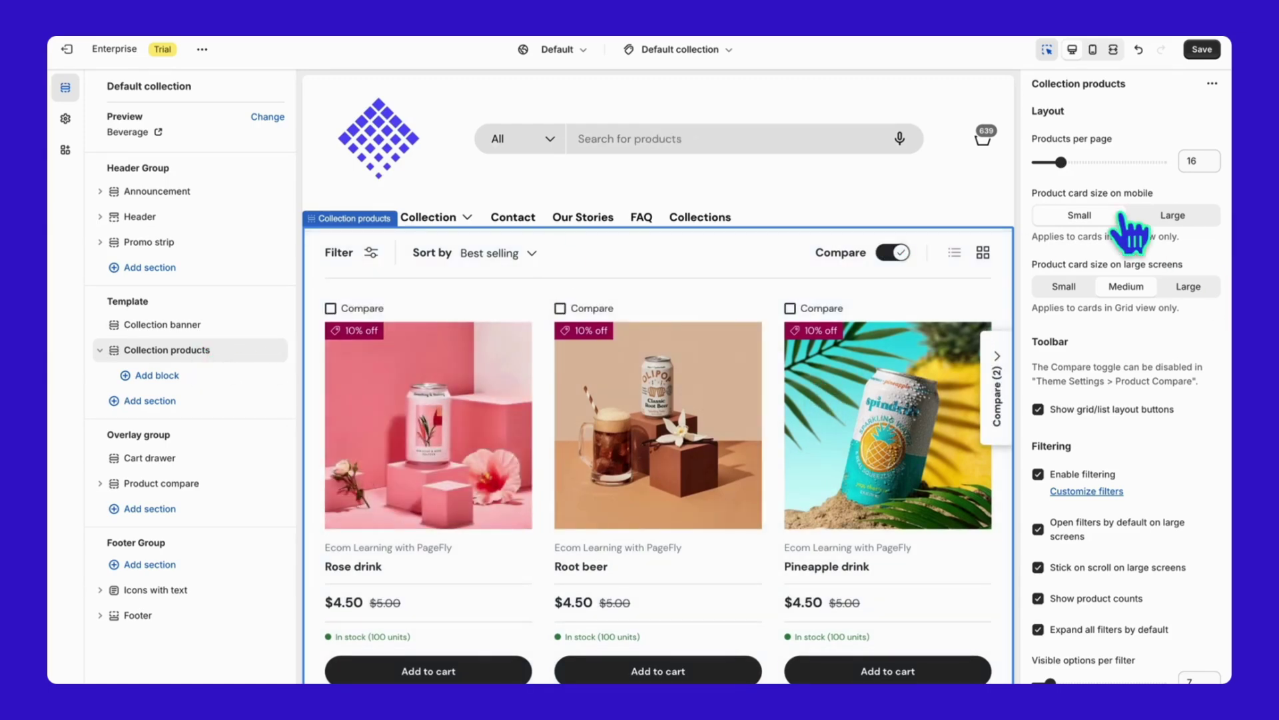
- Set Product card size on mobile to Small, checking it in the mobile preview
{"action": "left_click", "coordinate": [1172, 215]}
{"action": "left_click", "coordinate": [1092, 51]}
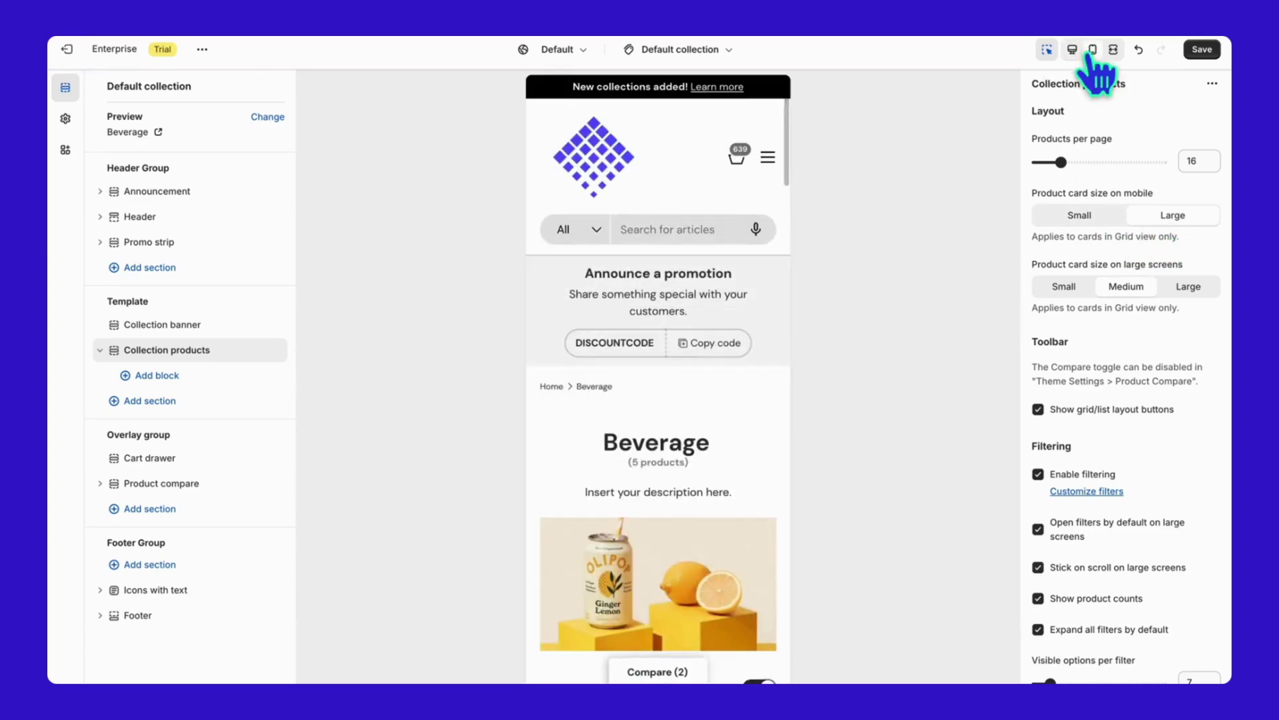
{"action": "scroll", "coordinate": [745, 501], "scroll_direction": "down", "scroll_amount": 5}
{"action": "scroll", "coordinate": [744, 500], "scroll_direction": "down", "scroll_amount": 4}
{"action": "left_click", "coordinate": [1080, 216]}
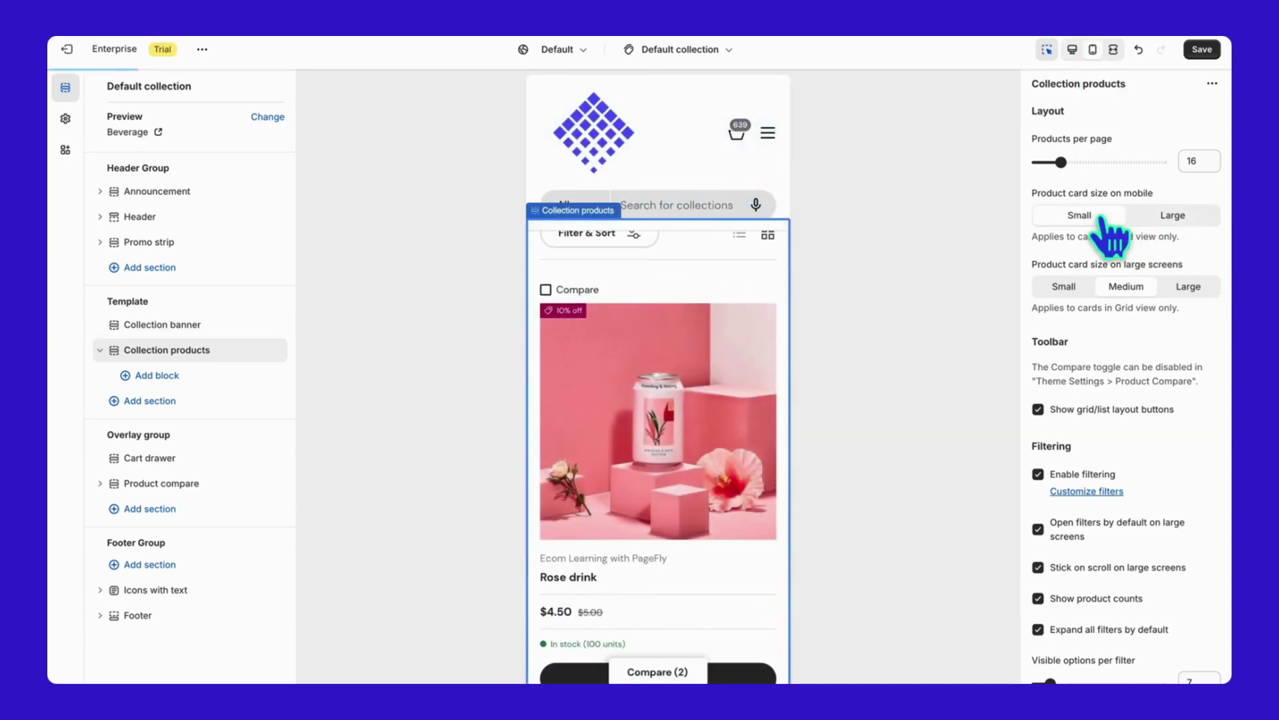
{"action": "left_click", "coordinate": [1073, 50]}
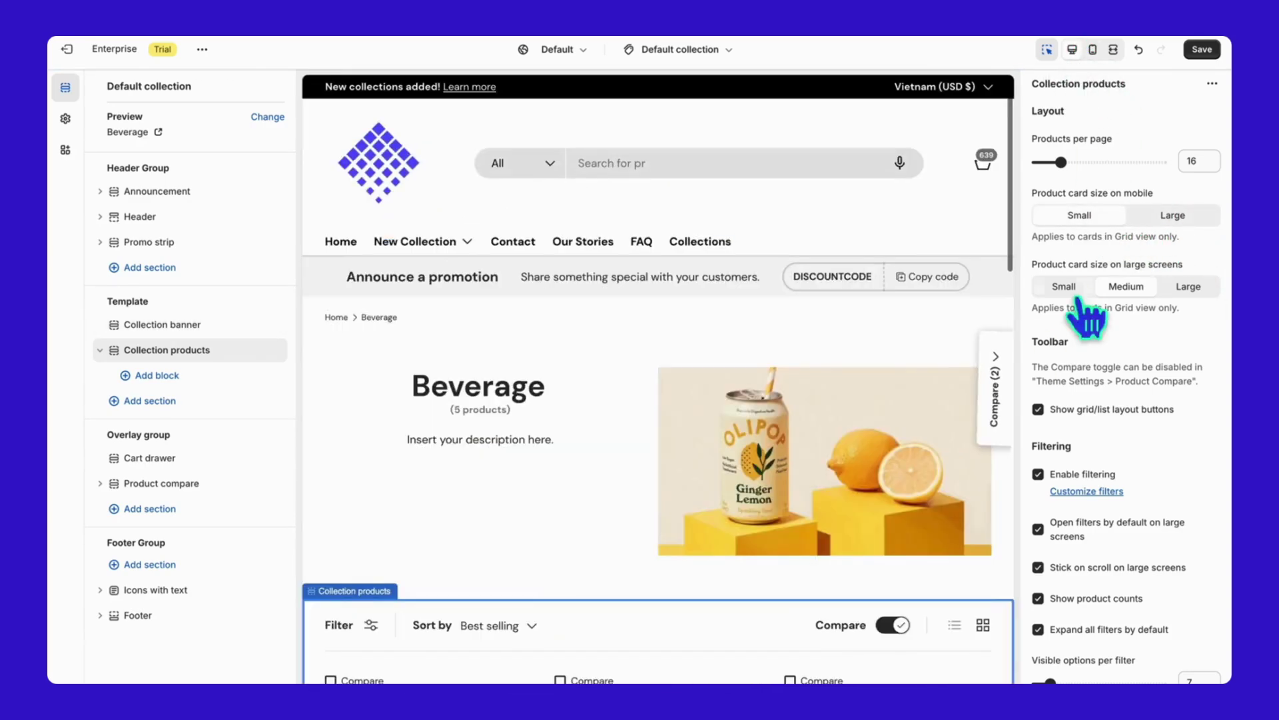
{"action": "scroll", "coordinate": [660, 399], "scroll_direction": "down", "scroll_amount": 5}
{"action": "scroll", "coordinate": [659, 399], "scroll_direction": "down", "scroll_amount": 3}
{"action": "scroll", "coordinate": [1183, 420], "scroll_direction": "down", "scroll_amount": 3}
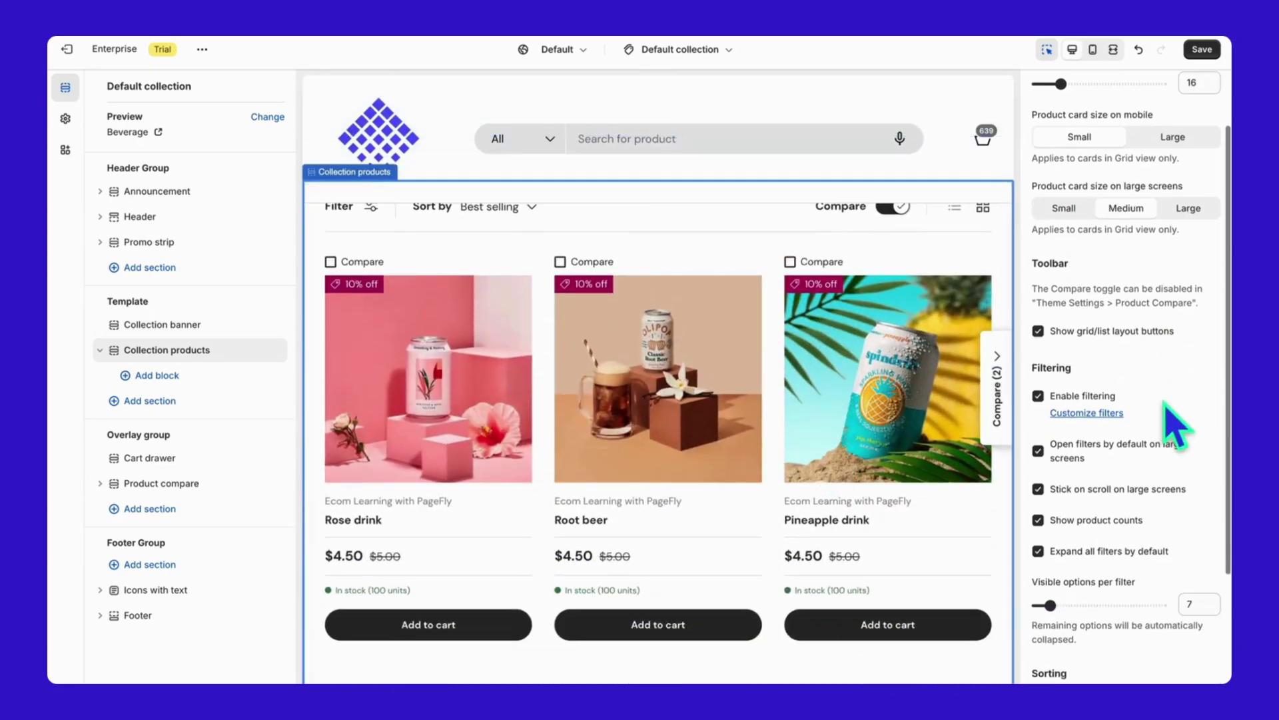
{"action": "scroll", "coordinate": [1183, 421], "scroll_direction": "down", "scroll_amount": 3}
{"action": "scroll", "coordinate": [1183, 420], "scroll_direction": "down", "scroll_amount": 1}
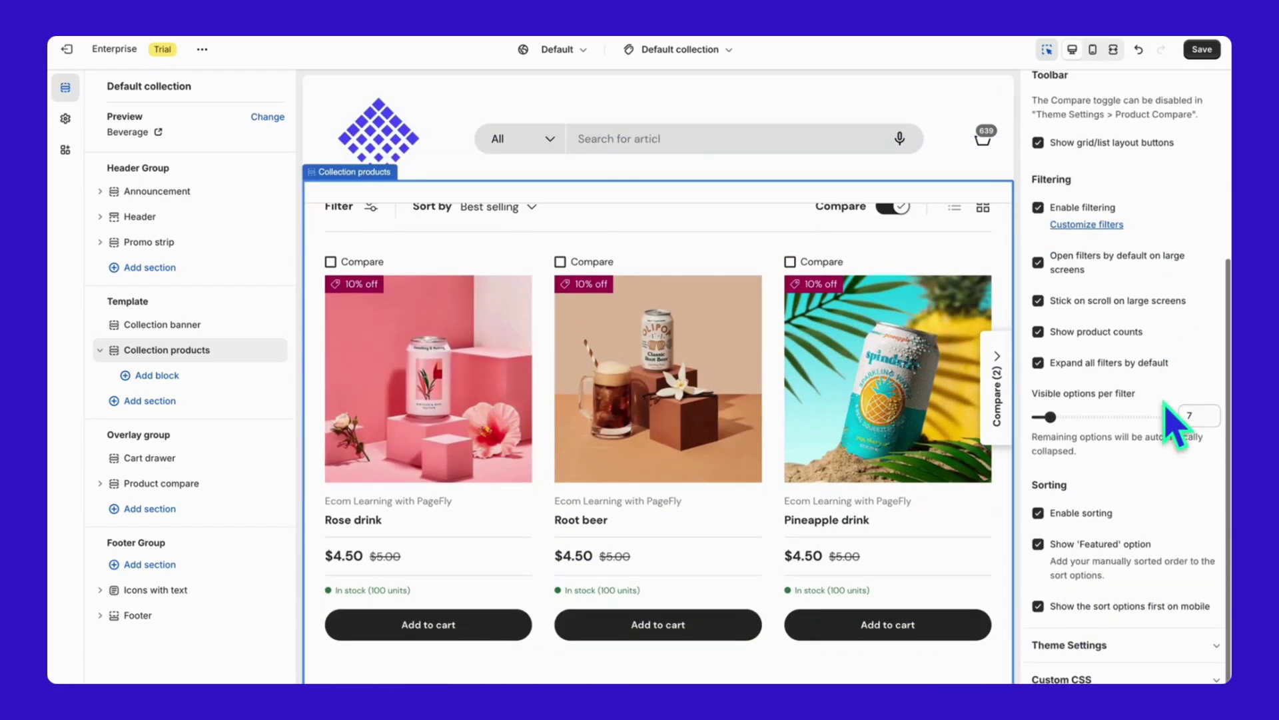
{"action": "scroll", "coordinate": [1109, 600], "scroll_direction": "down", "scroll_amount": 4}
{"action": "scroll", "coordinate": [1120, 560], "scroll_direction": "down", "scroll_amount": 4}
{"action": "scroll", "coordinate": [1124, 551], "scroll_direction": "down", "scroll_amount": 4}
{"action": "scroll", "coordinate": [1130, 540], "scroll_direction": "down", "scroll_amount": 4}
{"action": "scroll", "coordinate": [1130, 539], "scroll_direction": "down", "scroll_amount": 4}
{"action": "scroll", "coordinate": [1129, 540], "scroll_direction": "down", "scroll_amount": 2}
{"action": "scroll", "coordinate": [1130, 540], "scroll_direction": "down", "scroll_amount": 3}
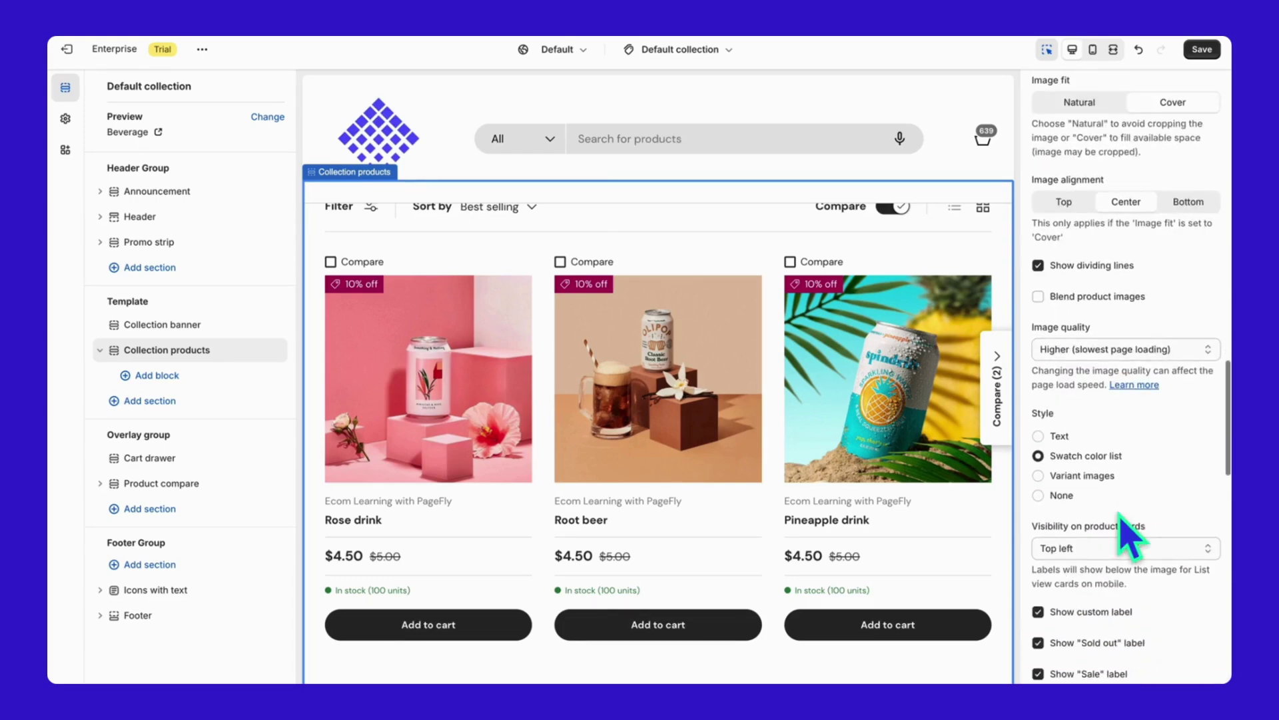
{"action": "scroll", "coordinate": [1129, 540], "scroll_direction": "down", "scroll_amount": 2}
{"action": "scroll", "coordinate": [1129, 540], "scroll_direction": "down", "scroll_amount": 2}
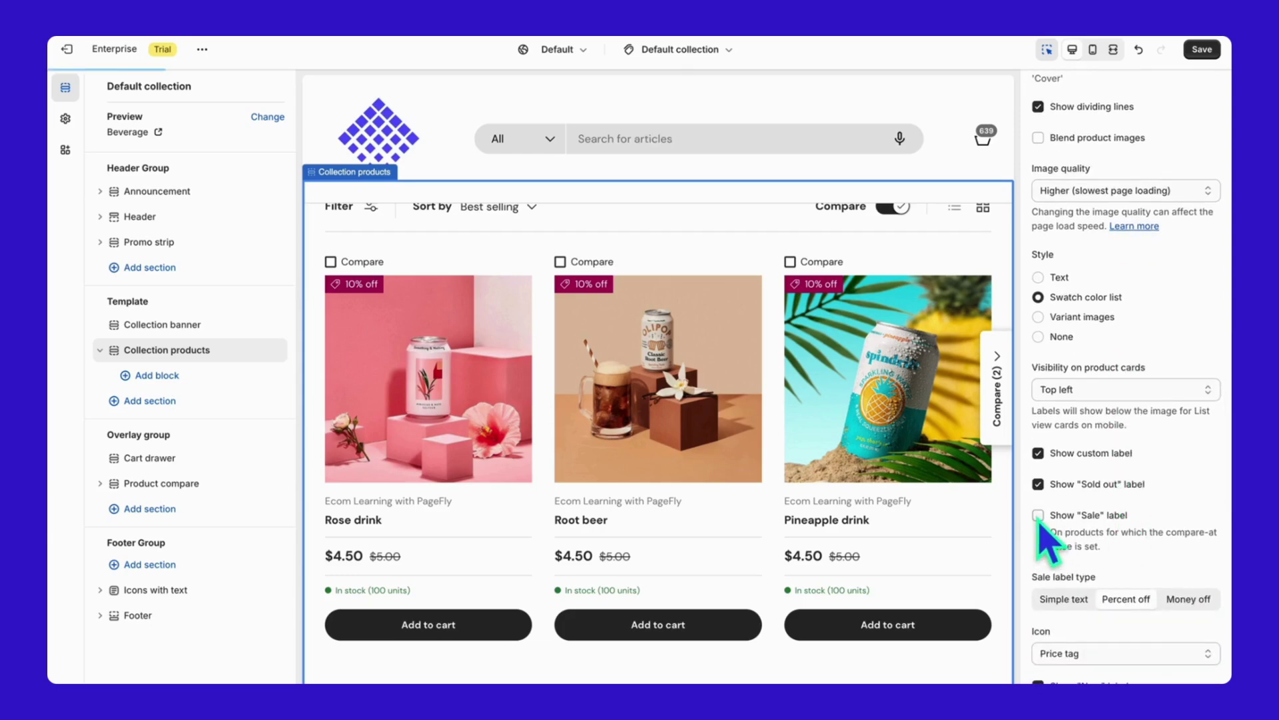
- Enable the Sale label on product cards with Sale label type set to Money off
{"action": "left_click", "coordinate": [1038, 514]}
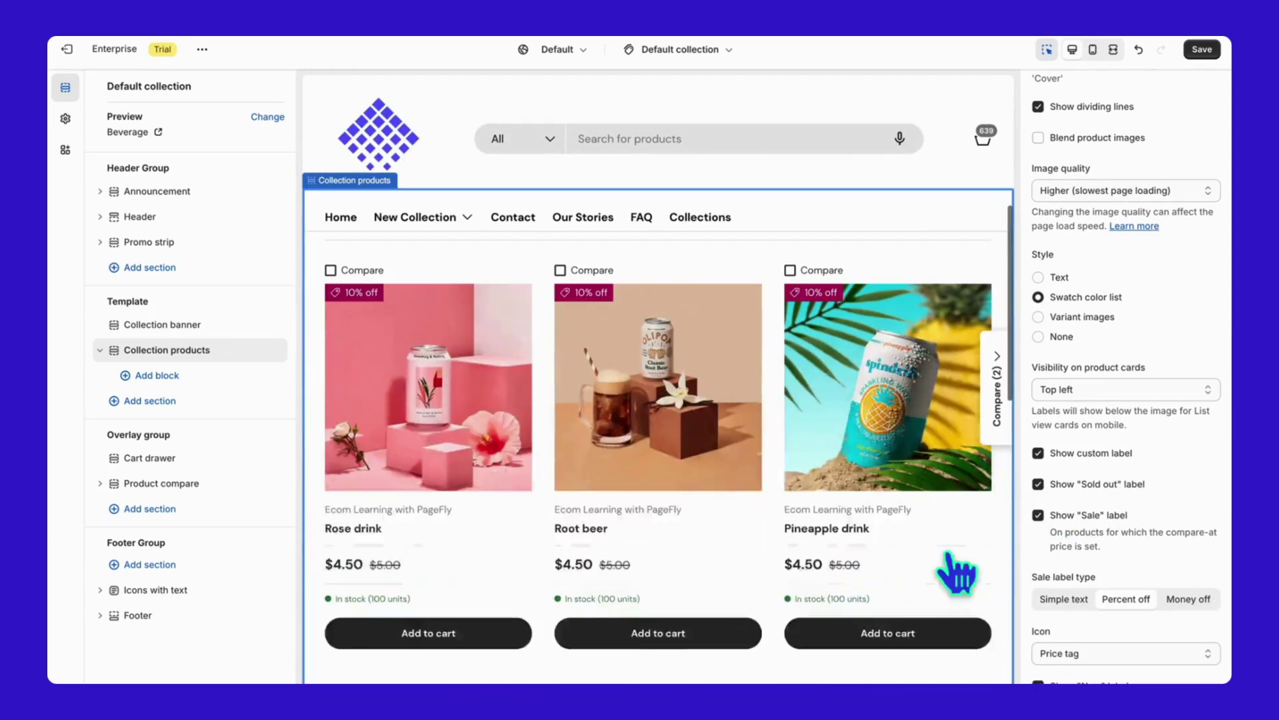
{"action": "scroll", "coordinate": [1149, 540], "scroll_direction": "down", "scroll_amount": 2}
{"action": "scroll", "coordinate": [1200, 540], "scroll_direction": "down", "scroll_amount": 2}
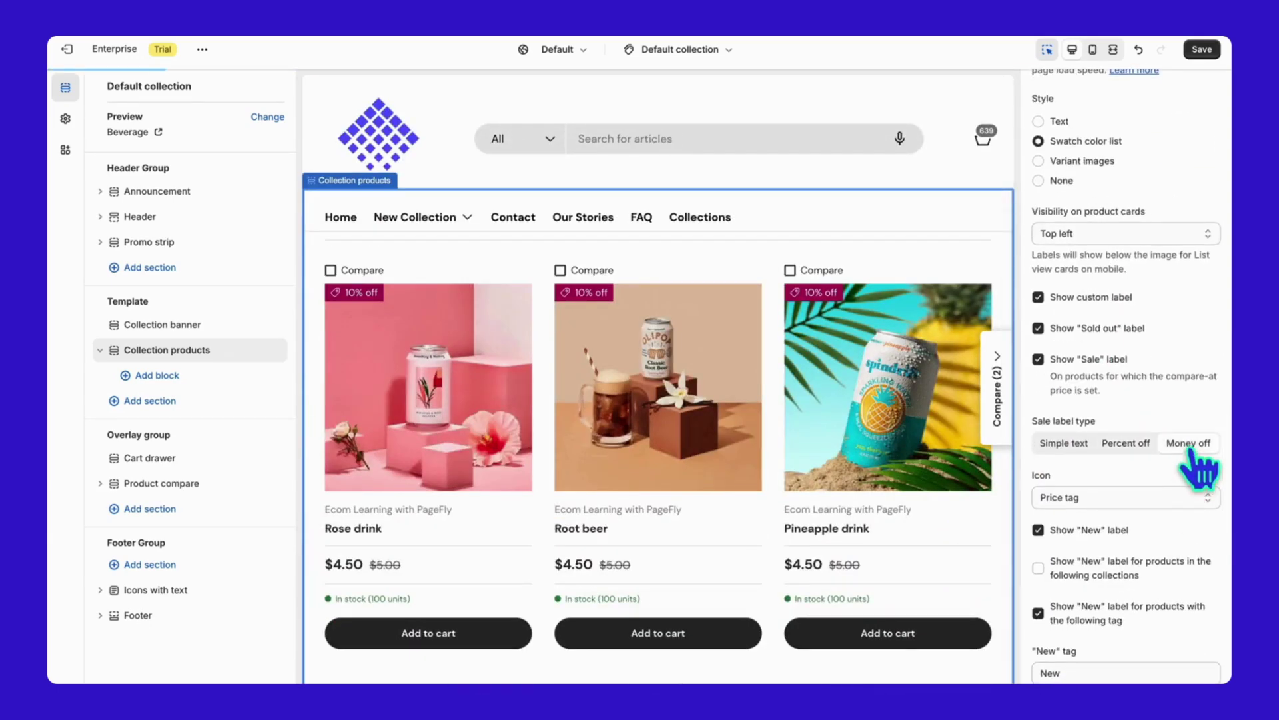
{"action": "left_click", "coordinate": [1188, 443]}
{"action": "scroll", "coordinate": [1104, 559], "scroll_direction": "down", "scroll_amount": 1}
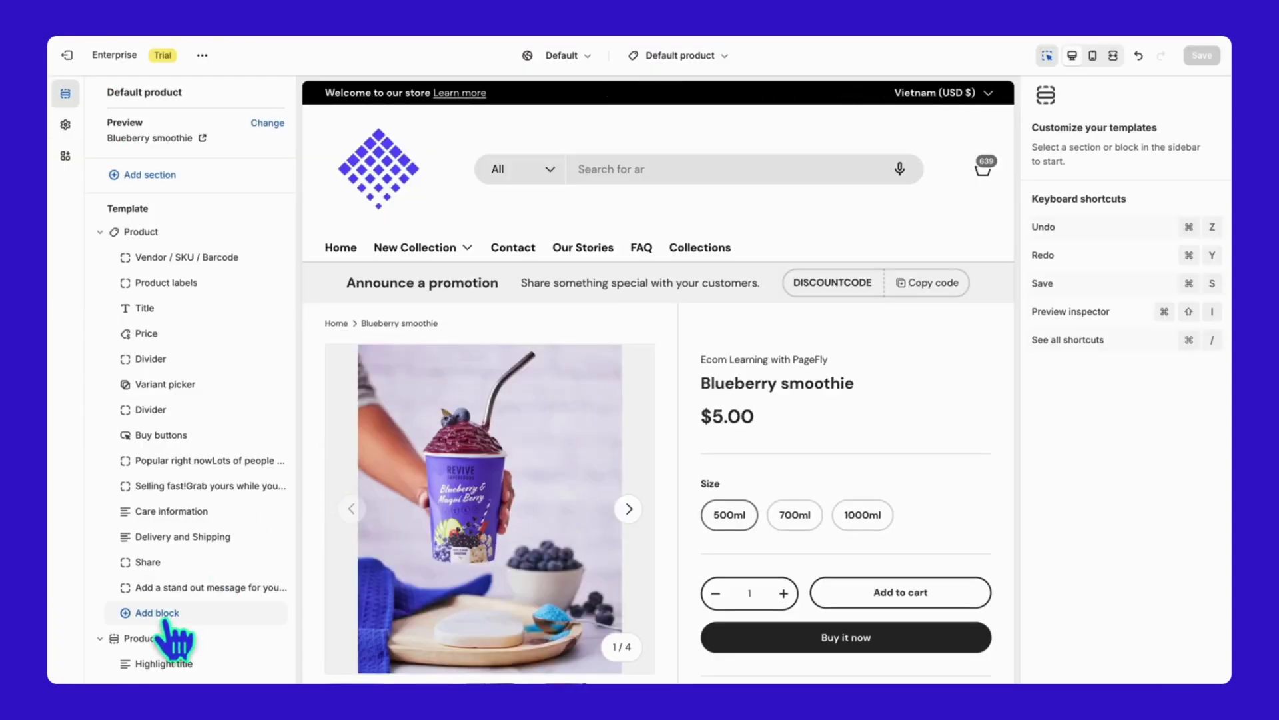
- Add an Inventory status block and enter 'Now or never!!!!' as the normal-inventory message
{"action": "left_click", "coordinate": [161, 613]}
{"action": "left_click", "coordinate": [359, 414]}
{"action": "left_click_drag", "start_coordinate": [170, 587], "coordinate": [164, 449]}
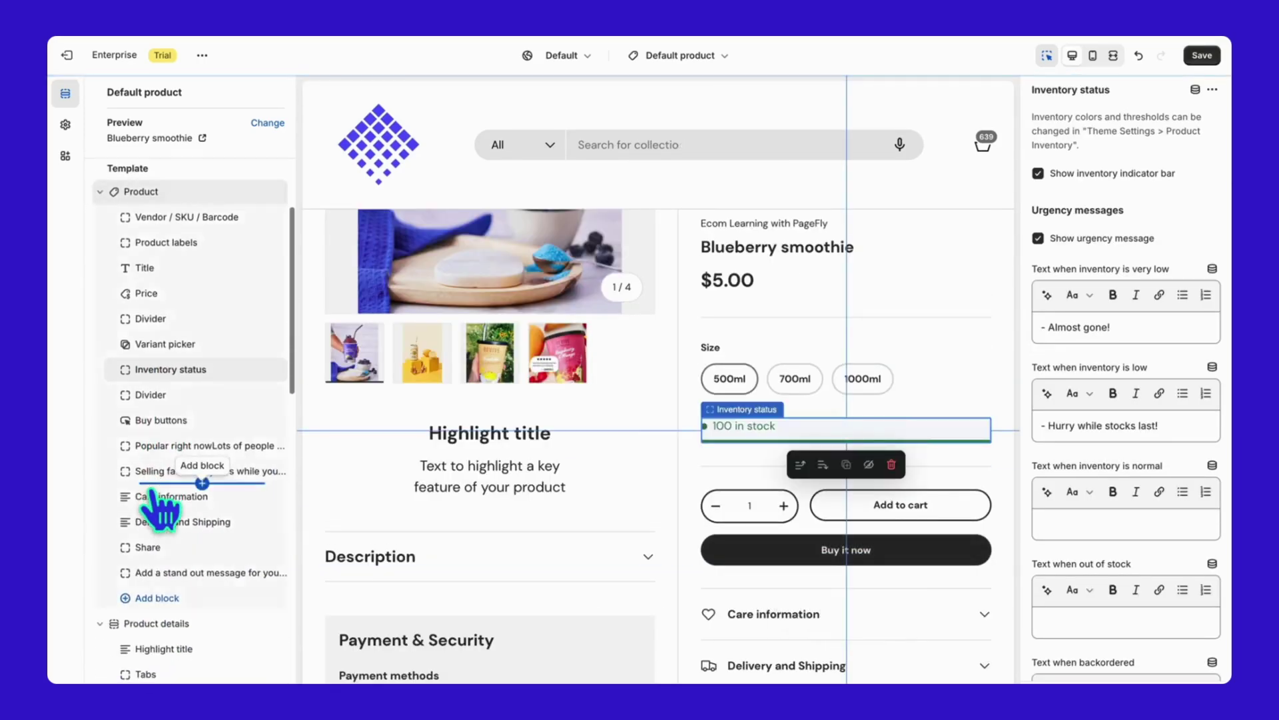
{"action": "left_click", "coordinate": [1125, 453]}
{"action": "type", "text": "Now or never!!!!"}
- Finish the message edit and make the 'Now or never!!!!' text bold
{"action": "left_click", "coordinate": [1133, 549]}
{"action": "left_click", "coordinate": [1100, 550]}
{"action": "type", "text": "Oops! Sold out now!"}
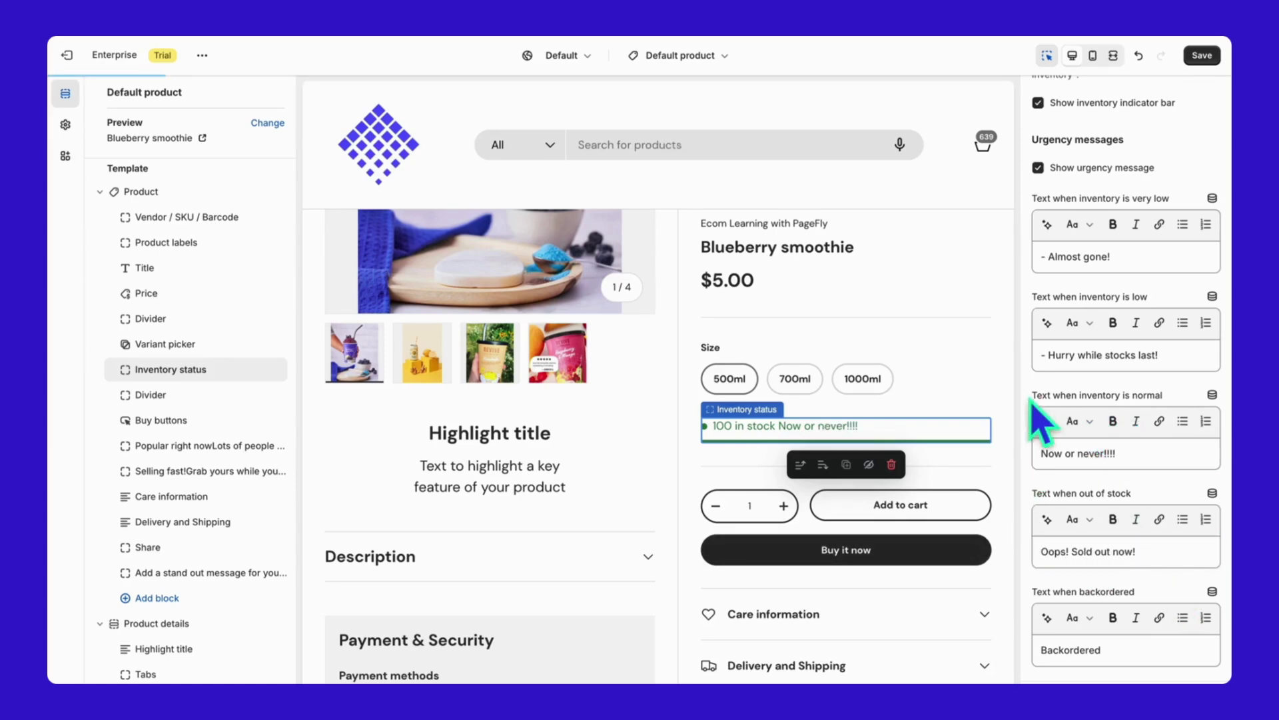
{"action": "double_click", "coordinate": [1075, 452]}
{"action": "left_click", "coordinate": [1113, 421]}
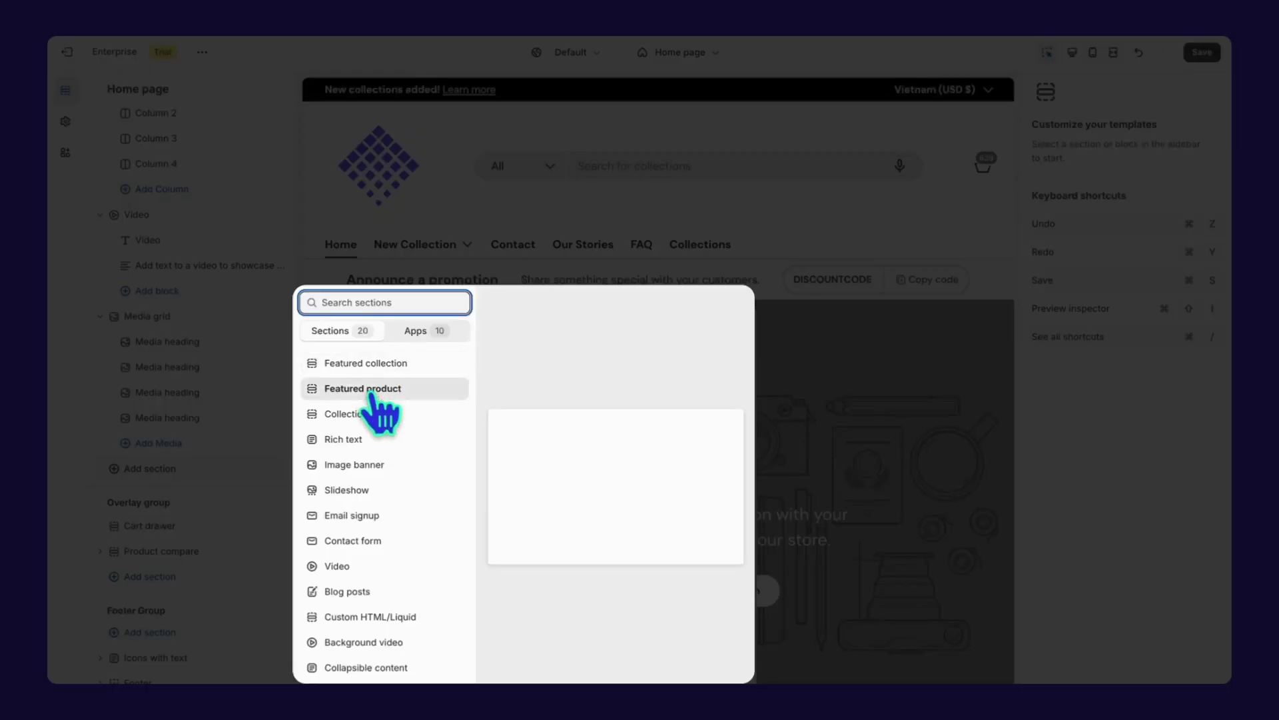
{"action": "scroll", "coordinate": [383, 477], "scroll_direction": "down", "scroll_amount": 4}
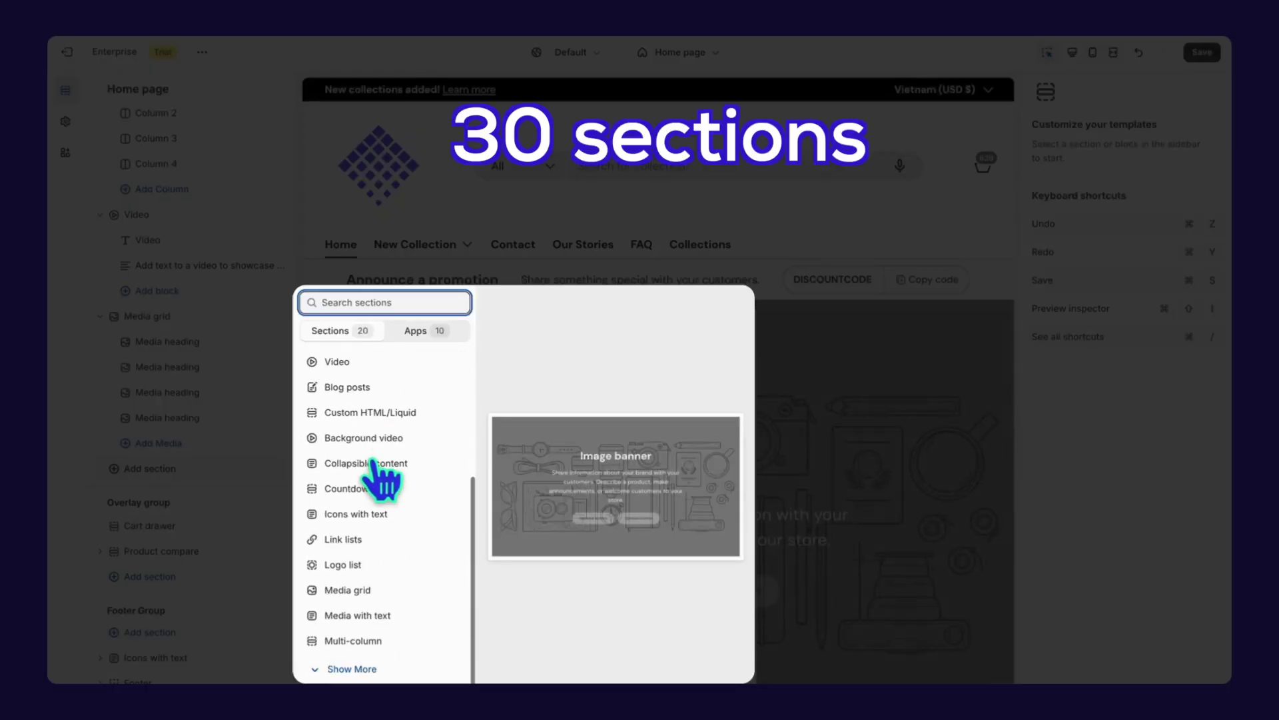
- Expand the Add section picker with Show More to list all 30 available sections
{"action": "left_click", "coordinate": [351, 669]}
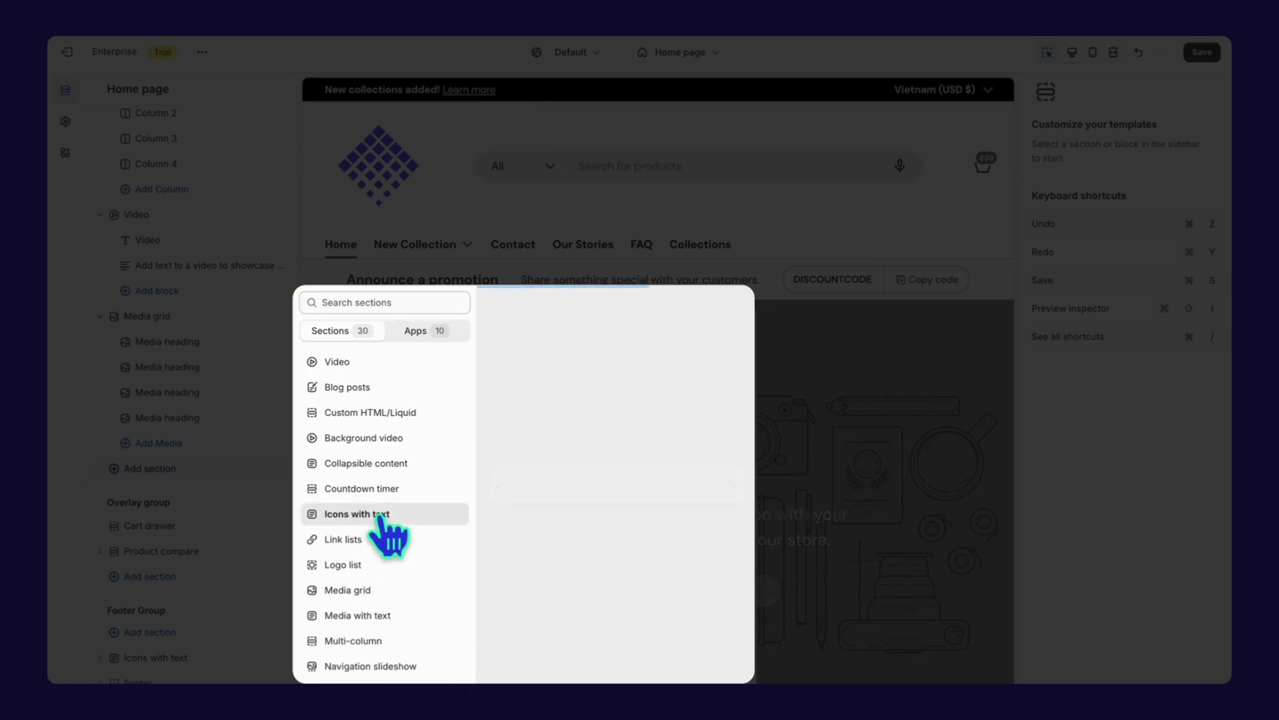
{"action": "scroll", "coordinate": [390, 536], "scroll_direction": "down", "scroll_amount": 3}
{"action": "scroll", "coordinate": [390, 536], "scroll_direction": "down", "scroll_amount": 2}
{"action": "scroll", "coordinate": [391, 536], "scroll_direction": "down", "scroll_amount": 1}
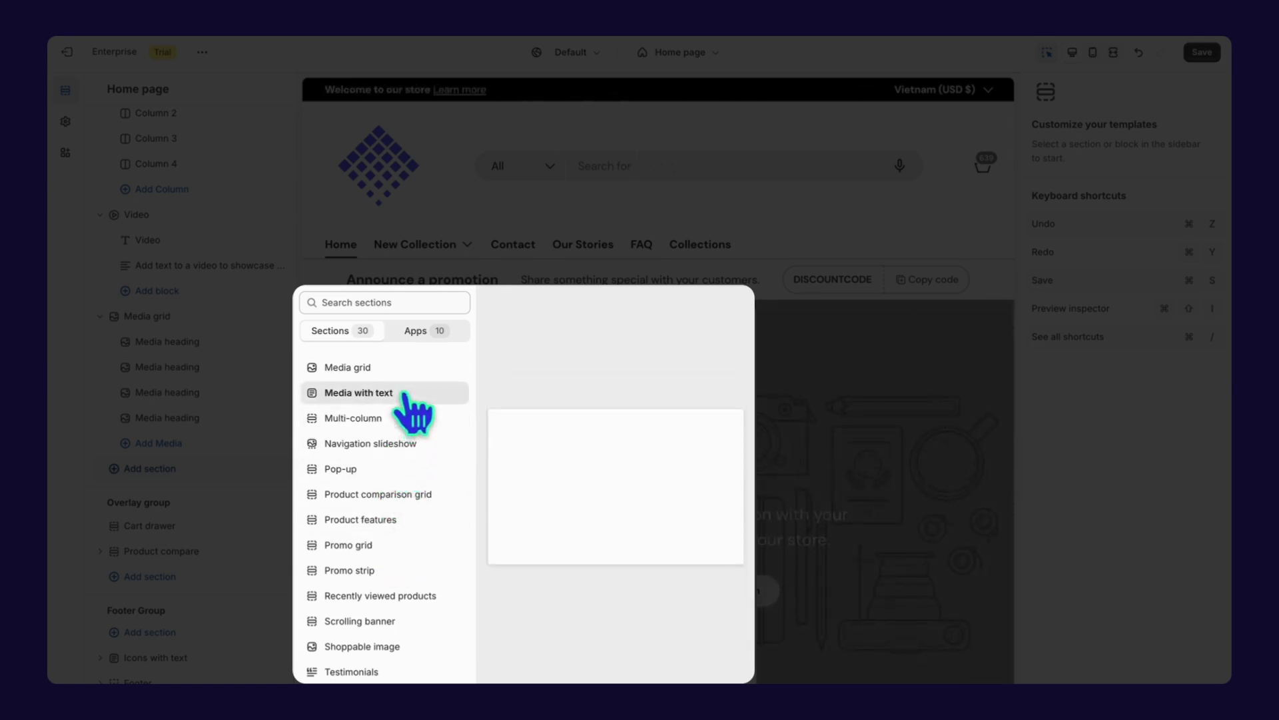
{"action": "scroll", "coordinate": [415, 401], "scroll_direction": "up", "scroll_amount": 2}
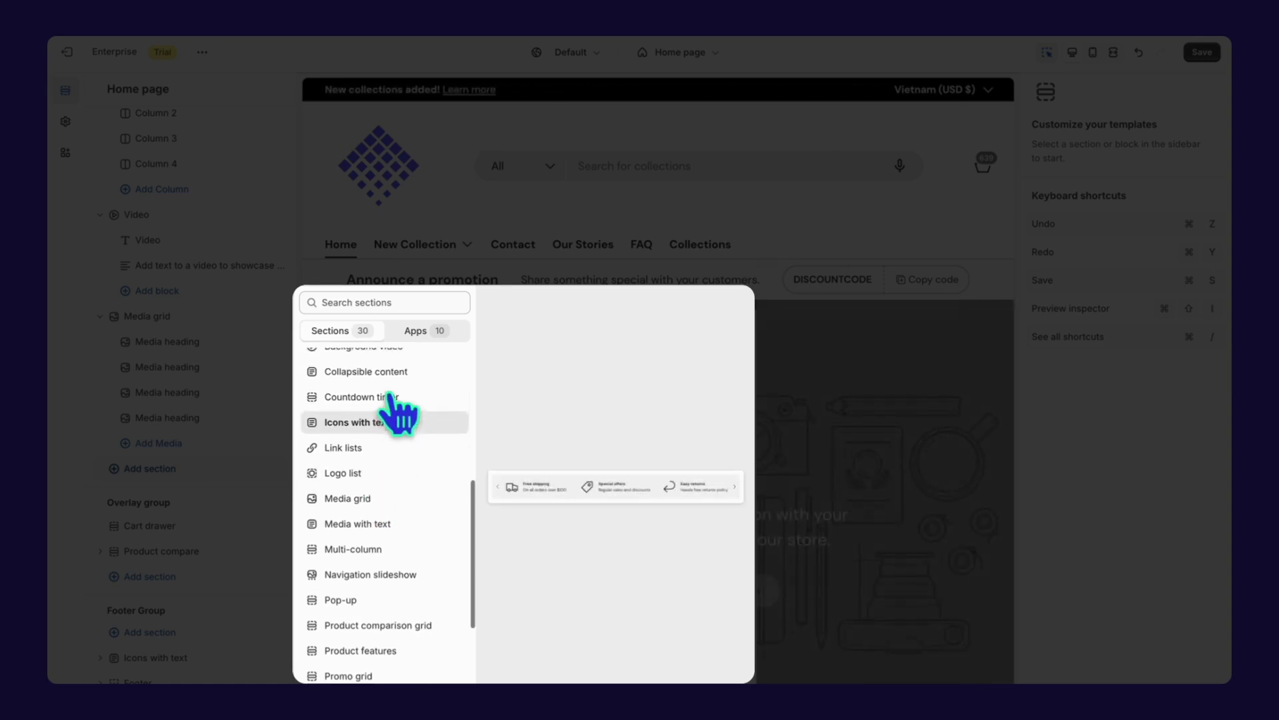
{"action": "scroll", "coordinate": [400, 411], "scroll_direction": "up", "scroll_amount": 2}
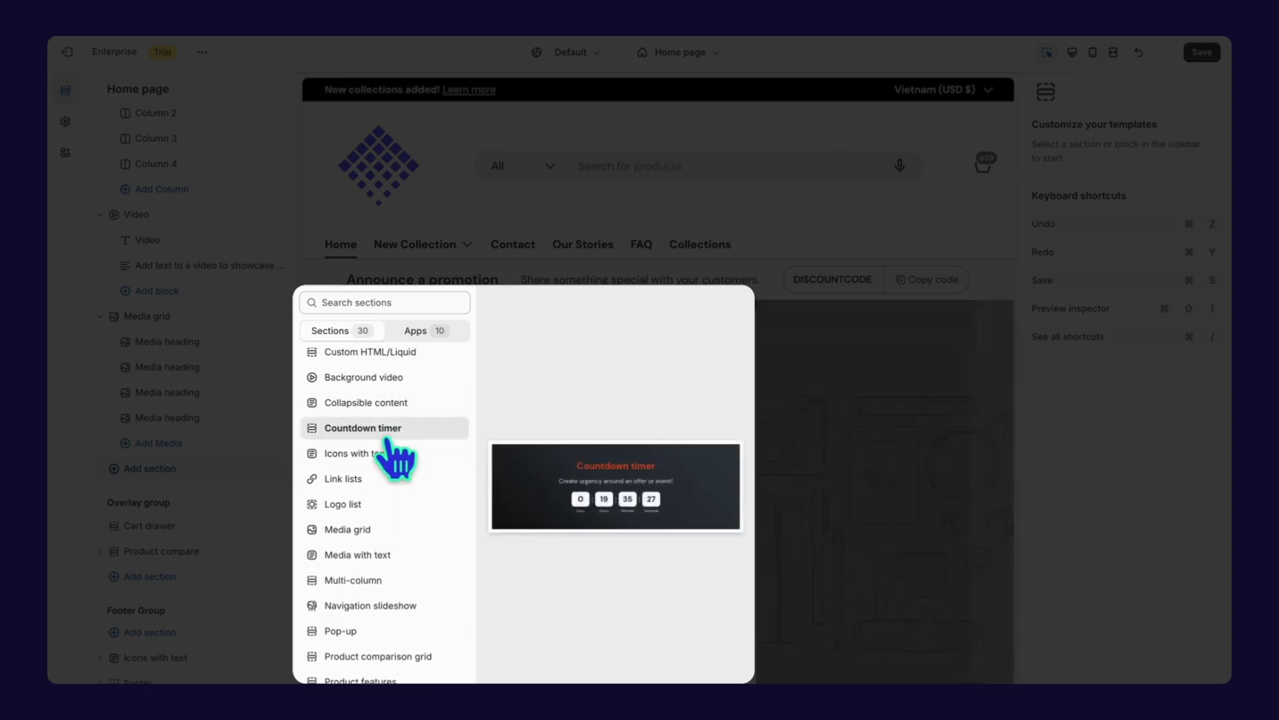
{"action": "scroll", "coordinate": [400, 410], "scroll_direction": "up", "scroll_amount": 4}
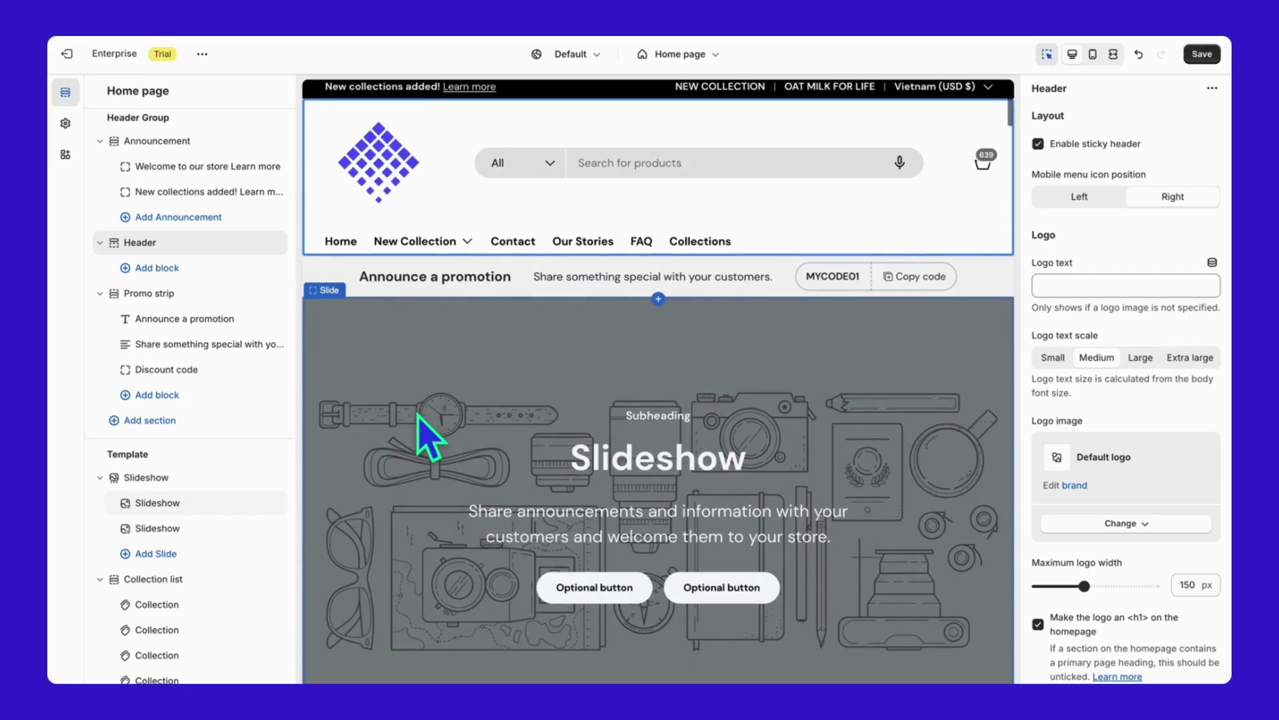
{"action": "scroll", "coordinate": [424, 437], "scroll_direction": "down", "scroll_amount": 3}
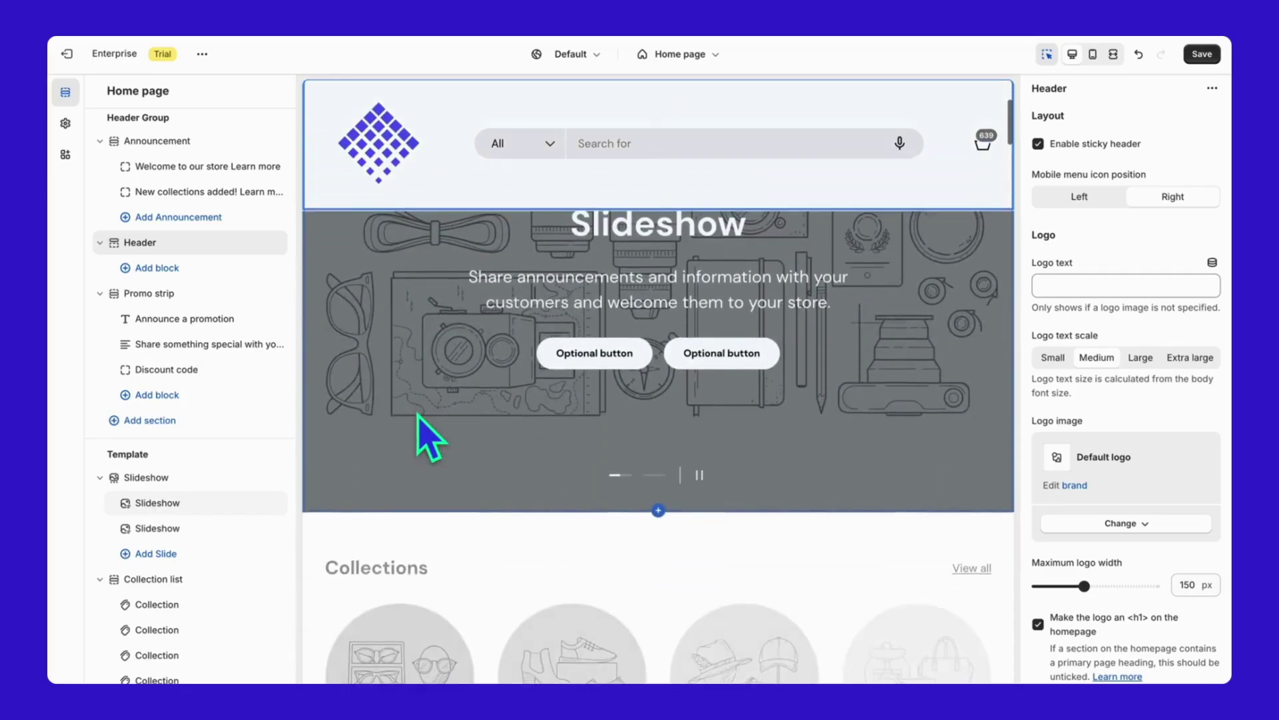
{"action": "scroll", "coordinate": [425, 437], "scroll_direction": "down", "scroll_amount": 3}
{"action": "scroll", "coordinate": [425, 436], "scroll_direction": "down", "scroll_amount": 3}
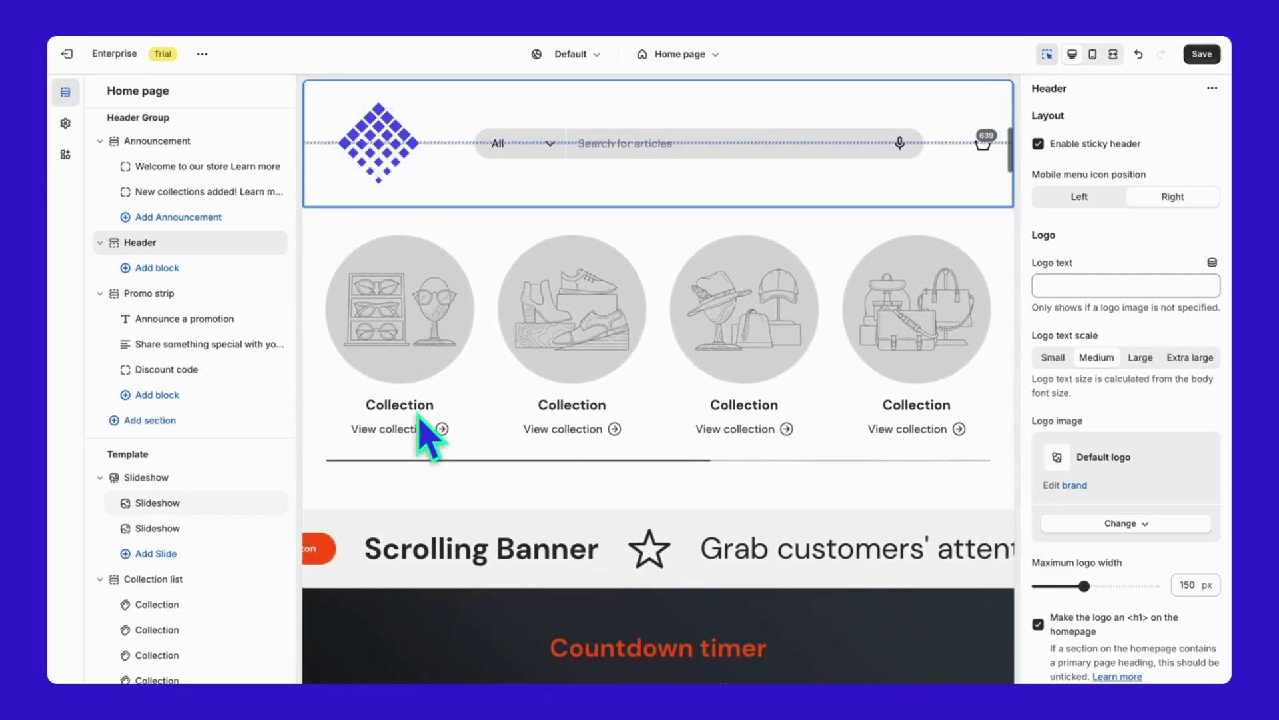
{"action": "scroll", "coordinate": [424, 436], "scroll_direction": "down", "scroll_amount": 3}
{"action": "scroll", "coordinate": [331, 561], "scroll_direction": "down", "scroll_amount": 3}
- Select the Countdown timer section, then bring up the Add section list for the home page
{"action": "left_click", "coordinate": [420, 570]}
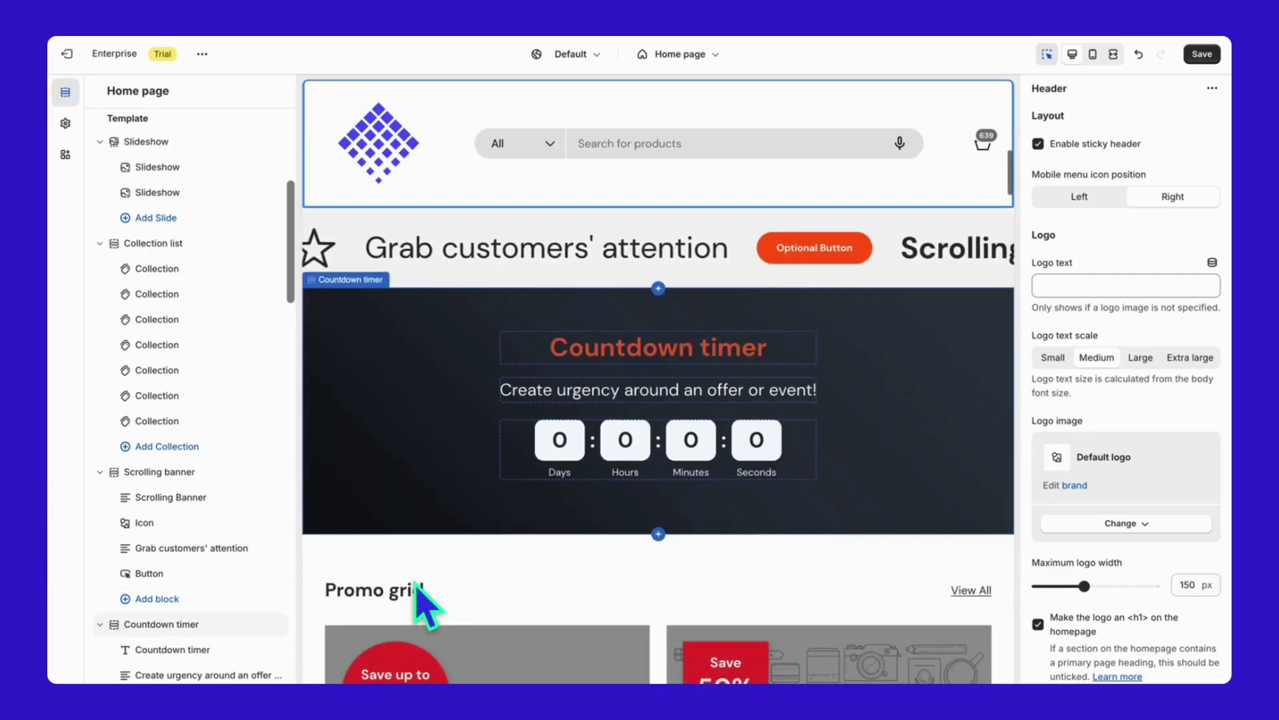
{"action": "scroll", "coordinate": [424, 604], "scroll_direction": "down", "scroll_amount": 3}
{"action": "scroll", "coordinate": [425, 605], "scroll_direction": "down", "scroll_amount": 2}
{"action": "scroll", "coordinate": [424, 605], "scroll_direction": "down", "scroll_amount": 2}
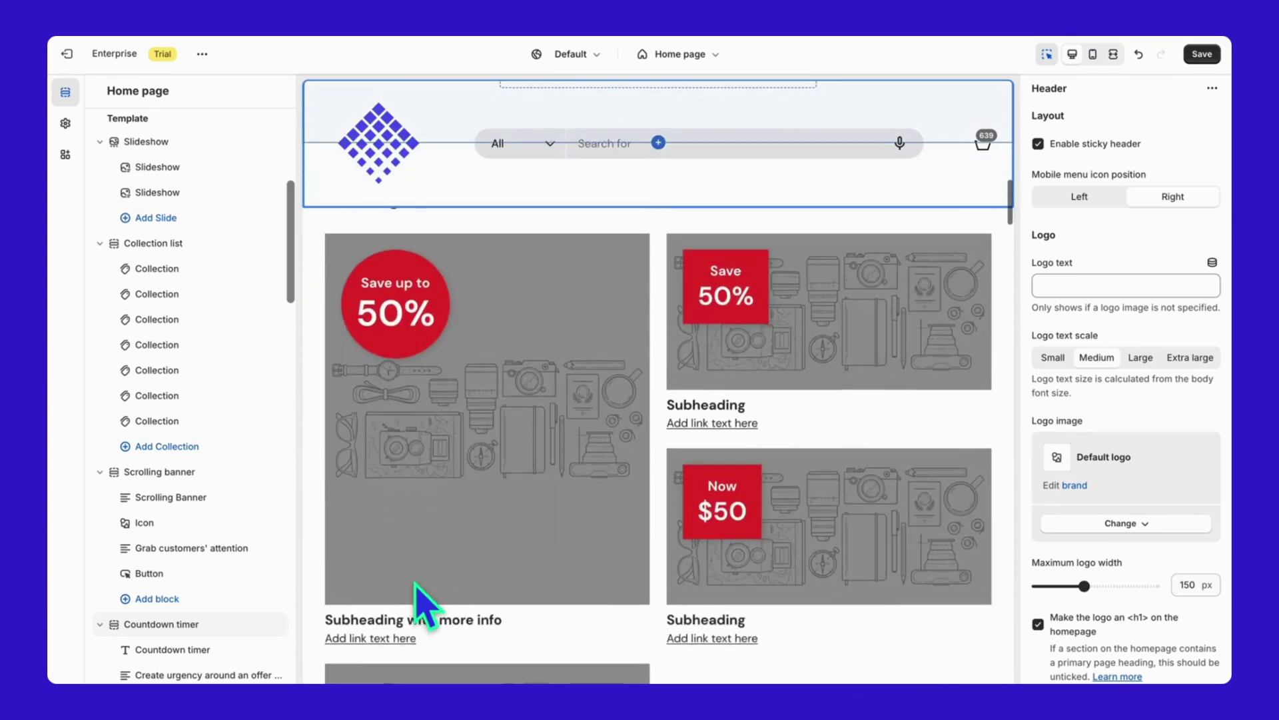
{"action": "scroll", "coordinate": [425, 605], "scroll_direction": "down", "scroll_amount": 3}
{"action": "scroll", "coordinate": [425, 605], "scroll_direction": "down", "scroll_amount": 3}
{"action": "scroll", "coordinate": [425, 605], "scroll_direction": "down", "scroll_amount": 3}
{"action": "scroll", "coordinate": [425, 604], "scroll_direction": "down", "scroll_amount": 2}
{"action": "scroll", "coordinate": [425, 605], "scroll_direction": "down", "scroll_amount": 2}
{"action": "scroll", "coordinate": [426, 605], "scroll_direction": "down", "scroll_amount": 3}
{"action": "scroll", "coordinate": [424, 605], "scroll_direction": "down", "scroll_amount": 3}
{"action": "scroll", "coordinate": [425, 605], "scroll_direction": "down", "scroll_amount": 2}
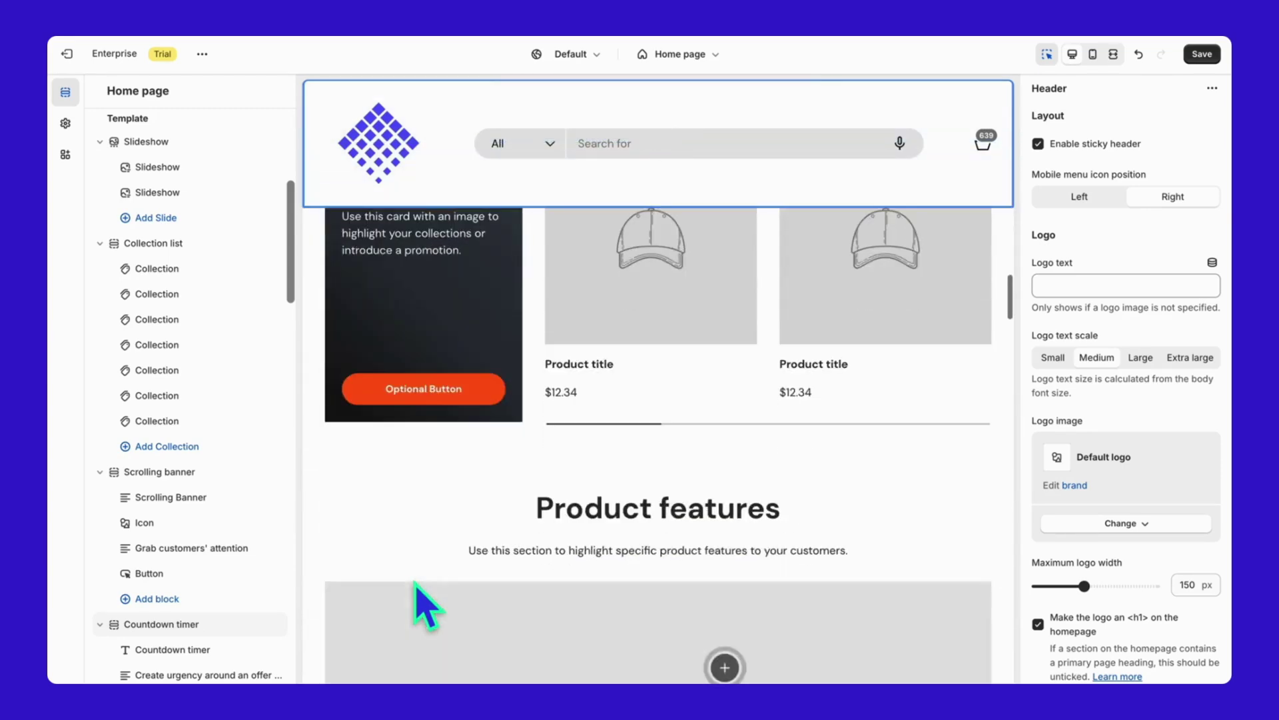
{"action": "scroll", "coordinate": [425, 604], "scroll_direction": "down", "scroll_amount": 3}
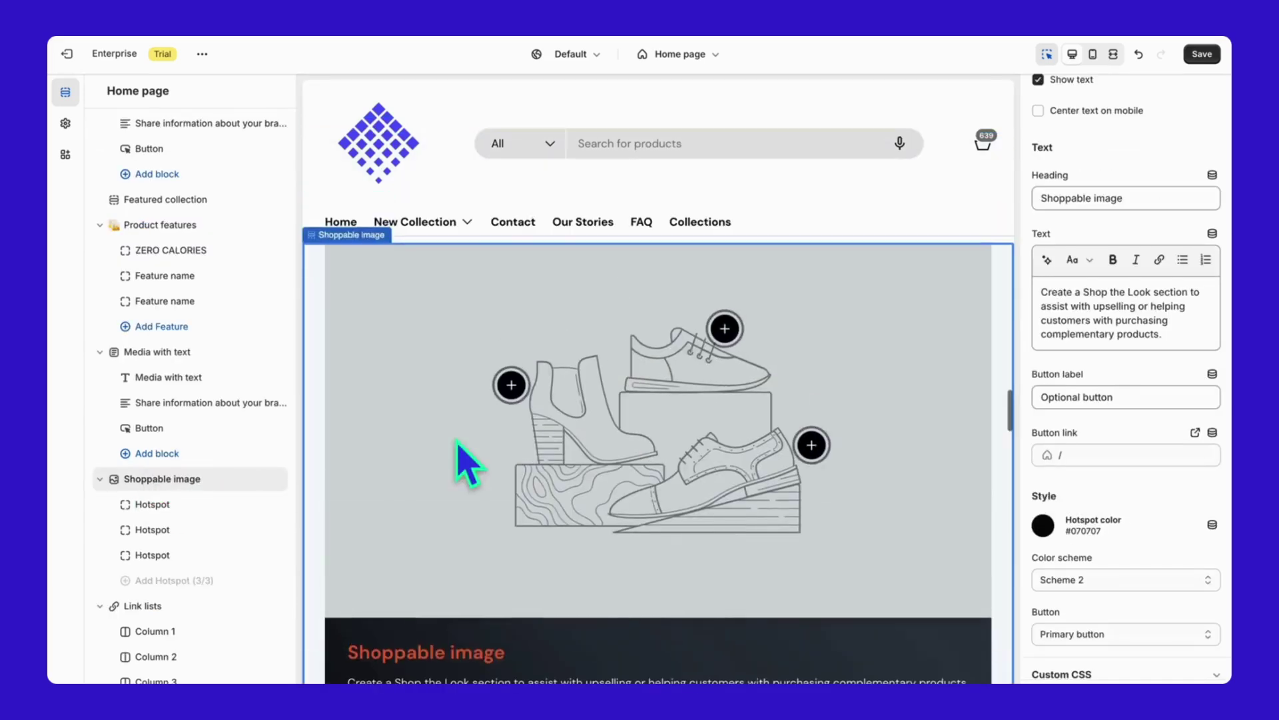
{"action": "scroll", "coordinate": [212, 578], "scroll_direction": "down", "scroll_amount": 3}
{"action": "scroll", "coordinate": [212, 579], "scroll_direction": "down", "scroll_amount": 3}
{"action": "scroll", "coordinate": [211, 578], "scroll_direction": "down", "scroll_amount": 2}
{"action": "scroll", "coordinate": [212, 578], "scroll_direction": "down", "scroll_amount": 3}
{"action": "scroll", "coordinate": [212, 578], "scroll_direction": "down", "scroll_amount": 3}
{"action": "scroll", "coordinate": [212, 577], "scroll_direction": "down", "scroll_amount": 3}
{"action": "scroll", "coordinate": [213, 579], "scroll_direction": "down", "scroll_amount": 2}
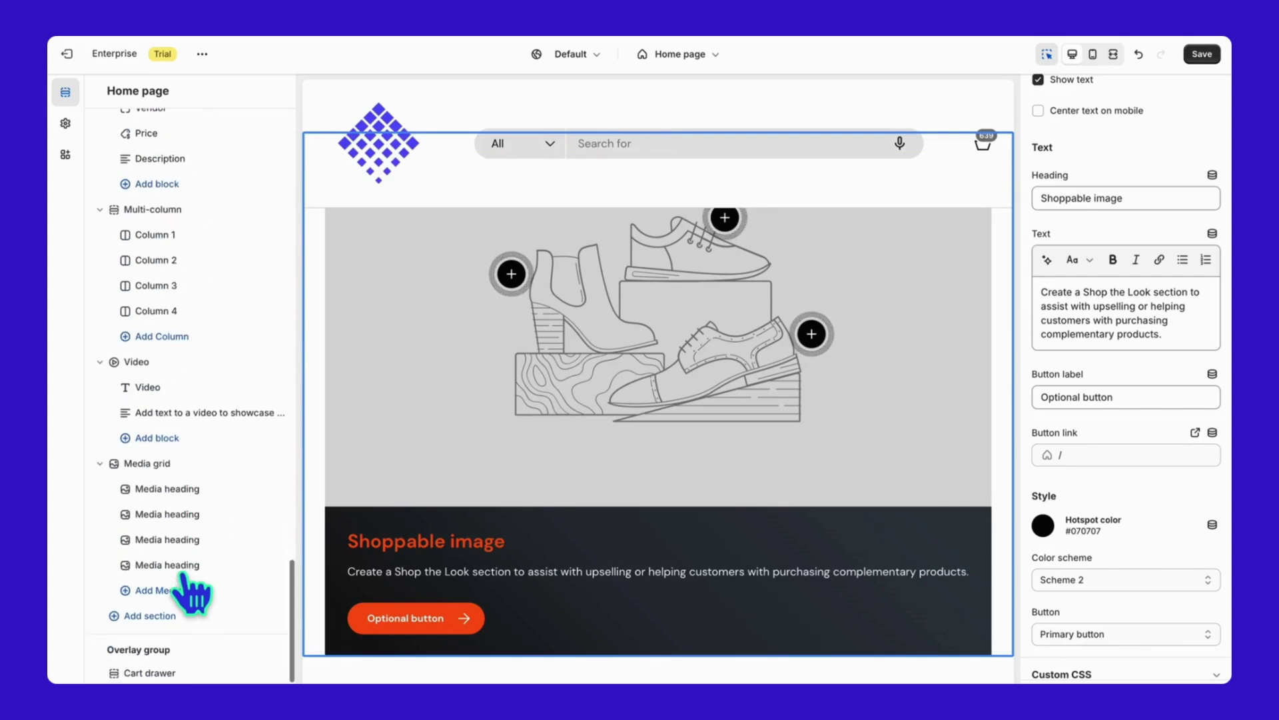
{"action": "left_click", "coordinate": [150, 628]}
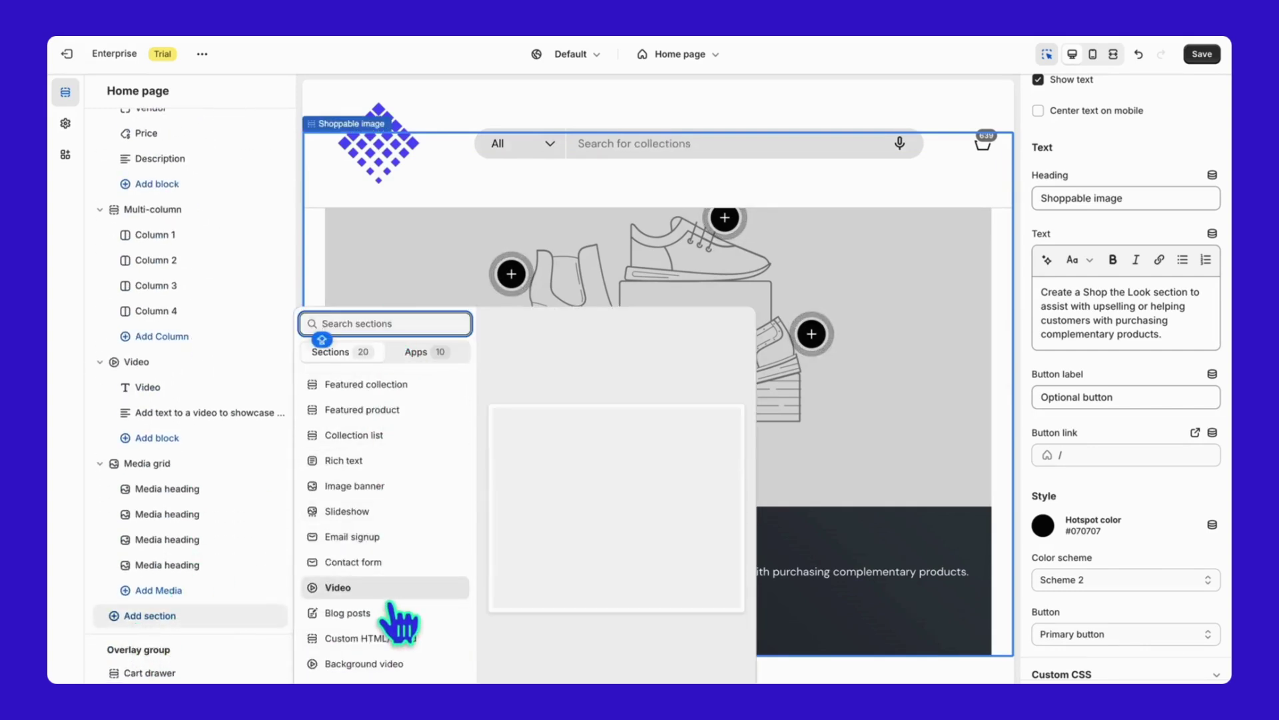
{"action": "scroll", "coordinate": [401, 599], "scroll_direction": "down", "scroll_amount": 3}
{"action": "scroll", "coordinate": [402, 620], "scroll_direction": "down", "scroll_amount": 2}
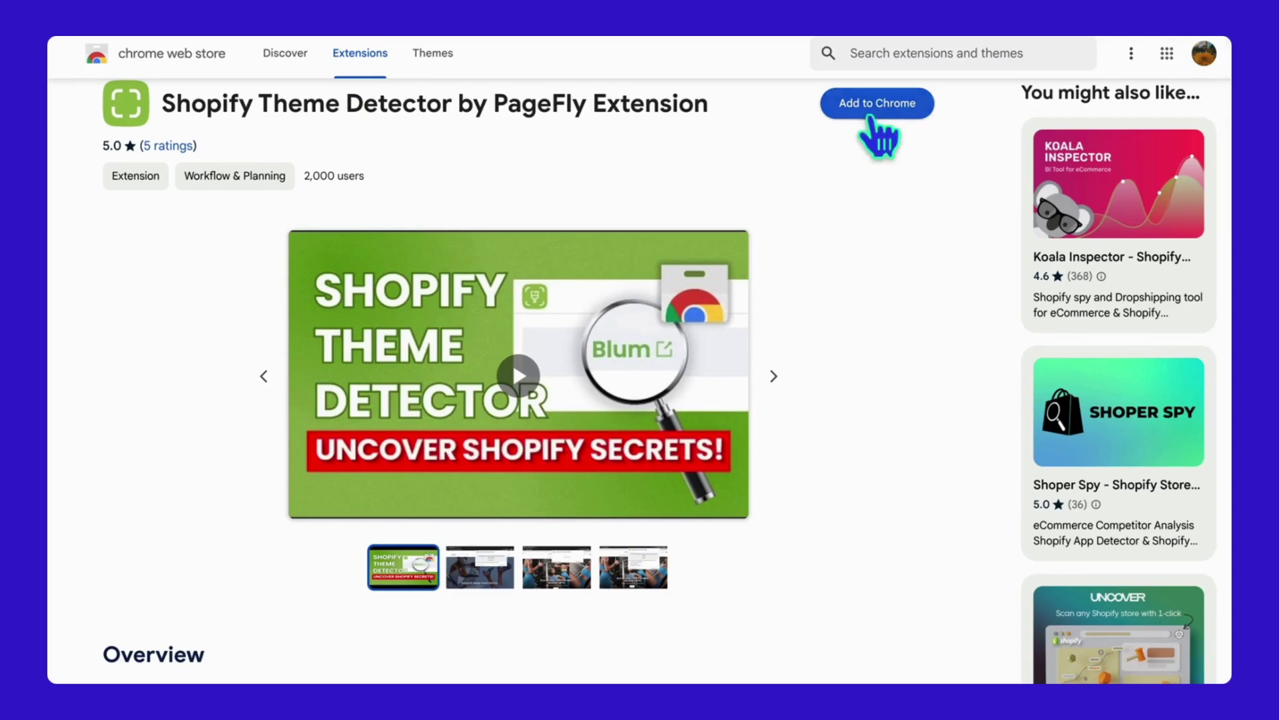
- Add the Shopify Theme Detector by PageFly extension to Chrome and confirm the install
{"action": "left_click", "coordinate": [876, 103]}
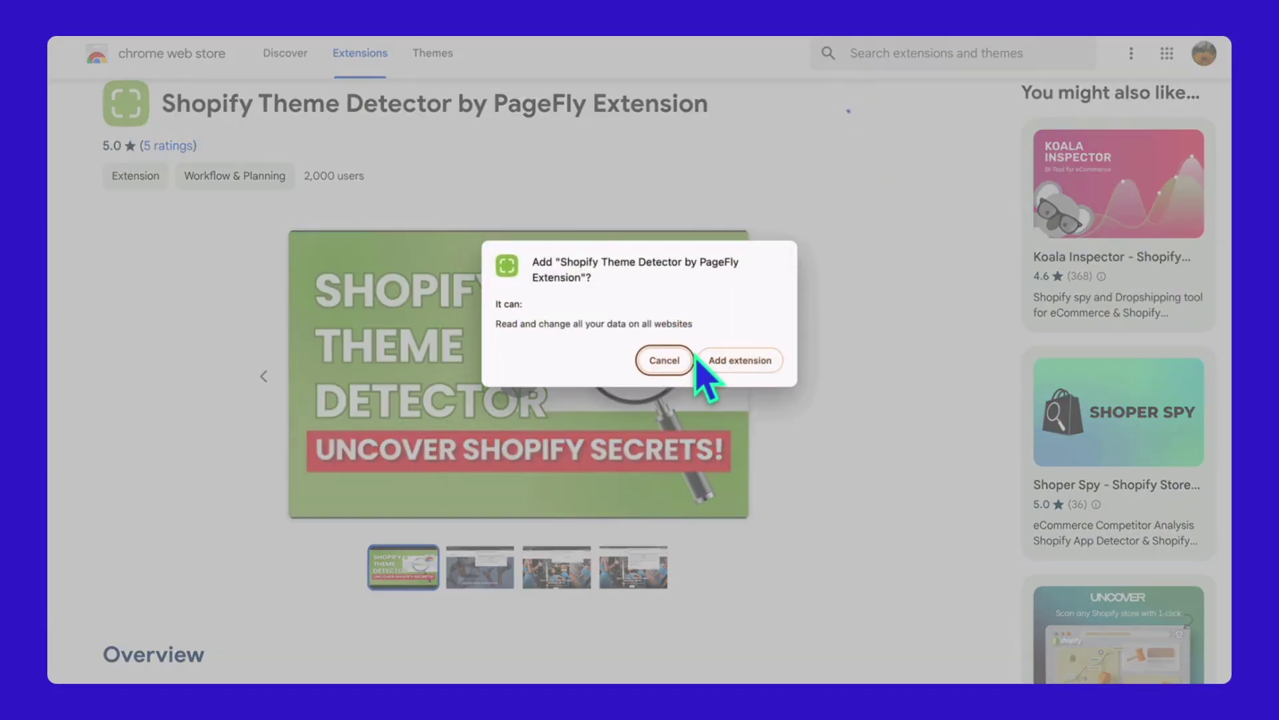
{"action": "left_click", "coordinate": [740, 361]}
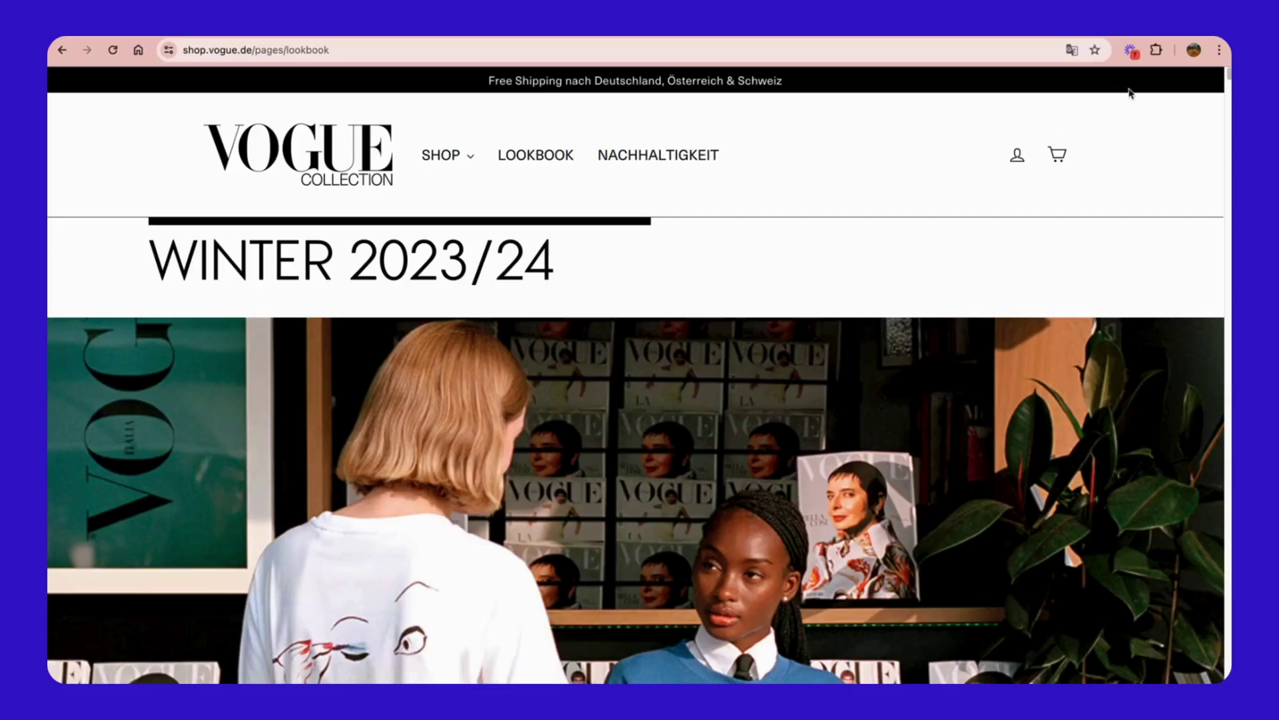
- Run Shopify Theme Detector on Vogue Collection and follow its Motion link to the Theme Store page
{"action": "left_click", "coordinate": [1157, 50]}
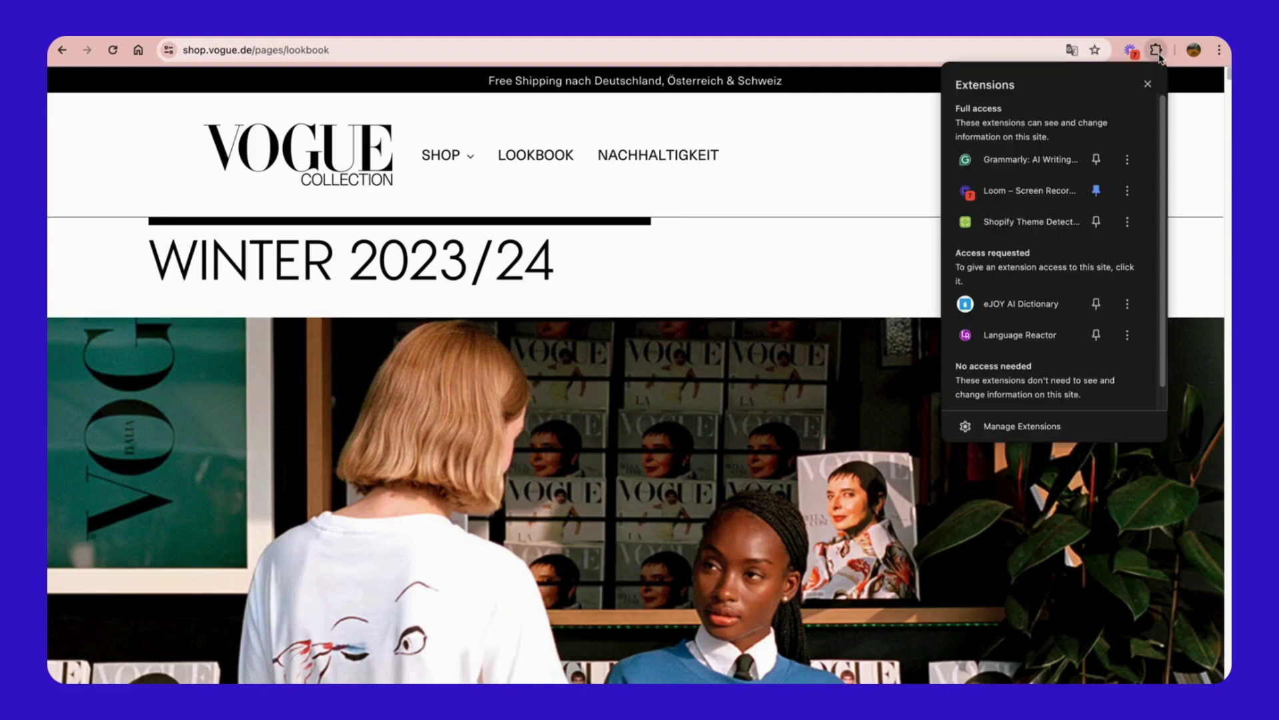
{"action": "left_click", "coordinate": [1029, 220]}
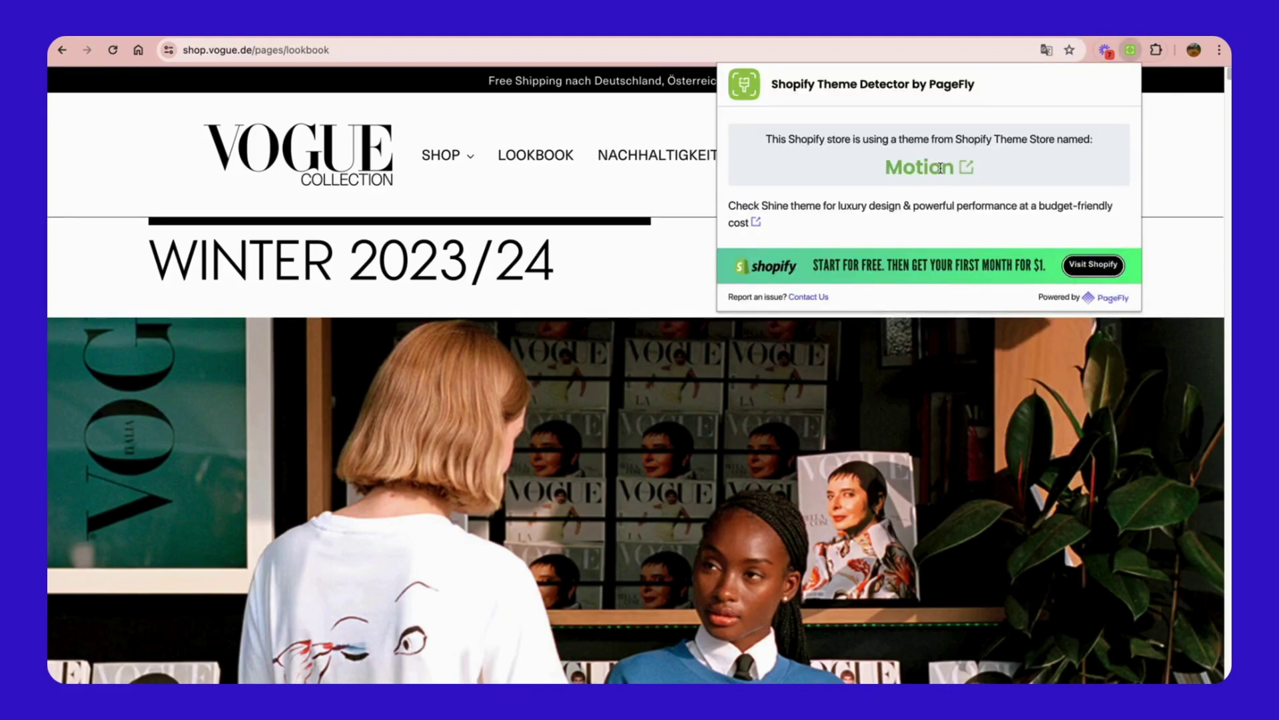
{"action": "left_click", "coordinate": [969, 168]}
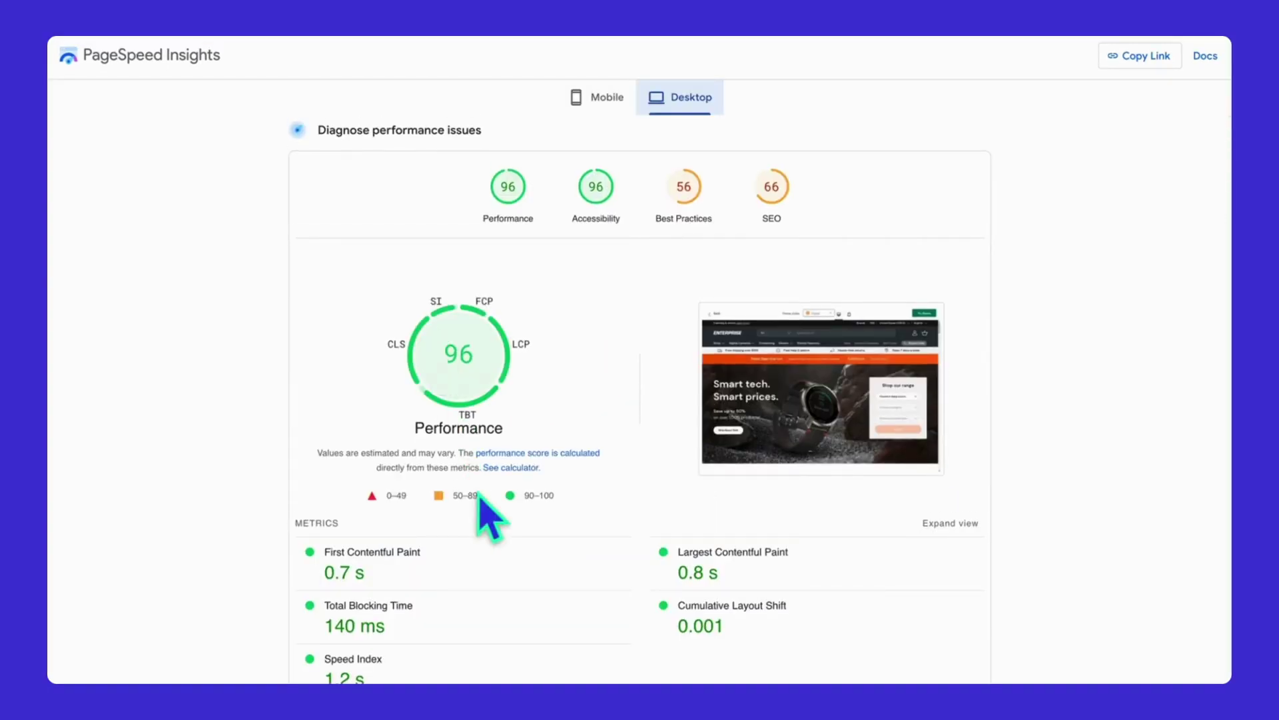
{"action": "scroll", "coordinate": [489, 519], "scroll_direction": "down", "scroll_amount": 5}
{"action": "scroll", "coordinate": [490, 520], "scroll_direction": "down", "scroll_amount": 5}
{"action": "scroll", "coordinate": [489, 520], "scroll_direction": "down", "scroll_amount": 3}
{"action": "scroll", "coordinate": [490, 520], "scroll_direction": "down", "scroll_amount": 1}
- Expand the 'Minimize main-thread work' diagnostic in the mobile report
{"action": "left_click", "coordinate": [588, 261]}
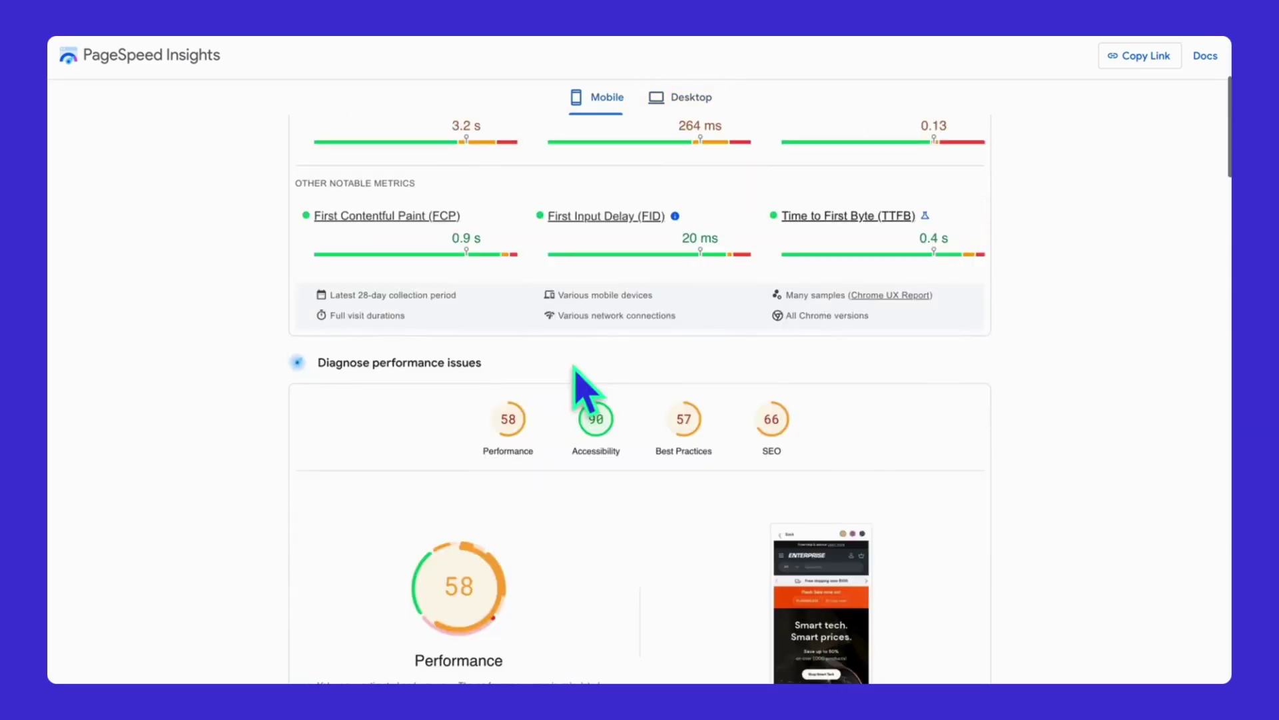
{"action": "scroll", "coordinate": [575, 370], "scroll_direction": "down", "scroll_amount": 3}
{"action": "scroll", "coordinate": [575, 370], "scroll_direction": "down", "scroll_amount": 2}
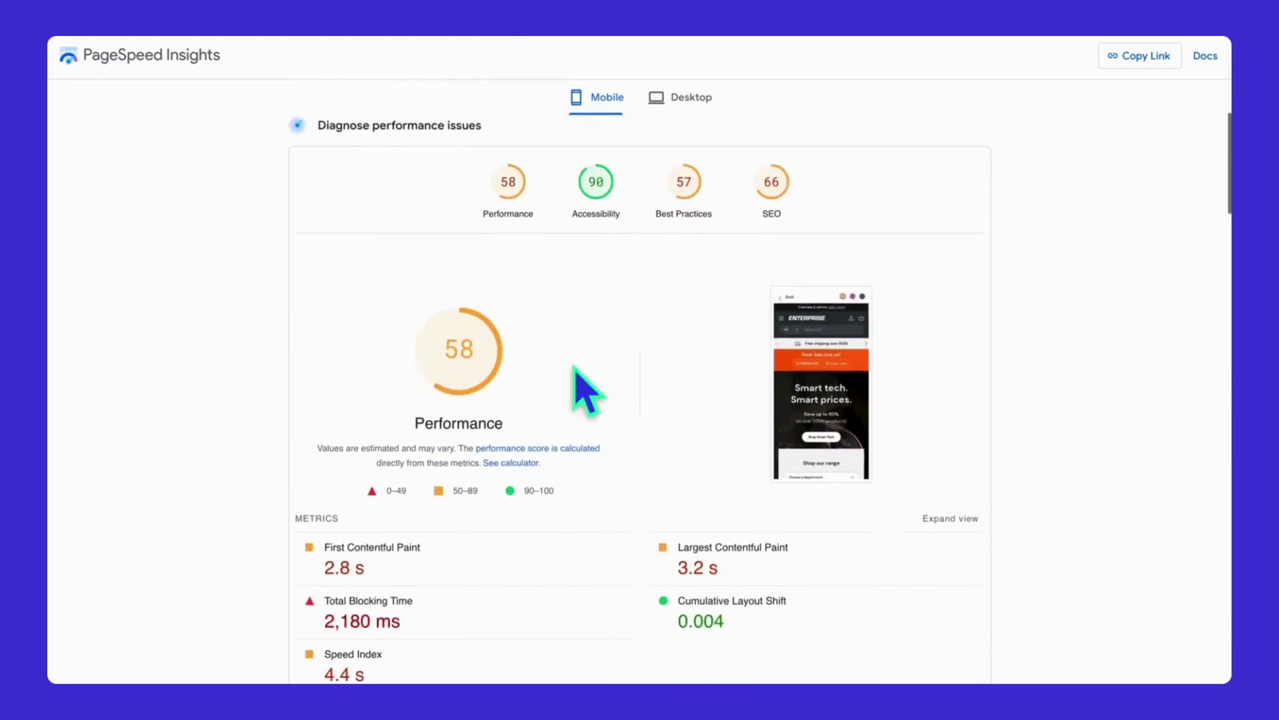
{"action": "mouse_move", "coordinate": [459, 345]}
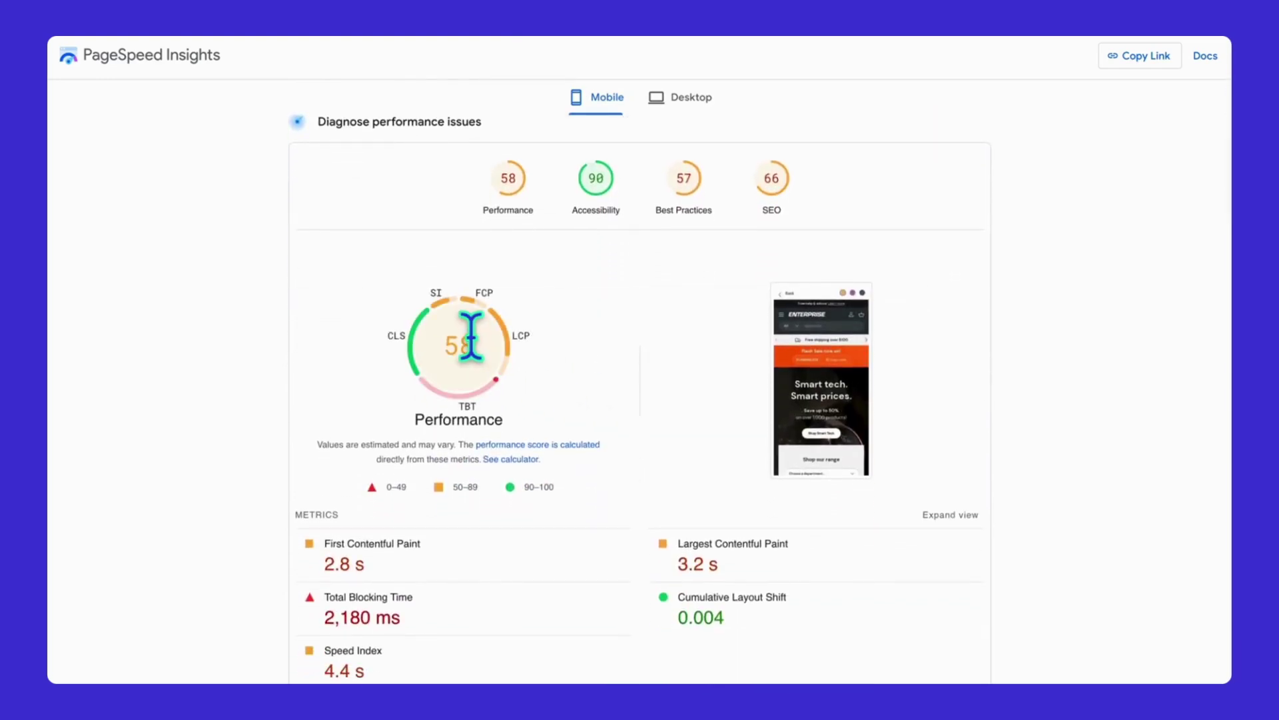
{"action": "scroll", "coordinate": [469, 335], "scroll_direction": "down", "scroll_amount": 5}
{"action": "scroll", "coordinate": [470, 340], "scroll_direction": "down", "scroll_amount": 2}
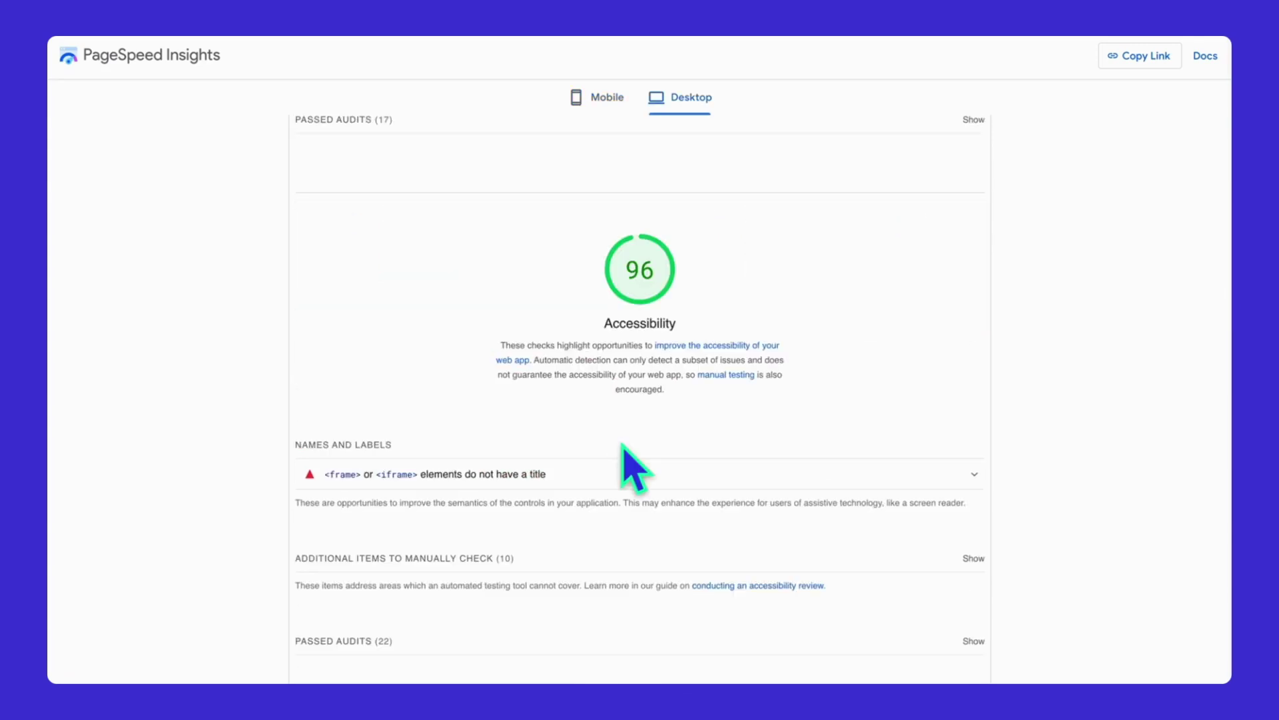
{"action": "scroll", "coordinate": [621, 450], "scroll_direction": "down", "scroll_amount": 5}
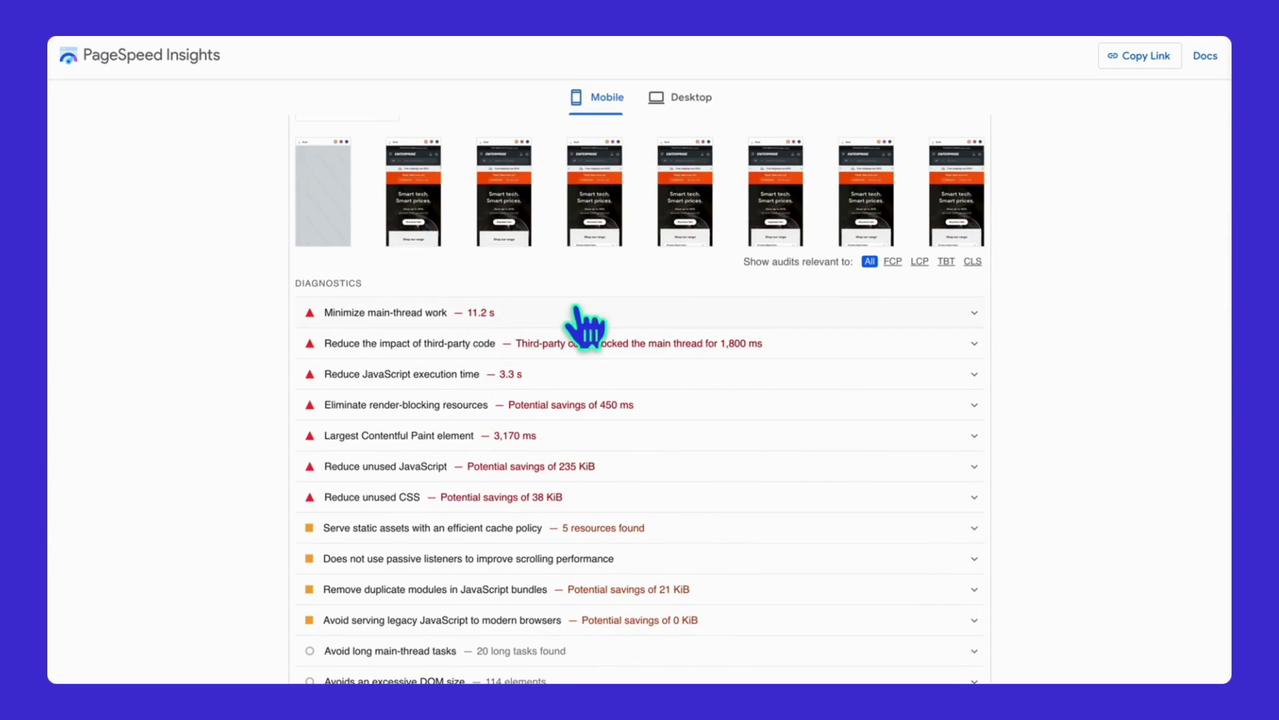
- Expand 'Minimize main-thread work', 'Reduce the impact of third-party code' and 'Uses deprecated APIs'
{"action": "left_click", "coordinate": [585, 312]}
{"action": "scroll", "coordinate": [585, 320], "scroll_direction": "down", "scroll_amount": 2}
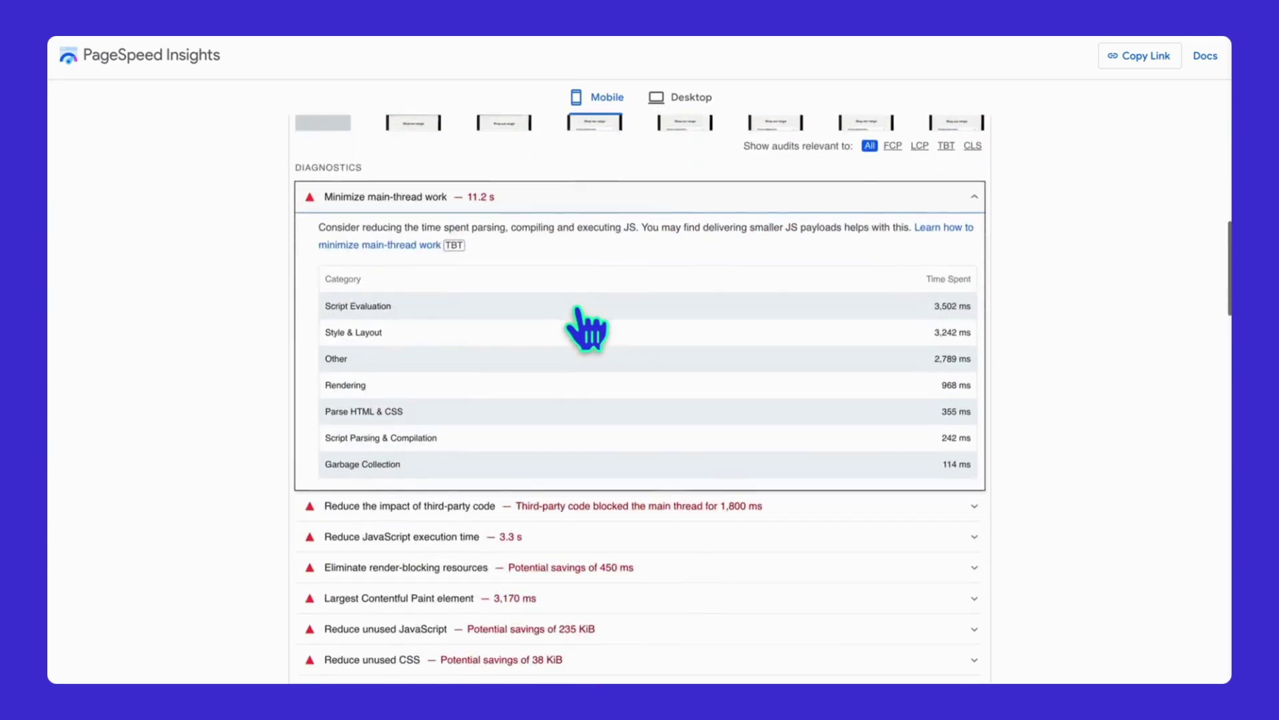
{"action": "scroll", "coordinate": [585, 330], "scroll_direction": "down", "scroll_amount": 1}
{"action": "left_click", "coordinate": [866, 450]}
{"action": "scroll", "coordinate": [871, 484], "scroll_direction": "down", "scroll_amount": 5}
{"action": "scroll", "coordinate": [871, 483], "scroll_direction": "down", "scroll_amount": 5}
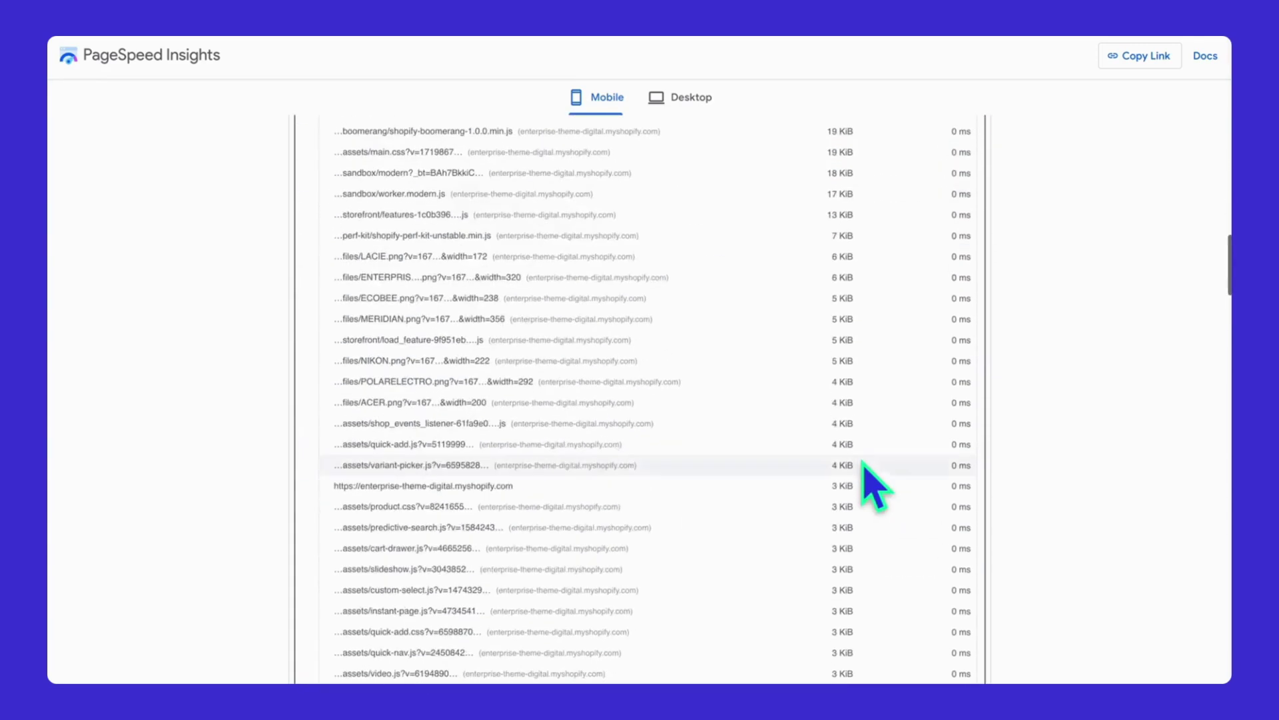
{"action": "scroll", "coordinate": [872, 484], "scroll_direction": "down", "scroll_amount": 5}
{"action": "scroll", "coordinate": [845, 410], "scroll_direction": "down", "scroll_amount": 8}
{"action": "scroll", "coordinate": [842, 401], "scroll_direction": "down", "scroll_amount": 2}
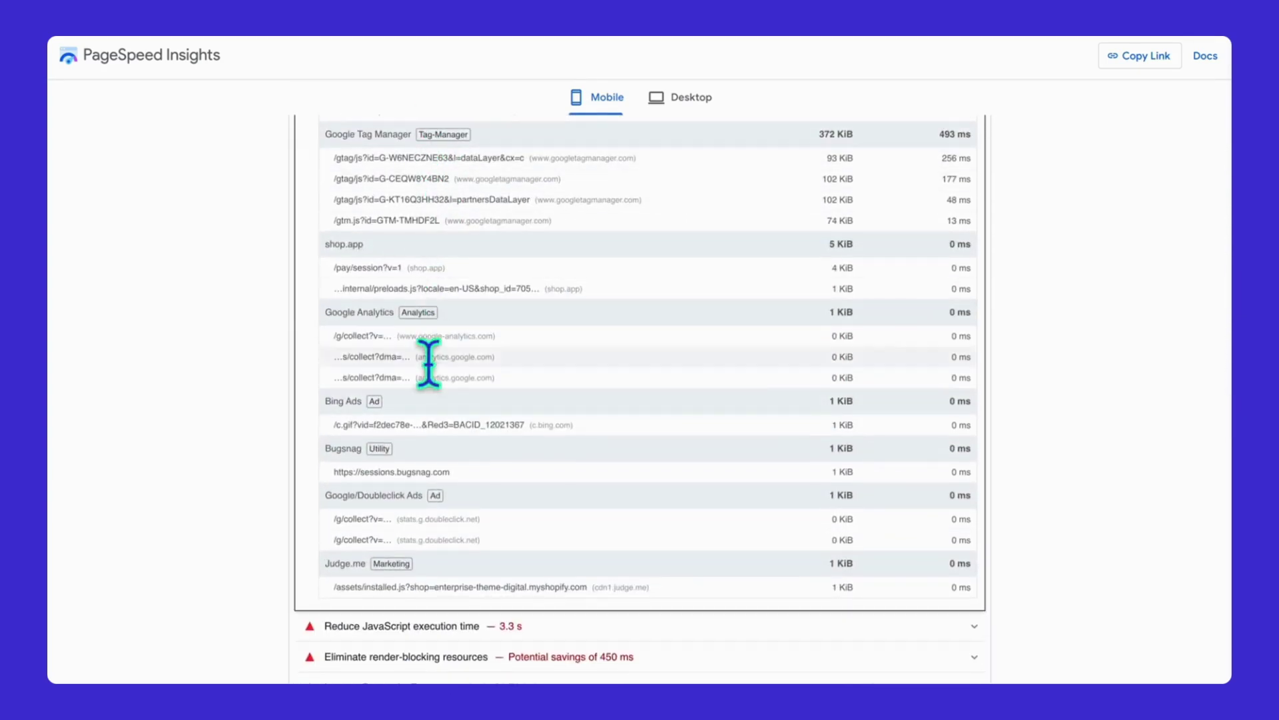
{"action": "scroll", "coordinate": [460, 517], "scroll_direction": "down", "scroll_amount": 8}
{"action": "scroll", "coordinate": [460, 517], "scroll_direction": "down", "scroll_amount": 8}
{"action": "scroll", "coordinate": [460, 517], "scroll_direction": "down", "scroll_amount": 5}
{"action": "scroll", "coordinate": [459, 519], "scroll_direction": "down", "scroll_amount": 3}
{"action": "scroll", "coordinate": [460, 524], "scroll_direction": "down", "scroll_amount": 1}
{"action": "scroll", "coordinate": [460, 525], "scroll_direction": "down", "scroll_amount": 6}
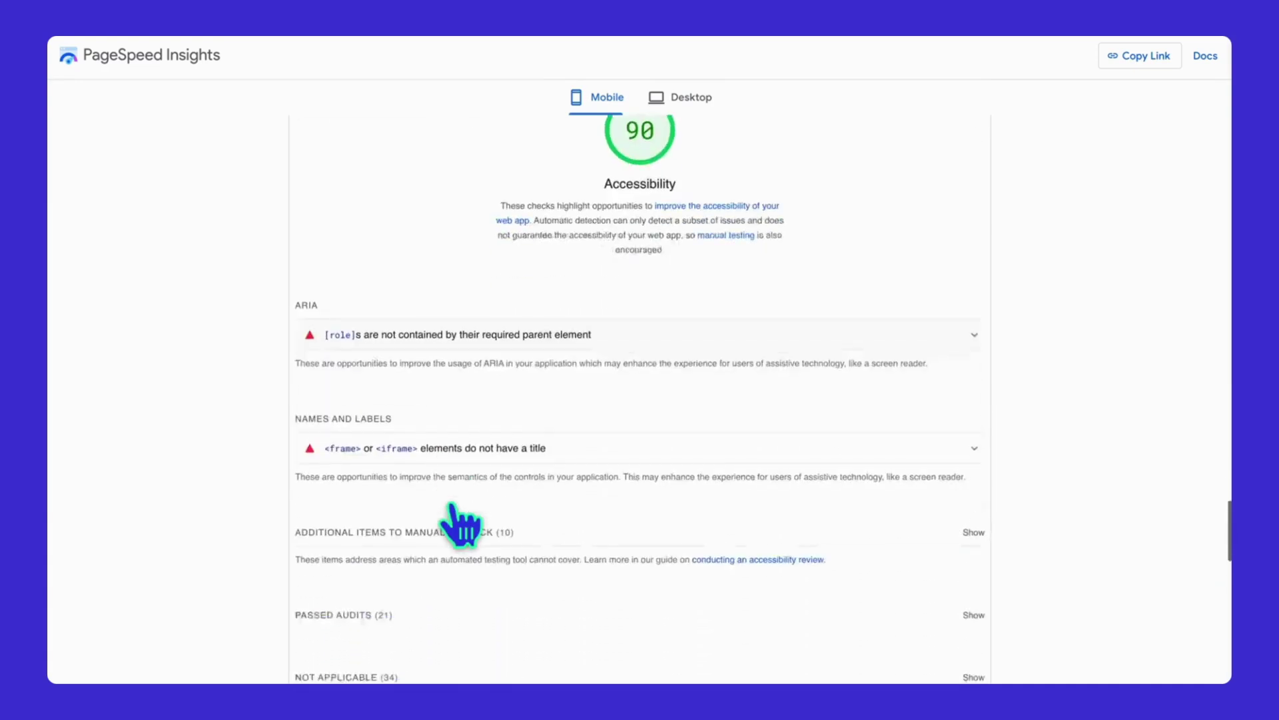
{"action": "scroll", "coordinate": [461, 524], "scroll_direction": "down", "scroll_amount": 6}
{"action": "scroll", "coordinate": [460, 525], "scroll_direction": "down", "scroll_amount": 2}
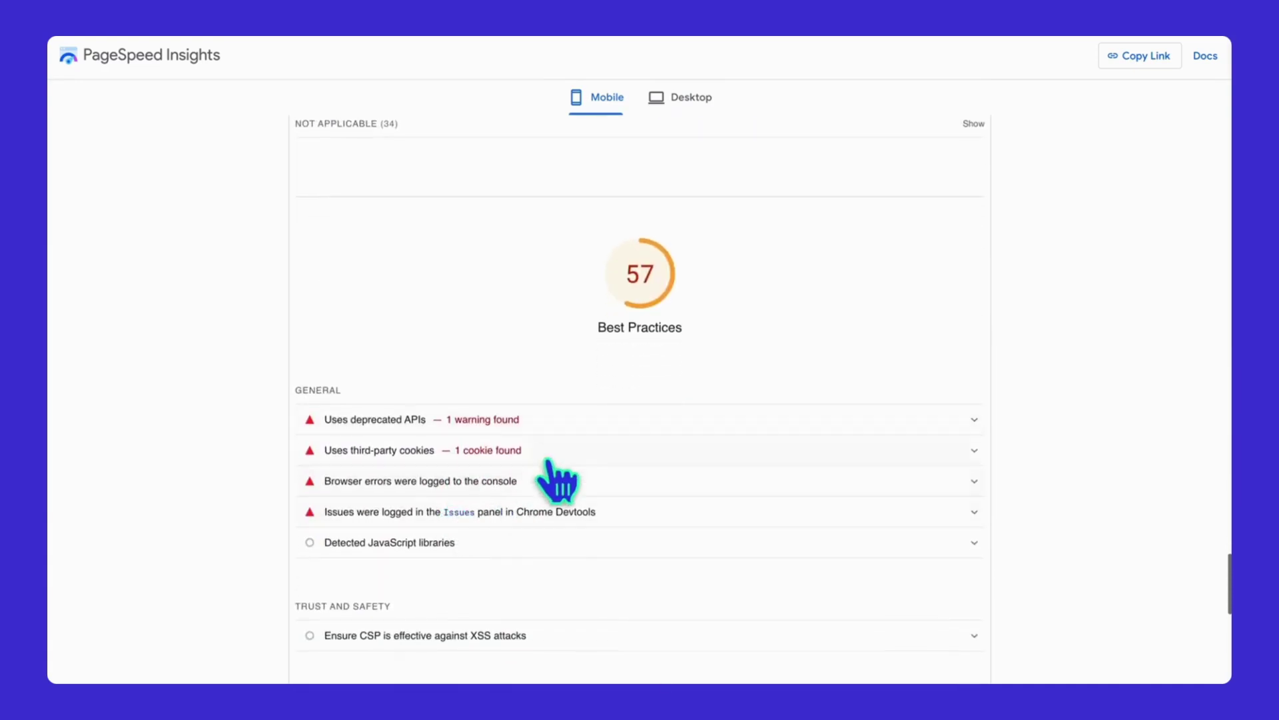
{"action": "left_click", "coordinate": [595, 419]}
{"action": "scroll", "coordinate": [595, 440], "scroll_direction": "down", "scroll_amount": 2}
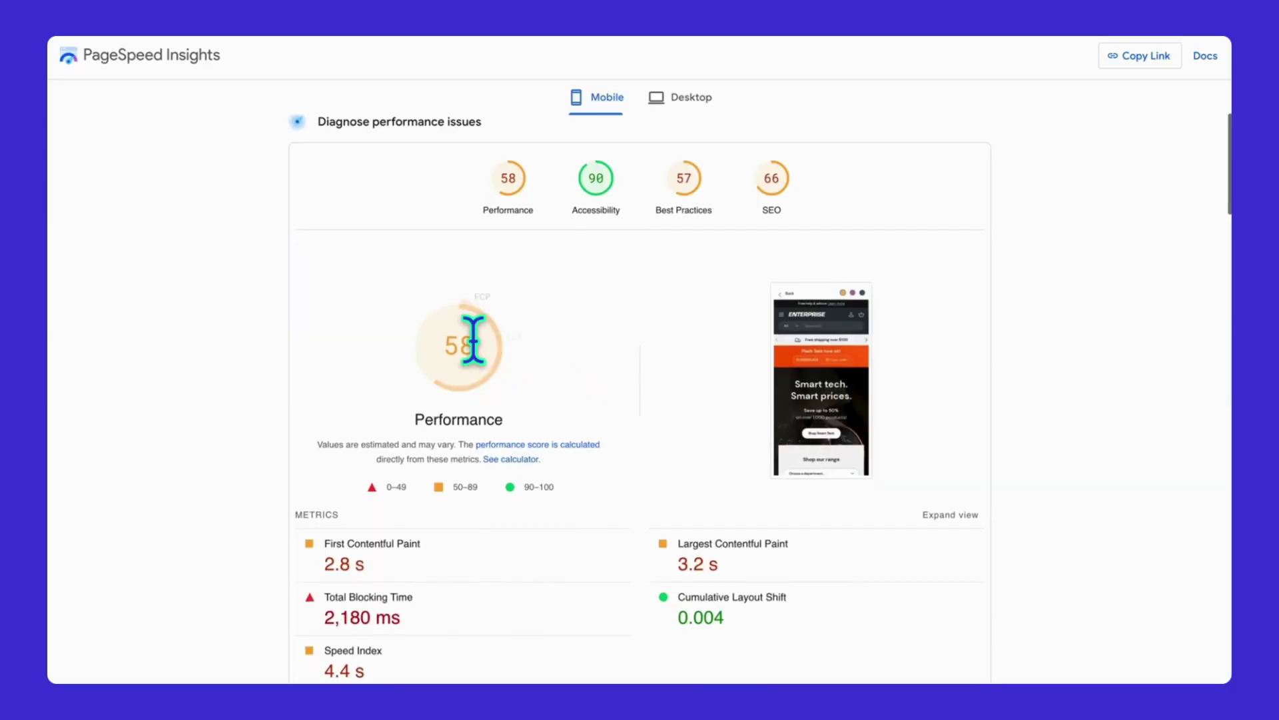
{"action": "mouse_move", "coordinate": [458, 345]}
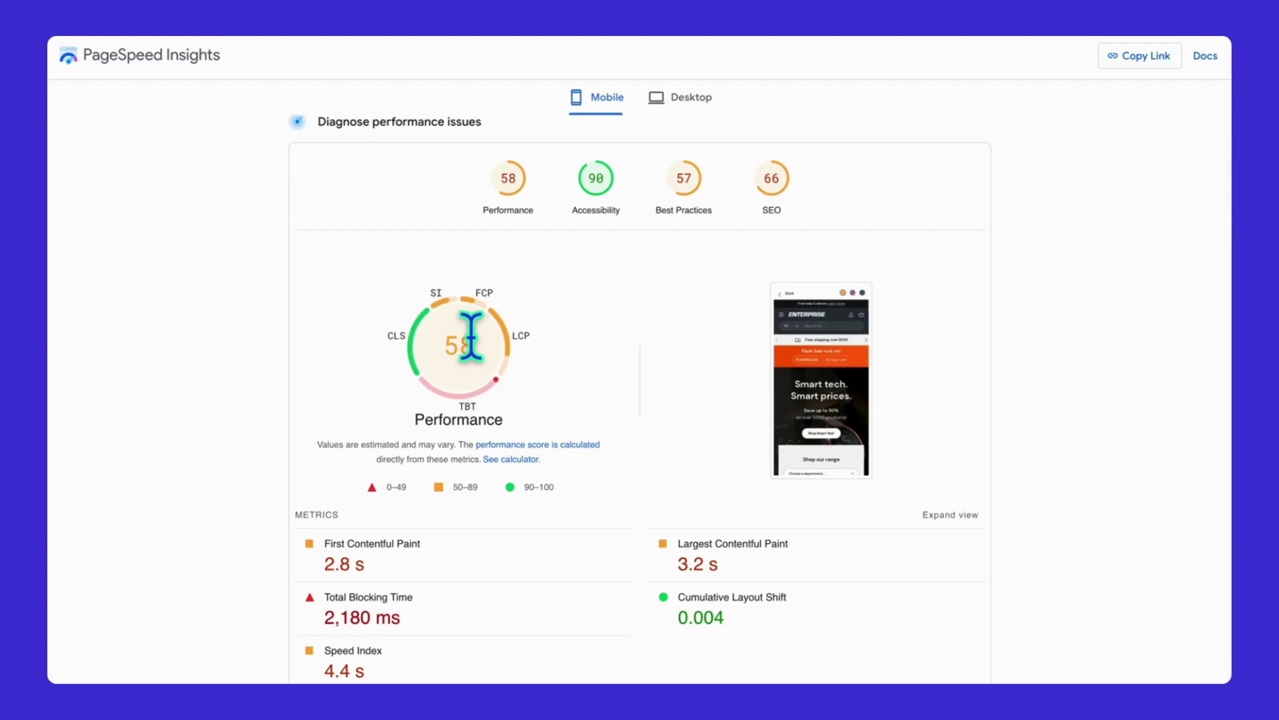
{"action": "scroll", "coordinate": [470, 340], "scroll_direction": "down", "scroll_amount": 5}
{"action": "scroll", "coordinate": [469, 344], "scroll_direction": "down", "scroll_amount": 3}
{"action": "scroll", "coordinate": [479, 350], "scroll_direction": "down", "scroll_amount": 3}
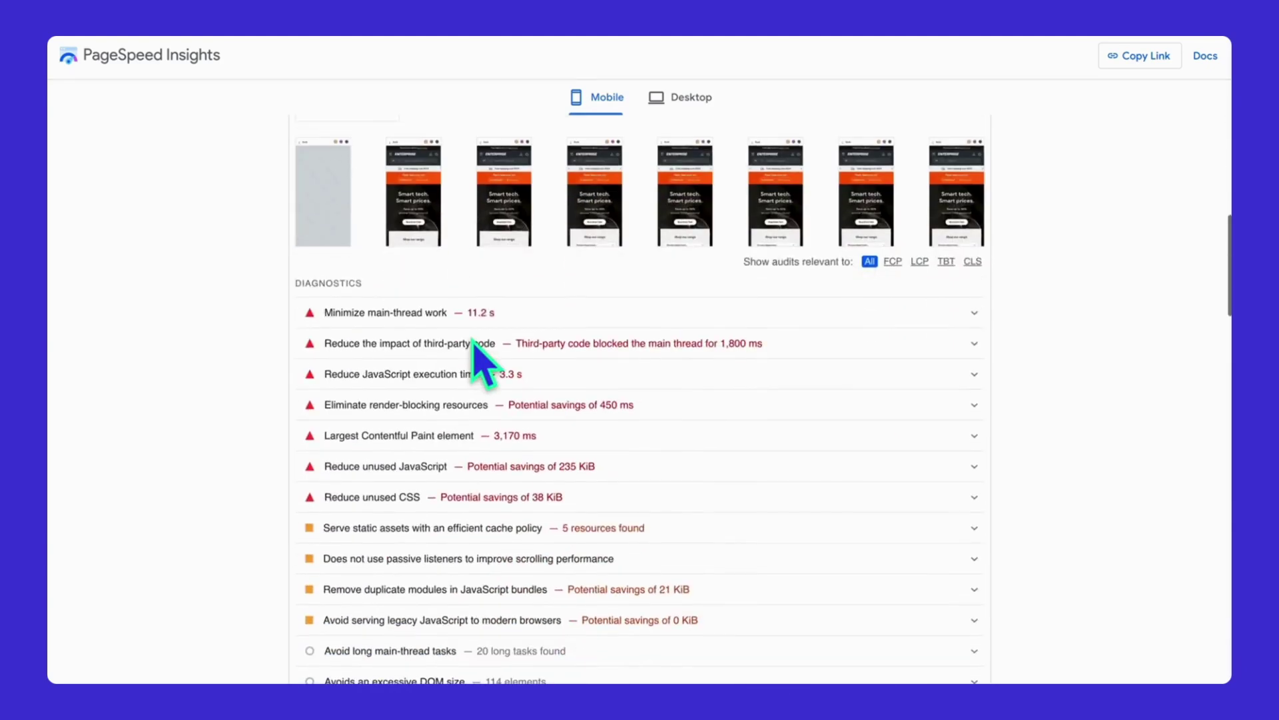
- Expand the 'Minimize main-thread work' breakdown before moving to the Electro demo
{"action": "left_click", "coordinate": [590, 312]}
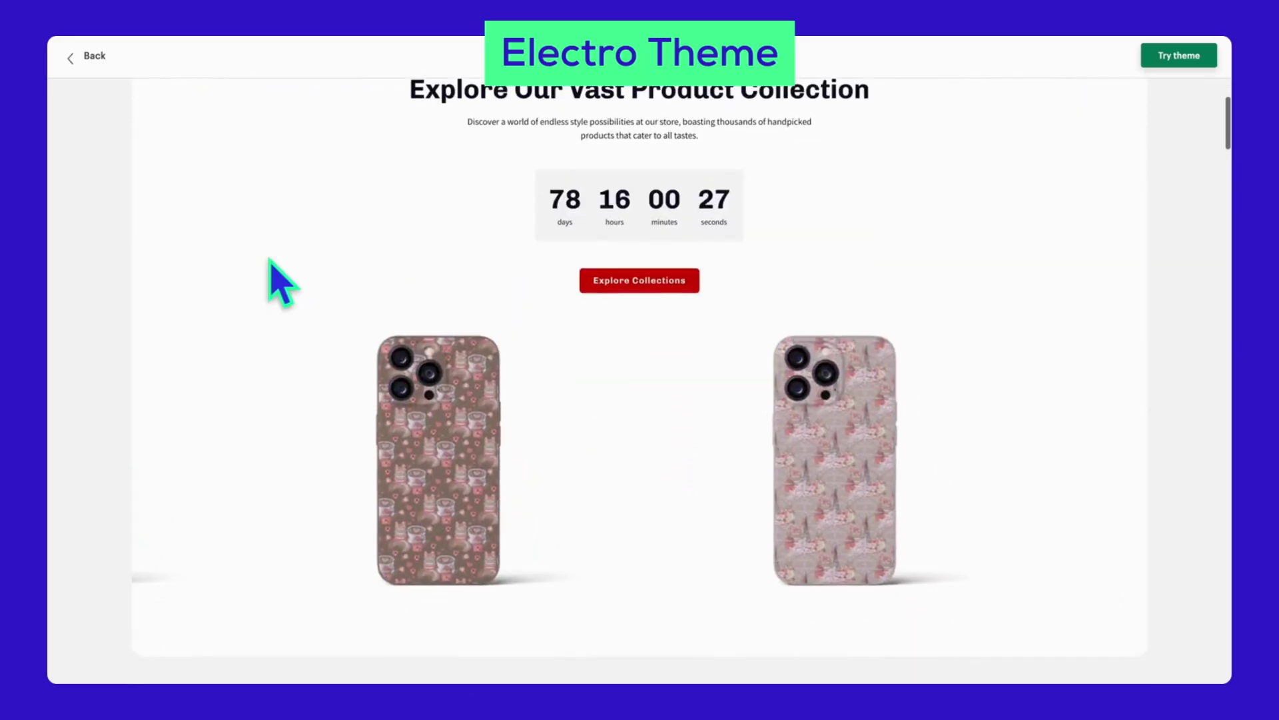
{"action": "scroll", "coordinate": [671, 275], "scroll_direction": "down", "scroll_amount": 5}
{"action": "scroll", "coordinate": [668, 300], "scroll_direction": "down", "scroll_amount": 5}
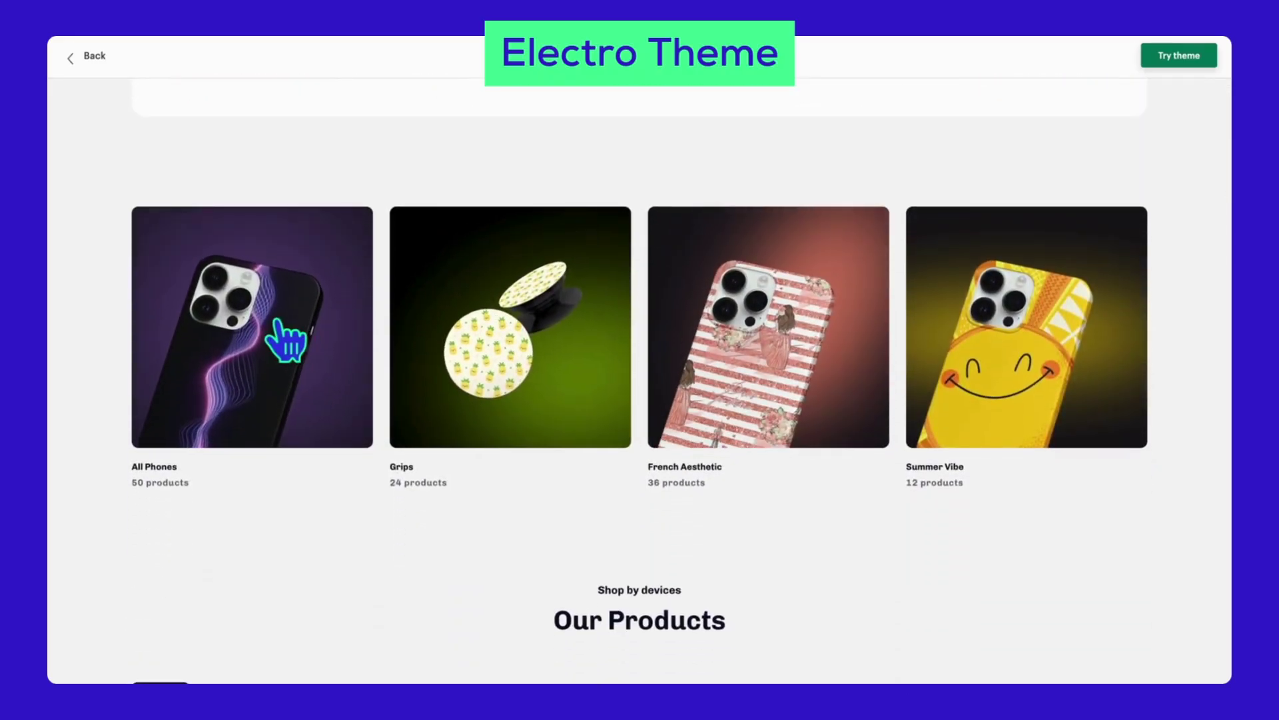
{"action": "scroll", "coordinate": [288, 343], "scroll_direction": "down", "scroll_amount": 3}
{"action": "scroll", "coordinate": [287, 343], "scroll_direction": "down", "scroll_amount": 5}
{"action": "scroll", "coordinate": [291, 340], "scroll_direction": "down", "scroll_amount": 2}
{"action": "scroll", "coordinate": [290, 340], "scroll_direction": "down", "scroll_amount": 1}
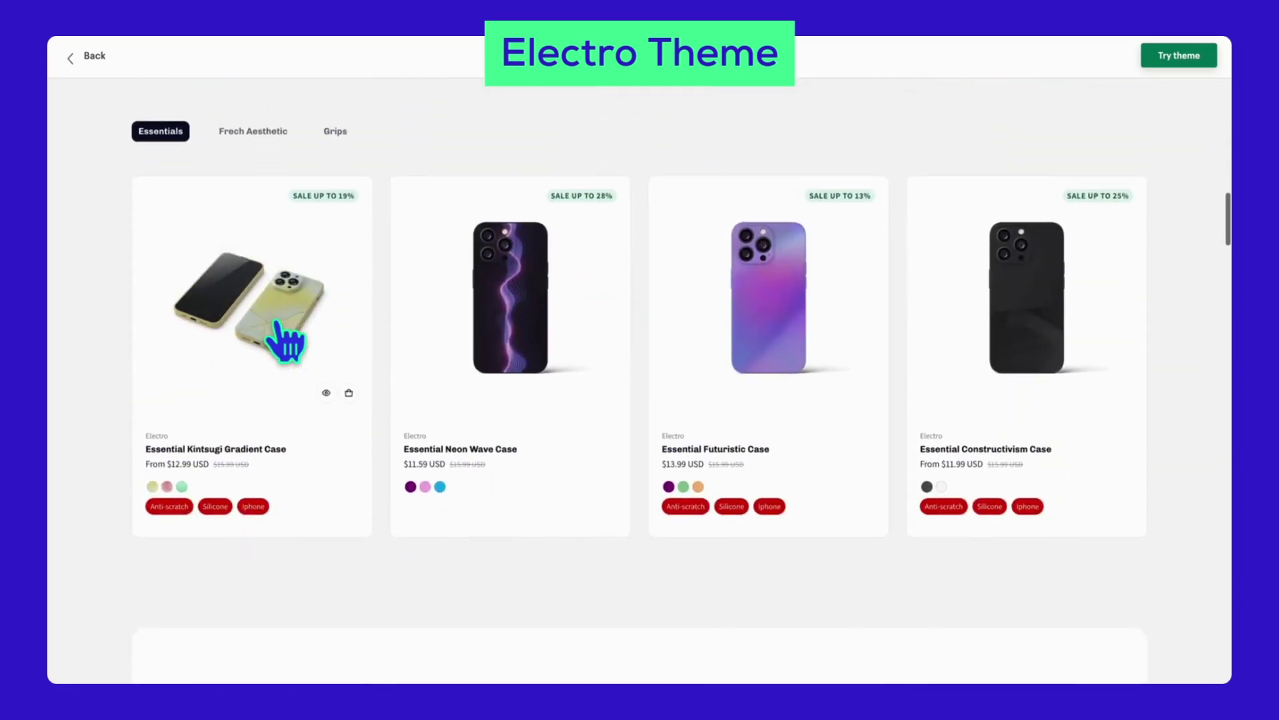
- Show the Neon Wave case in blue and Futuristic case in orange, then check the Futuristic Case quick view's devices, keeping Iphone 13
{"action": "left_click", "coordinate": [440, 486]}
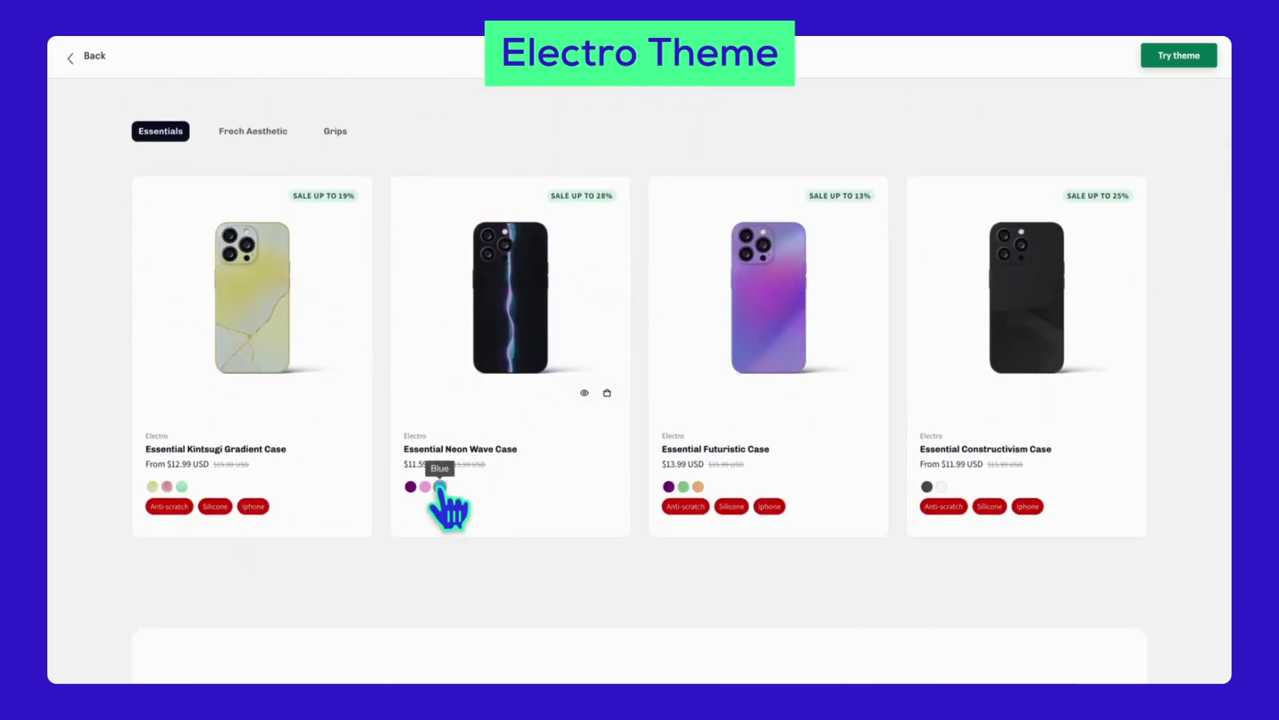
{"action": "left_click", "coordinate": [697, 487]}
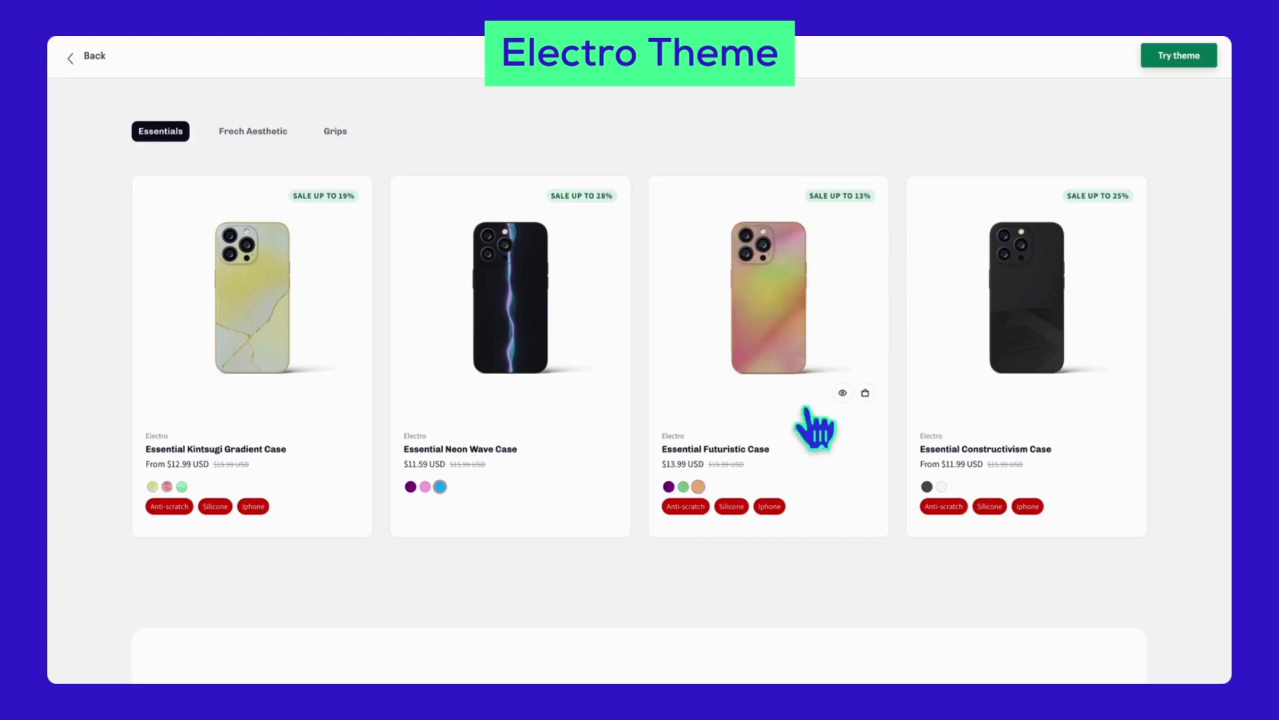
{"action": "left_click", "coordinate": [842, 395]}
{"action": "left_click", "coordinate": [715, 355]}
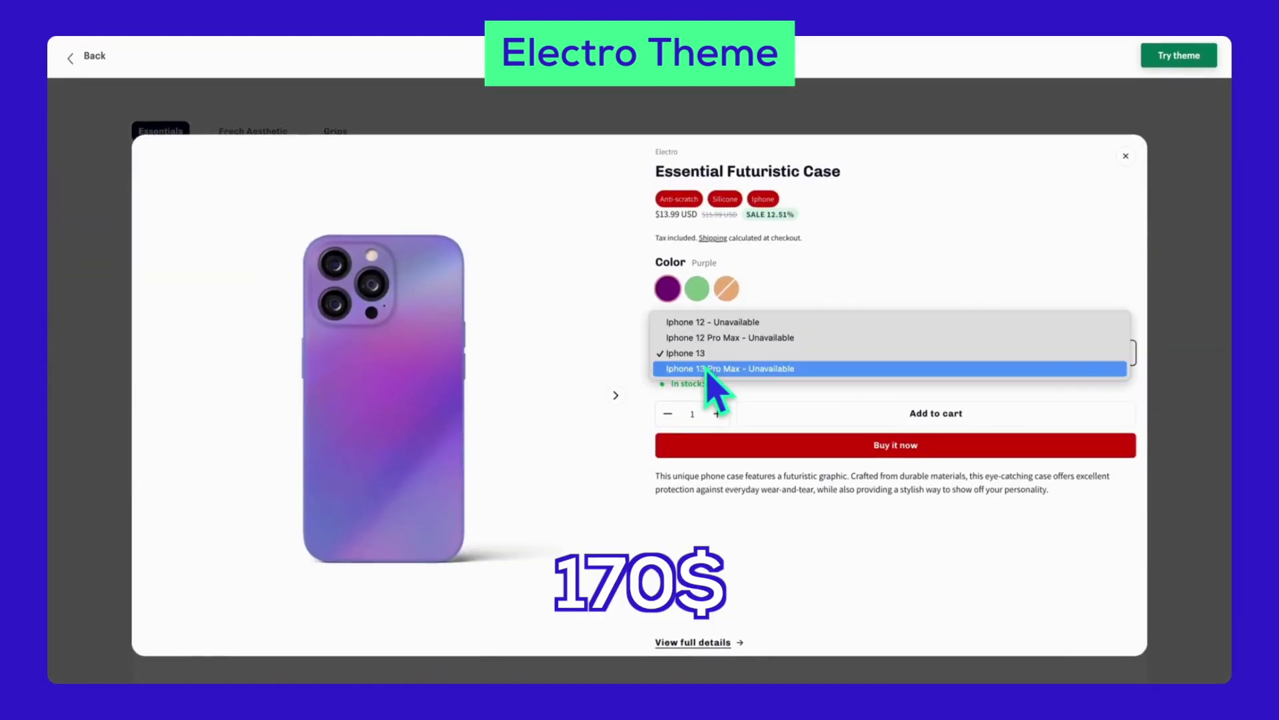
{"action": "left_click", "coordinate": [700, 500]}
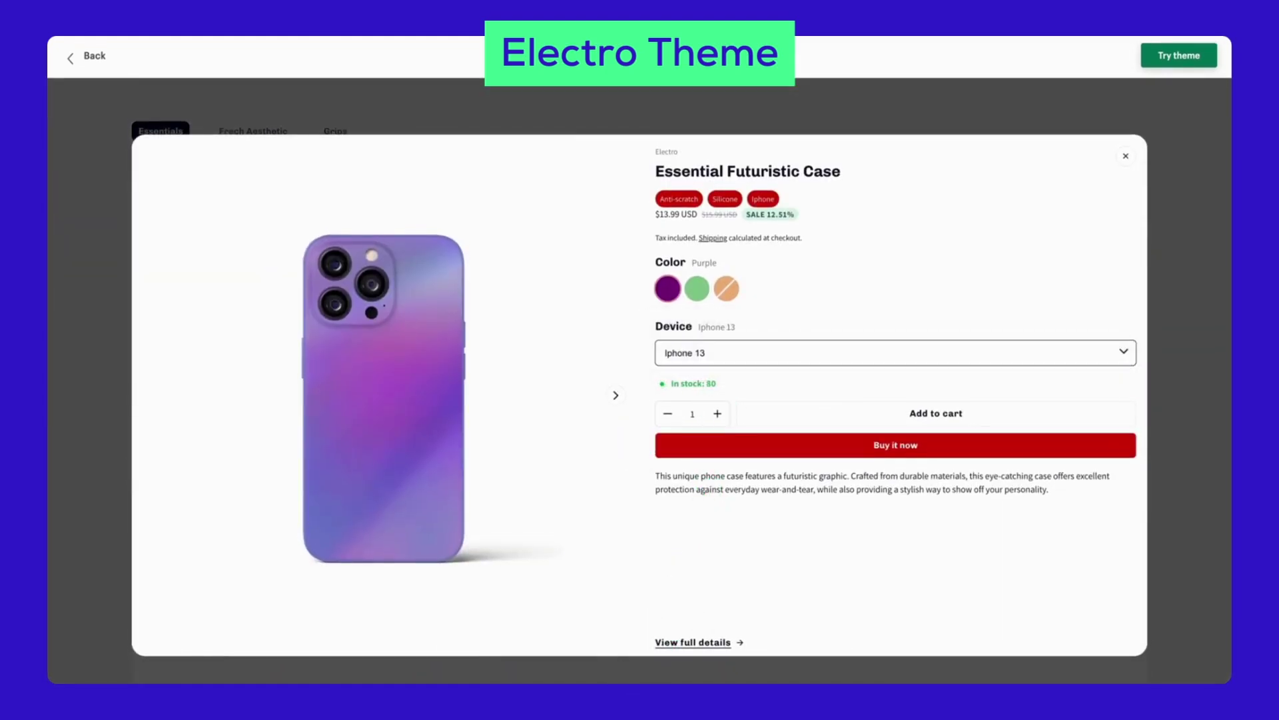
{"action": "key", "text": "Escape"}
{"action": "scroll", "coordinate": [640, 400], "scroll_direction": "down", "scroll_amount": 10}
{"action": "scroll", "coordinate": [641, 400], "scroll_direction": "down", "scroll_amount": 8}
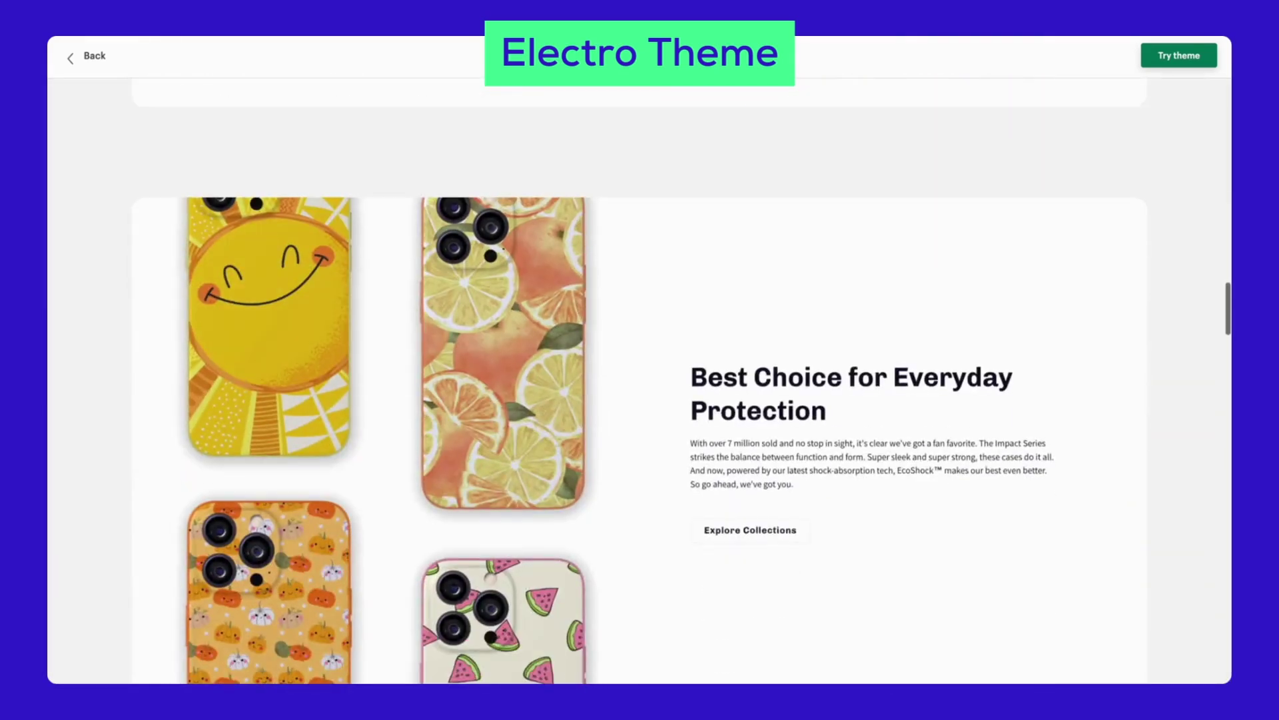
{"action": "scroll", "coordinate": [640, 399], "scroll_direction": "down", "scroll_amount": 8}
{"action": "scroll", "coordinate": [640, 400], "scroll_direction": "down", "scroll_amount": 2}
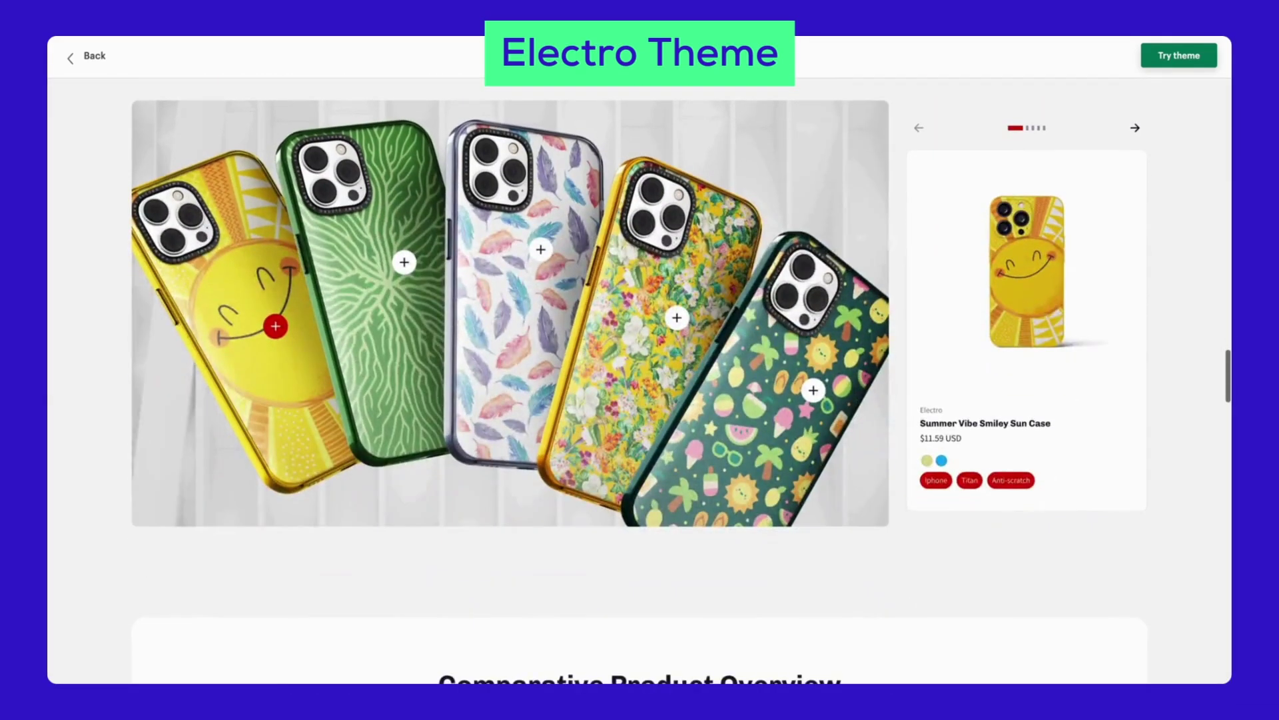
{"action": "scroll", "coordinate": [640, 399], "scroll_direction": "down", "scroll_amount": 3}
{"action": "scroll", "coordinate": [639, 400], "scroll_direction": "down", "scroll_amount": 8}
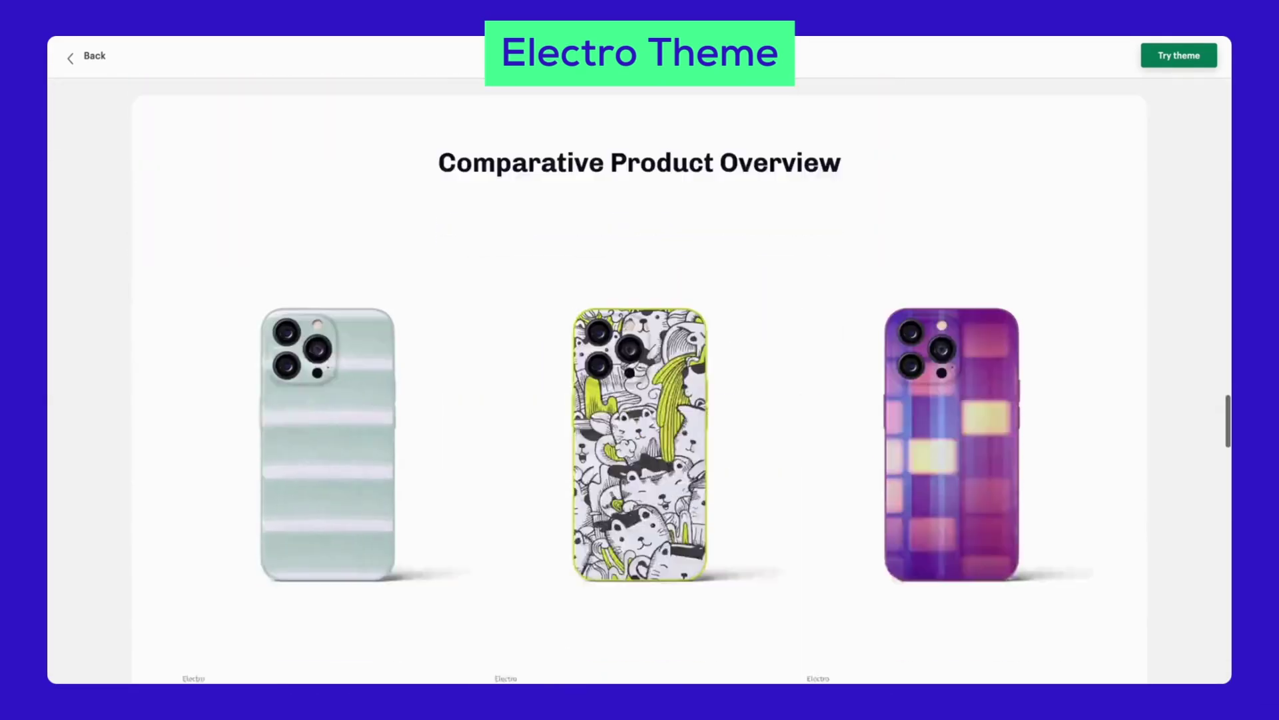
{"action": "scroll", "coordinate": [640, 400], "scroll_direction": "down", "scroll_amount": 8}
{"action": "scroll", "coordinate": [640, 401], "scroll_direction": "down", "scroll_amount": 2}
{"action": "scroll", "coordinate": [640, 401], "scroll_direction": "down", "scroll_amount": 6}
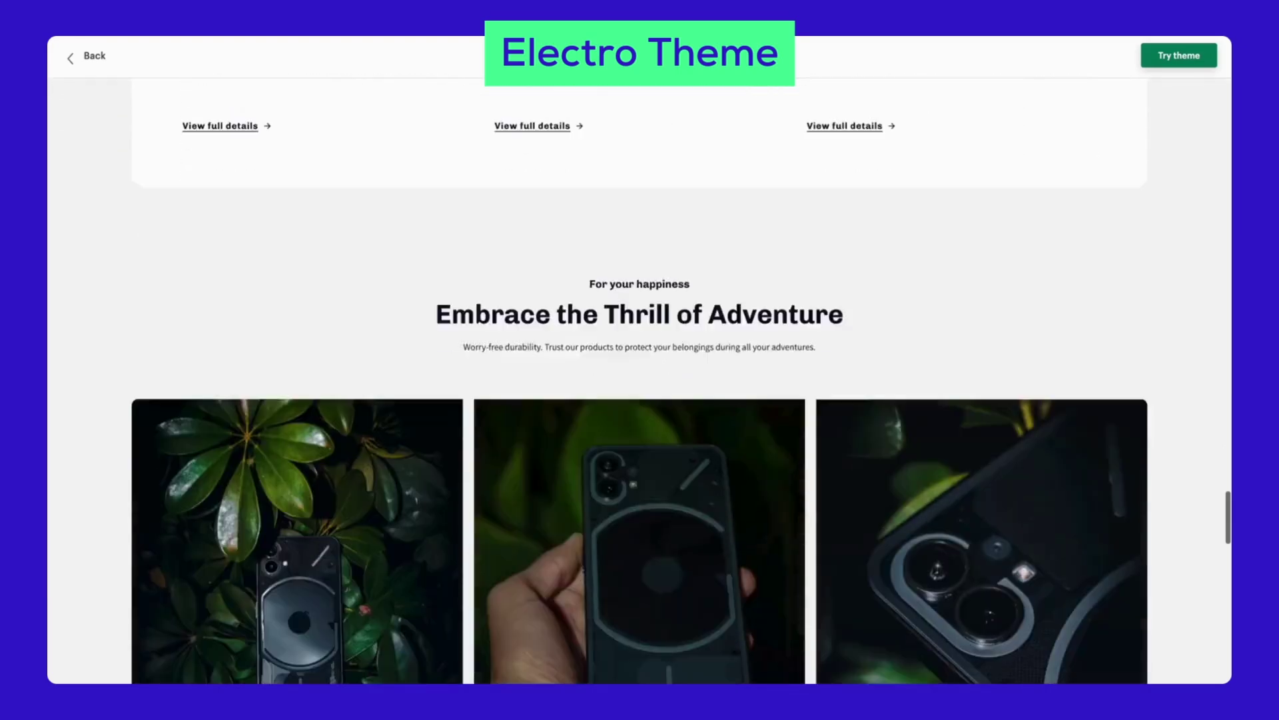
{"action": "scroll", "coordinate": [640, 400], "scroll_direction": "down", "scroll_amount": 3}
{"action": "scroll", "coordinate": [640, 400], "scroll_direction": "down", "scroll_amount": 6}
{"action": "scroll", "coordinate": [640, 400], "scroll_direction": "down", "scroll_amount": 3}
{"action": "scroll", "coordinate": [641, 401], "scroll_direction": "down", "scroll_amount": 2}
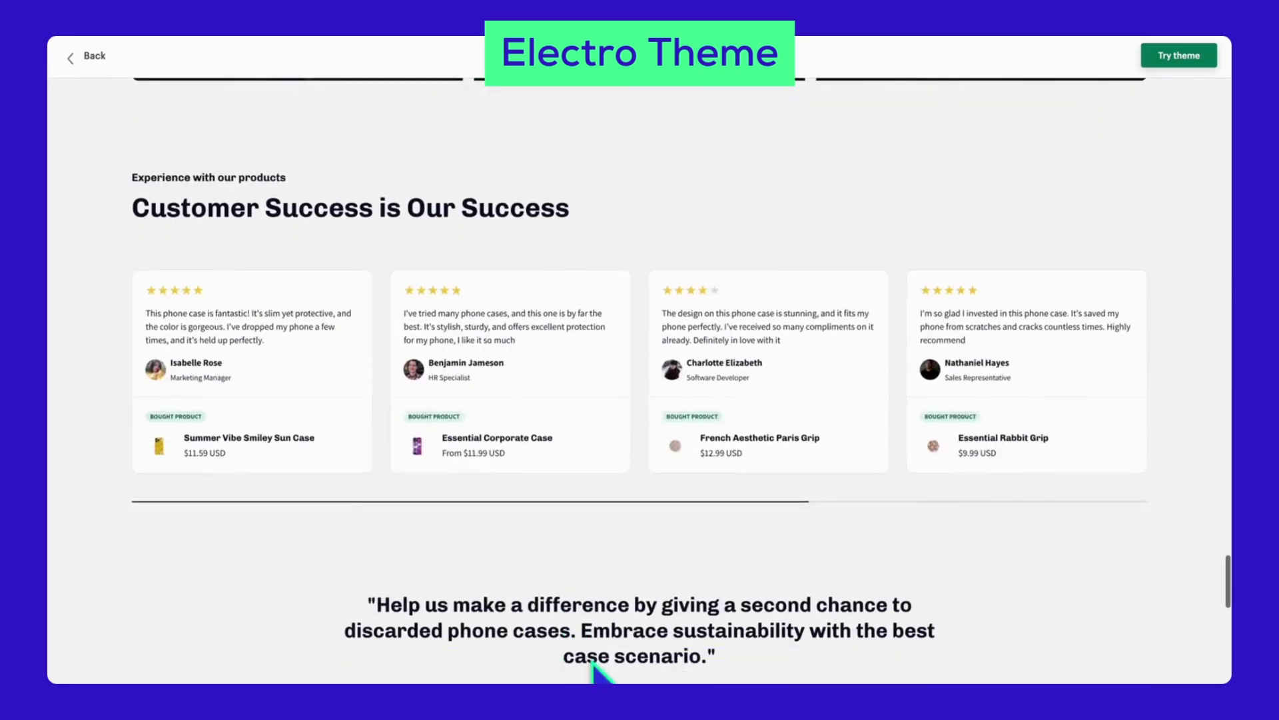
- Advance the customer reviews carousel by one card on the way to the footer
{"action": "mouse_move", "coordinate": [769, 370]}
{"action": "left_click", "coordinate": [1147, 385]}
{"action": "scroll", "coordinate": [848, 522], "scroll_direction": "down", "scroll_amount": 4}
{"action": "scroll", "coordinate": [848, 522], "scroll_direction": "down", "scroll_amount": 4}
{"action": "scroll", "coordinate": [847, 522], "scroll_direction": "down", "scroll_amount": 2}
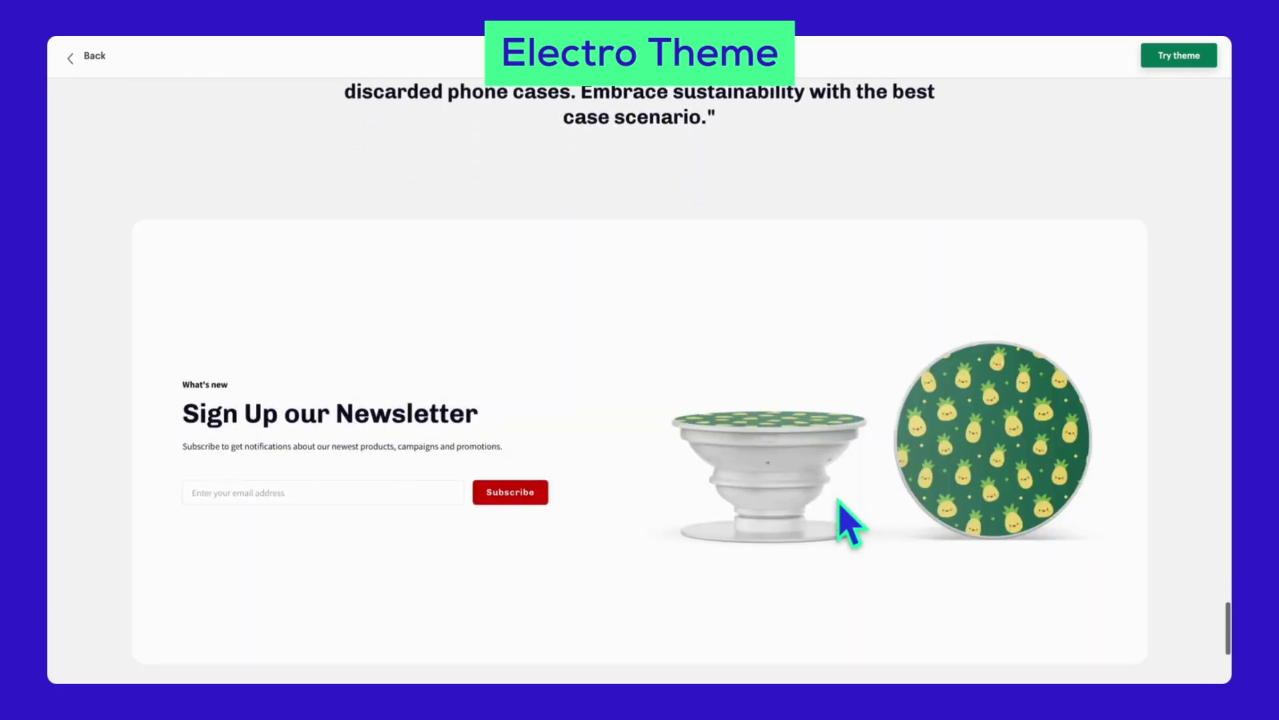
{"action": "scroll", "coordinate": [762, 395], "scroll_direction": "down", "scroll_amount": 6}
{"action": "scroll", "coordinate": [761, 394], "scroll_direction": "down", "scroll_amount": 3}
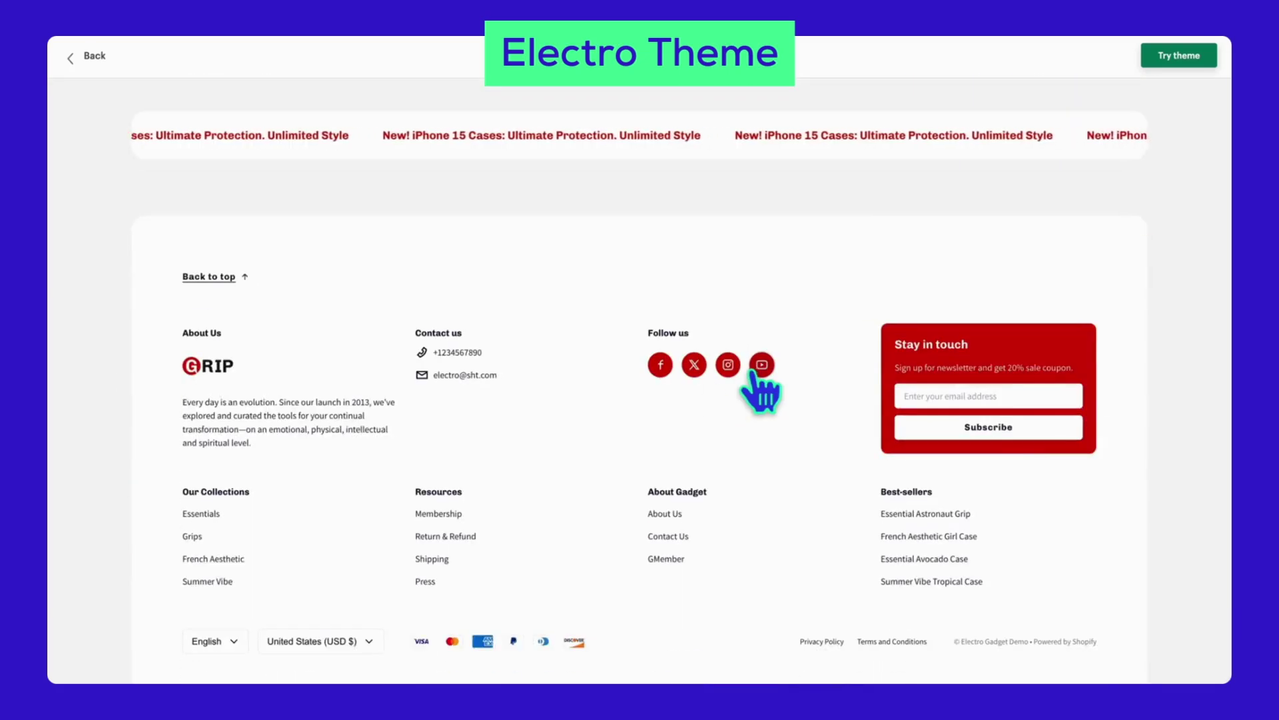
- From the Grips collection, check the filters without applying any and open Essential Coffee Cup Grip
{"action": "left_click", "coordinate": [215, 529]}
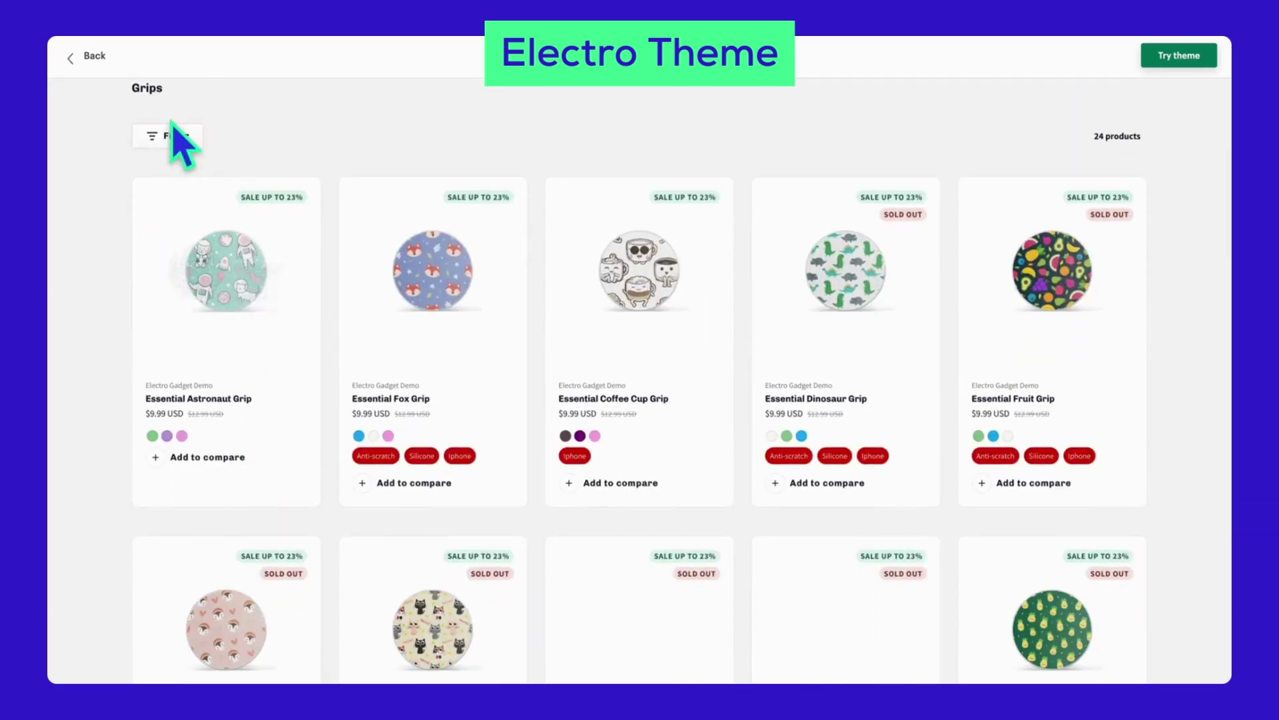
{"action": "left_click", "coordinate": [168, 164]}
{"action": "scroll", "coordinate": [175, 420], "scroll_direction": "down", "scroll_amount": 4}
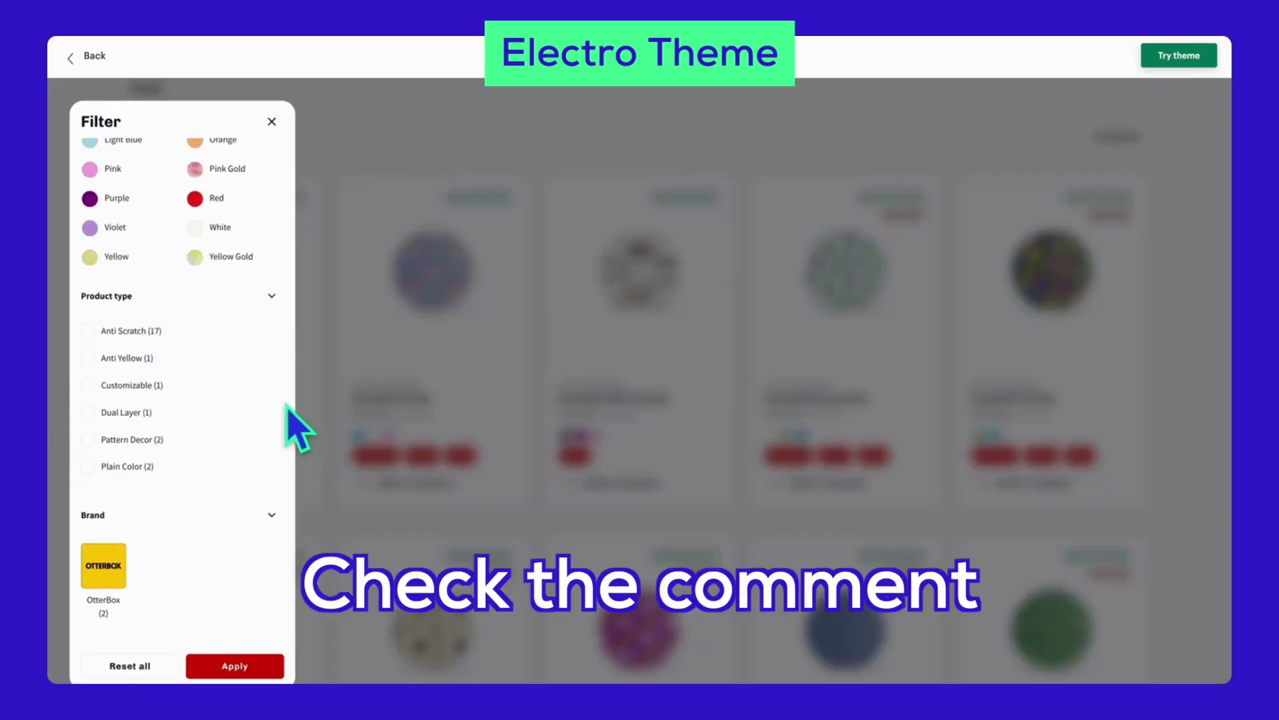
{"action": "left_click", "coordinate": [300, 431]}
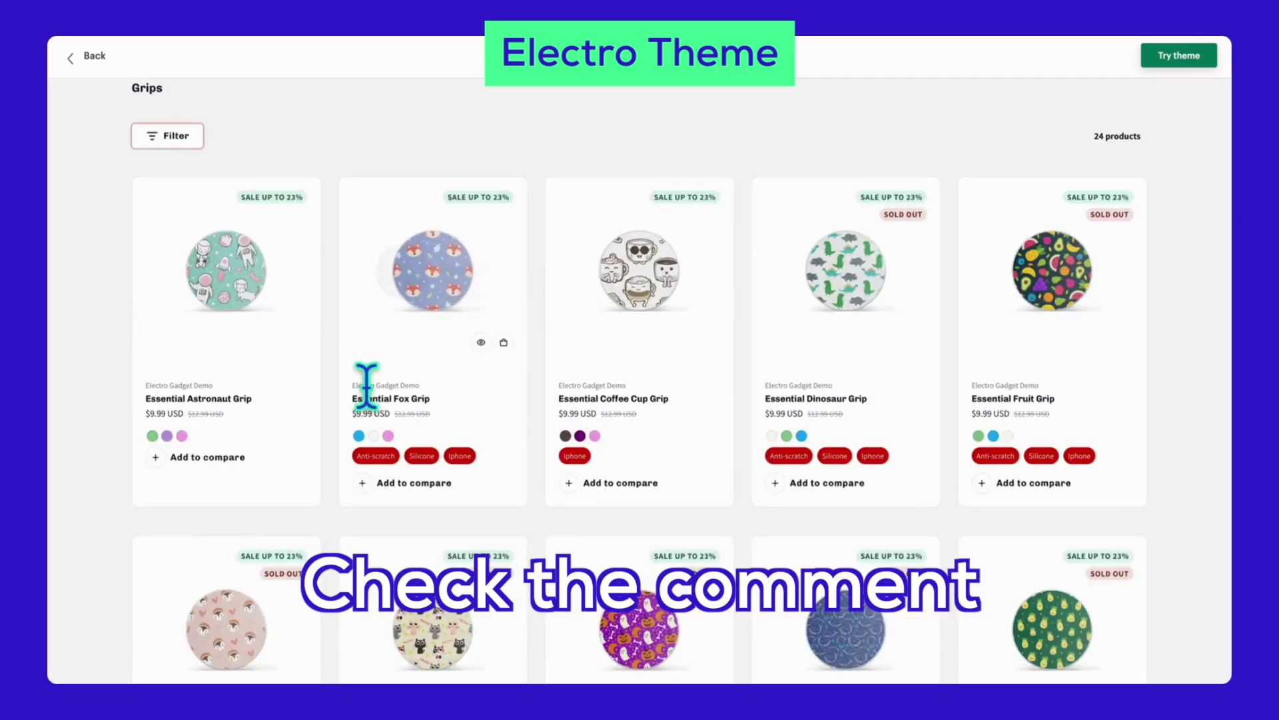
{"action": "left_click", "coordinate": [612, 400]}
{"action": "scroll", "coordinate": [622, 420], "scroll_direction": "down", "scroll_amount": 2}
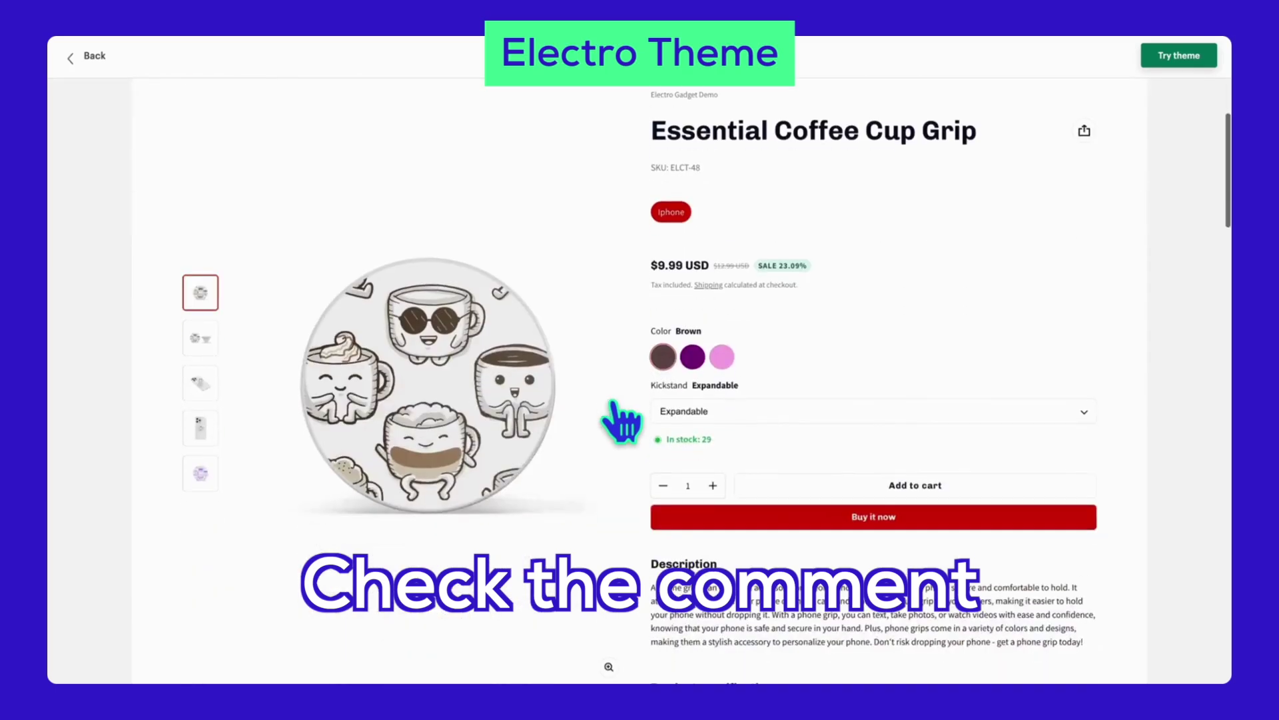
{"action": "scroll", "coordinate": [621, 421], "scroll_direction": "down", "scroll_amount": 5}
{"action": "scroll", "coordinate": [621, 419], "scroll_direction": "down", "scroll_amount": 3}
{"action": "scroll", "coordinate": [622, 420], "scroll_direction": "down", "scroll_amount": 2}
{"action": "scroll", "coordinate": [621, 420], "scroll_direction": "down", "scroll_amount": 3}
{"action": "scroll", "coordinate": [621, 421], "scroll_direction": "down", "scroll_amount": 3}
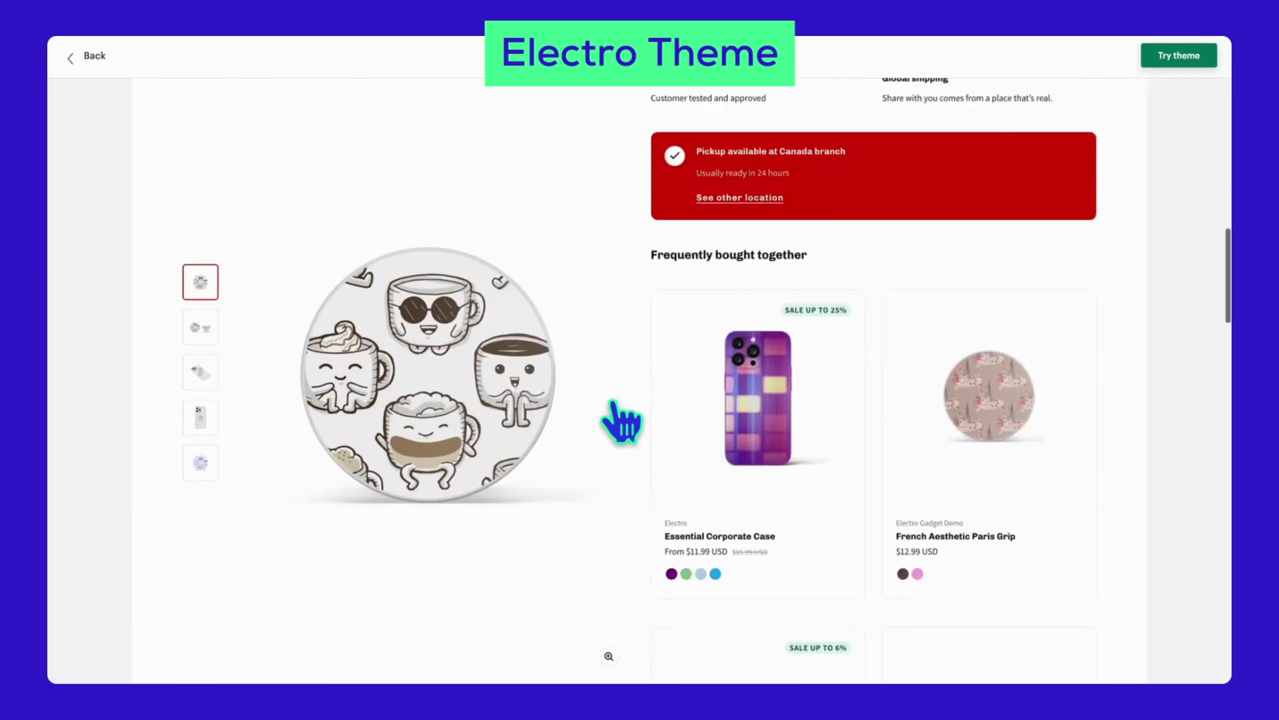